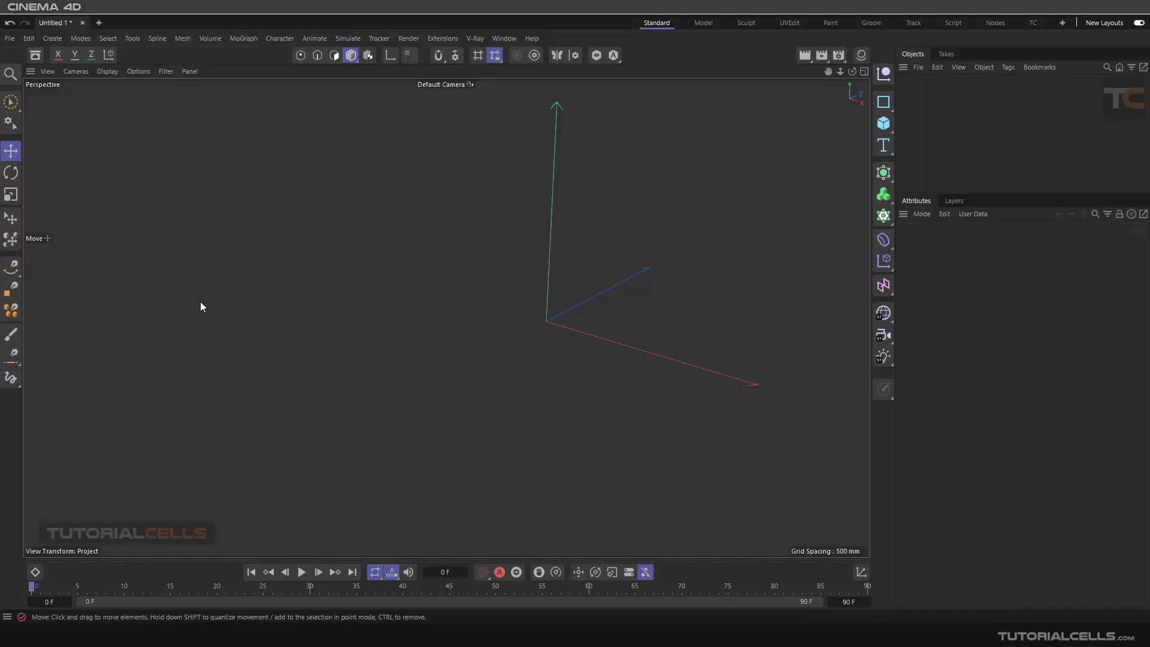
Add a MoGraph MoExtrude deformer to the empty scene.
click(247, 37)
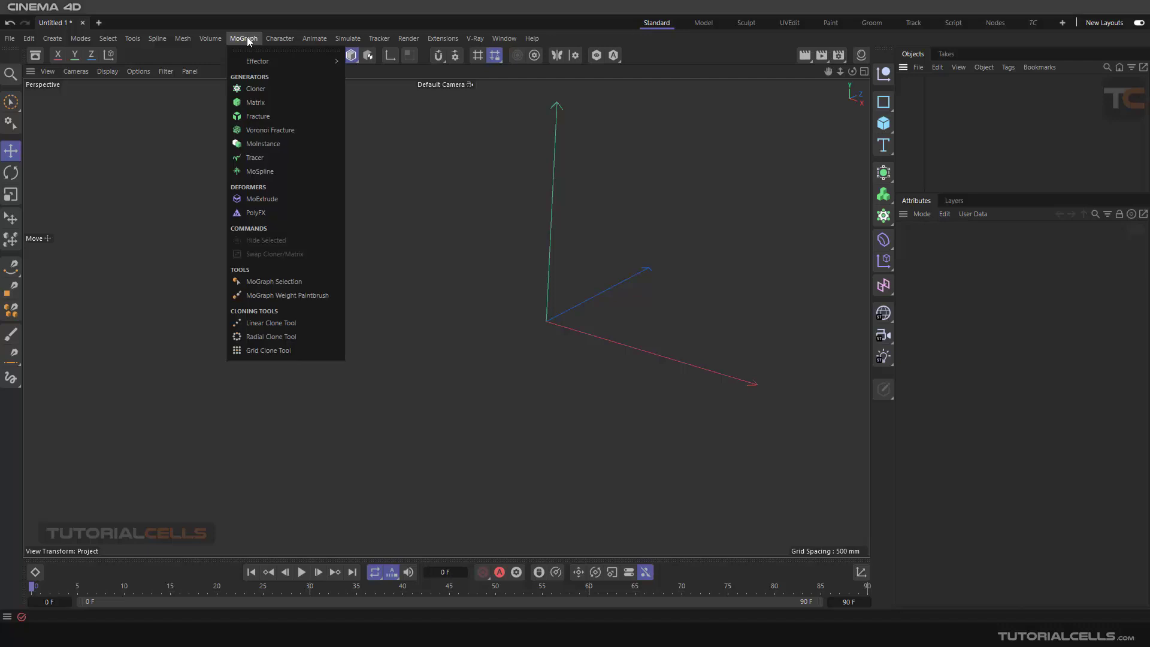
click(271, 204)
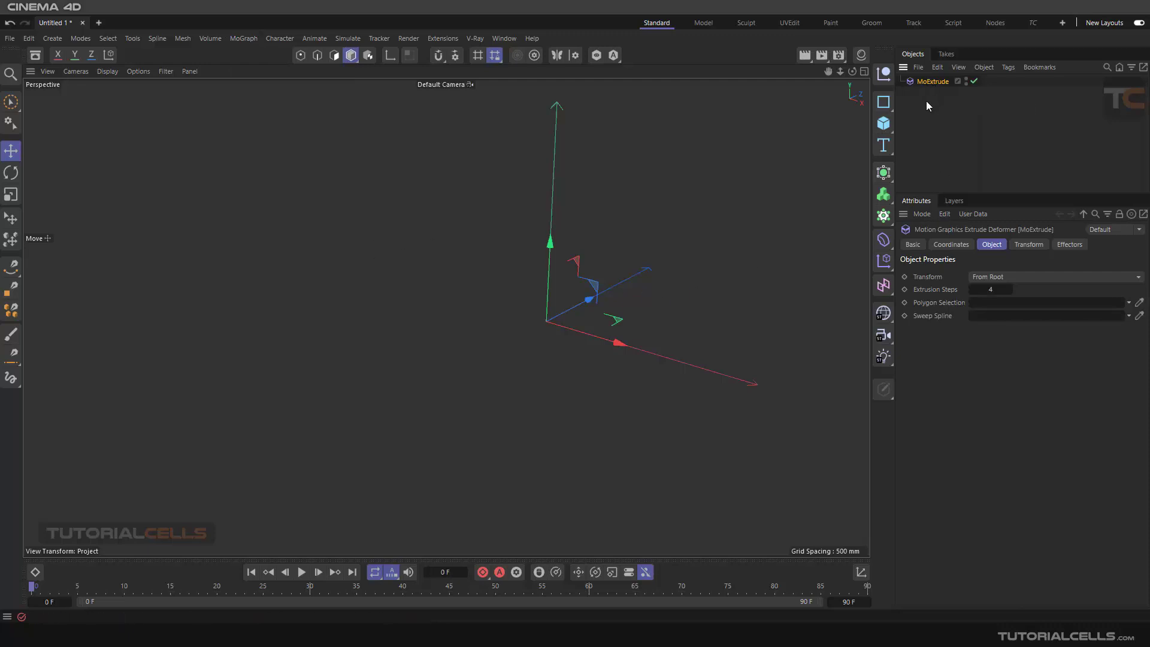
alt+drag(664, 283, 613, 303)
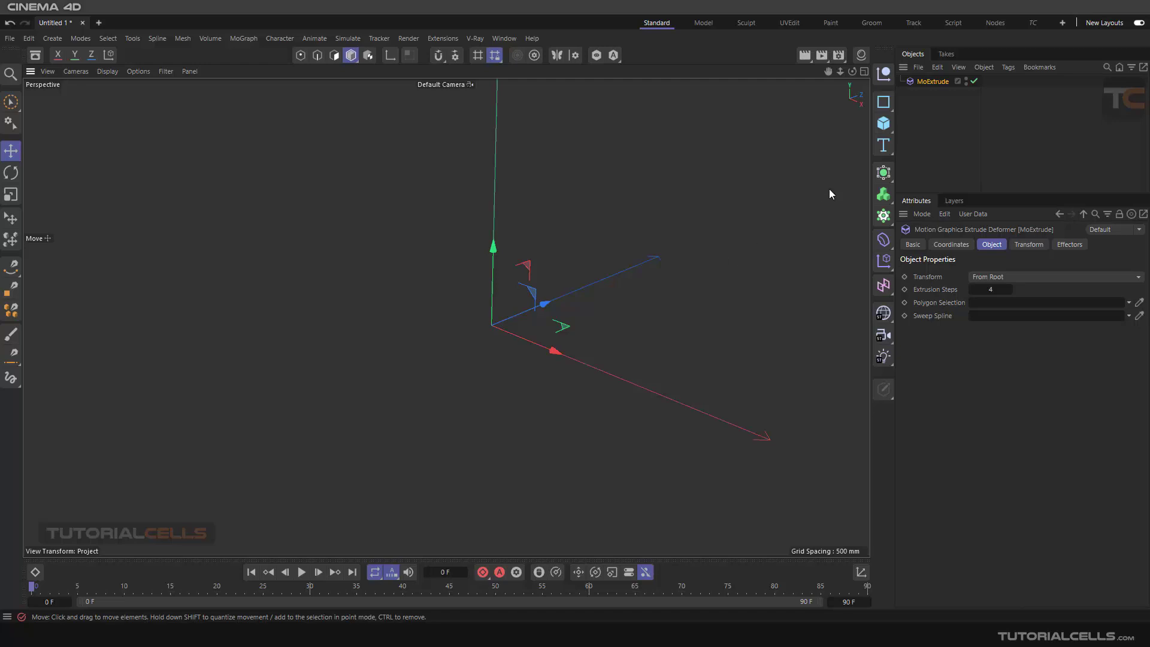
Create a plane primitive with its default size and segments.
click(883, 125)
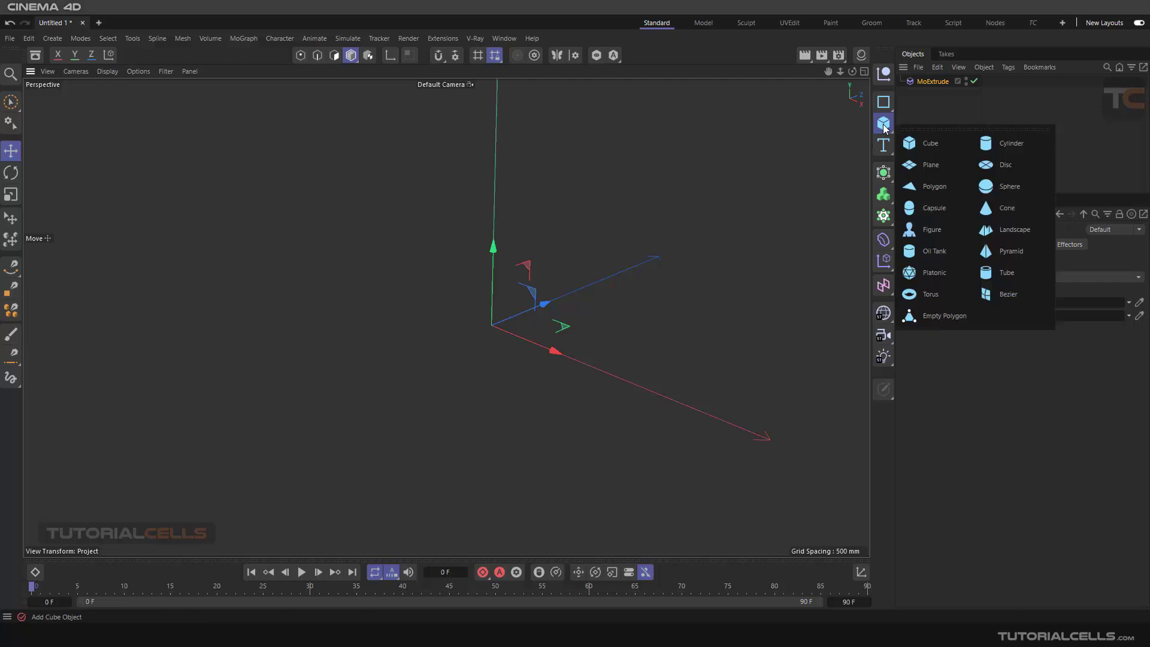
click(930, 164)
scroll(465, 320, up, 1)
alt+drag(467, 321, 473, 323)
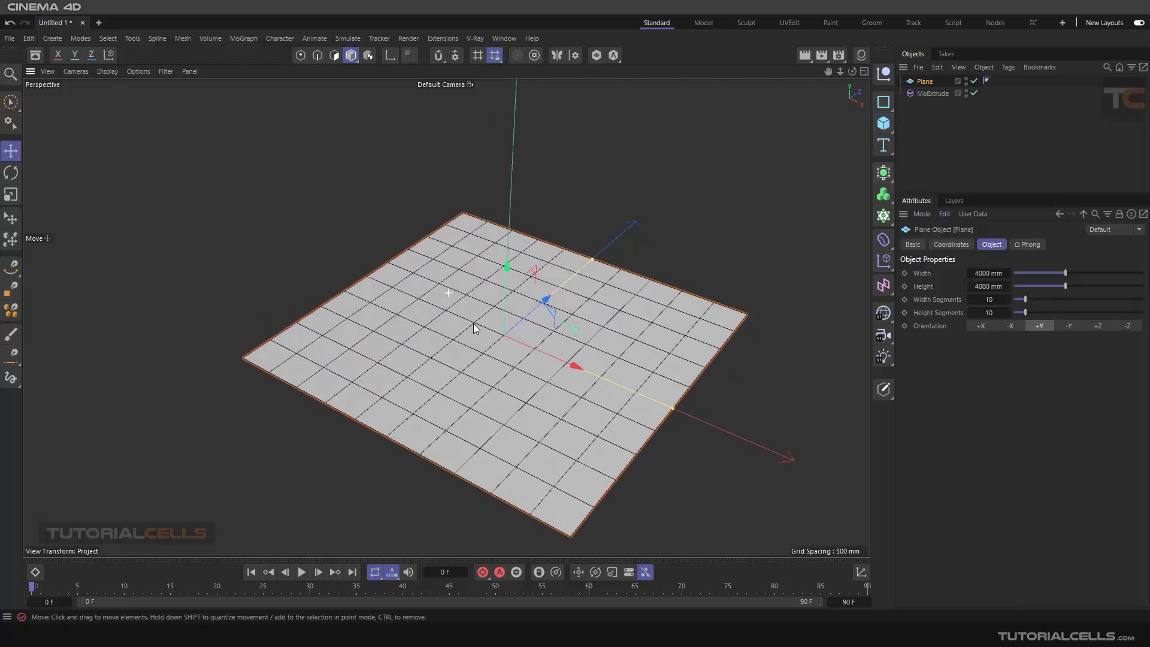
alt+middle_drag(512, 338, 509, 329)
mouse_move(509, 328)
alt+mouse_down()
mouse_move(511, 318)
mouse_move(514, 328)
alt+mouse_up()
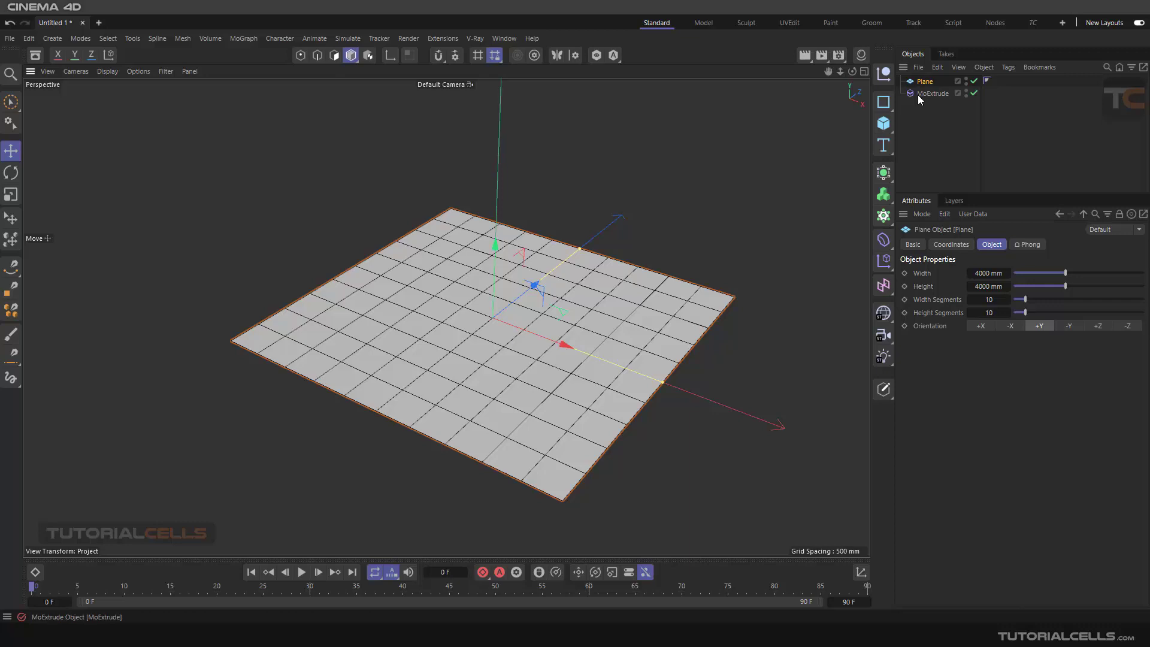
Make the MoExtrude deformer a child of the plane so that it extrudes the plane's polygons.
drag(929, 95, 923, 84)
click(884, 240)
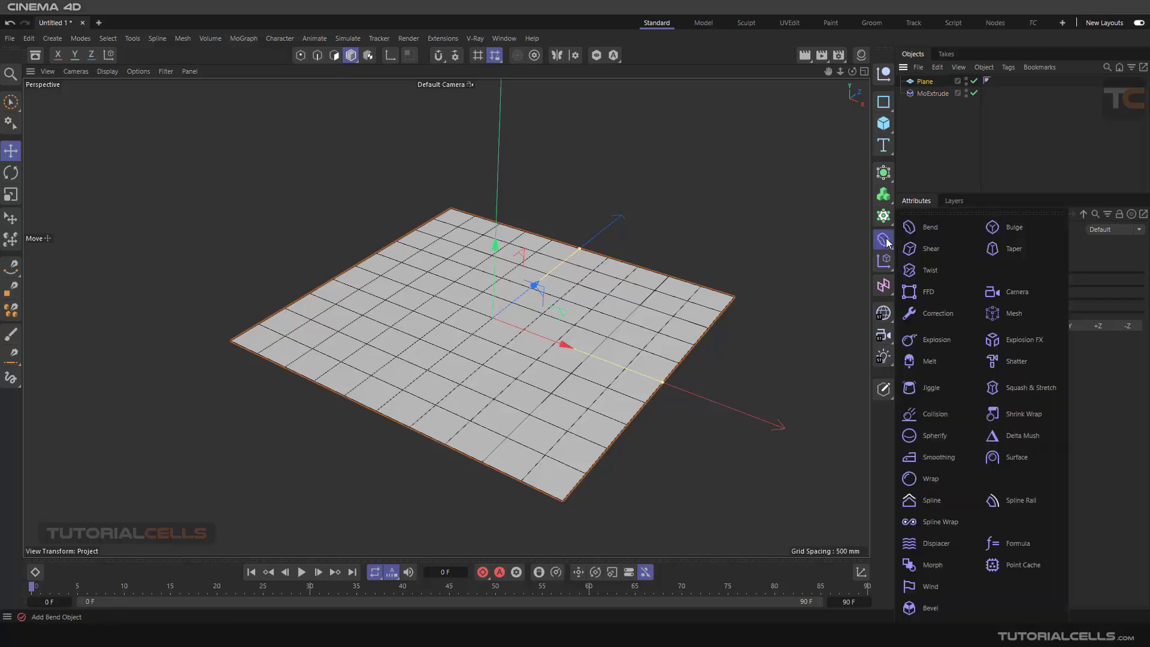
drag(919, 95, 924, 82)
alt+drag(671, 301, 567, 346)
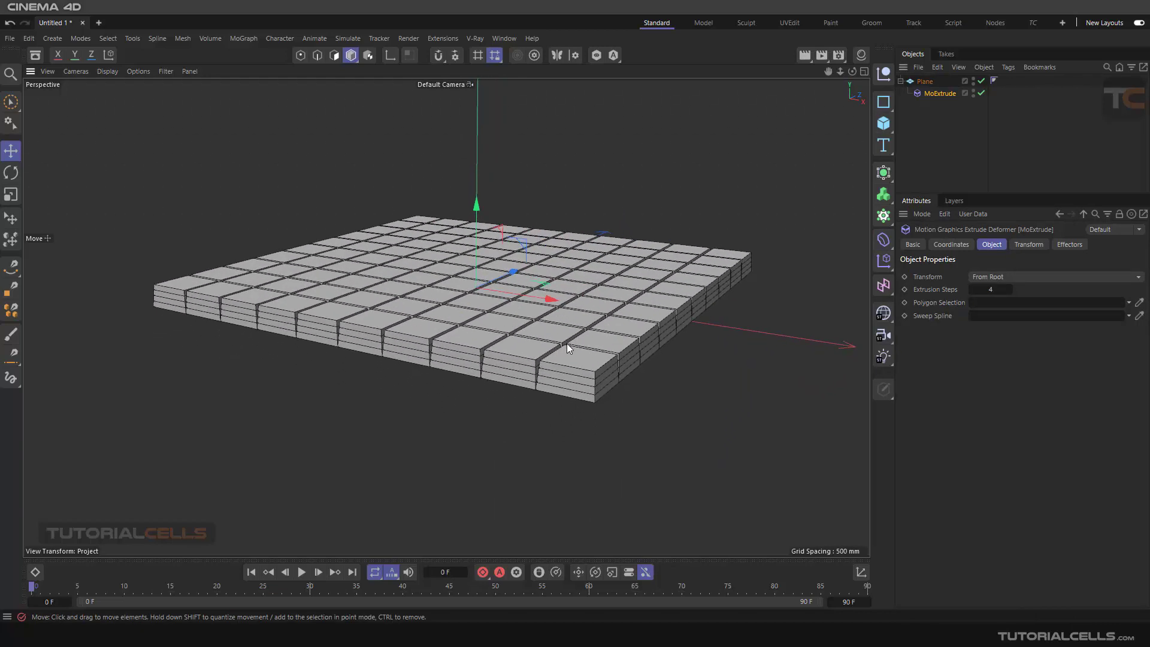
scroll(566, 347, up, 5)
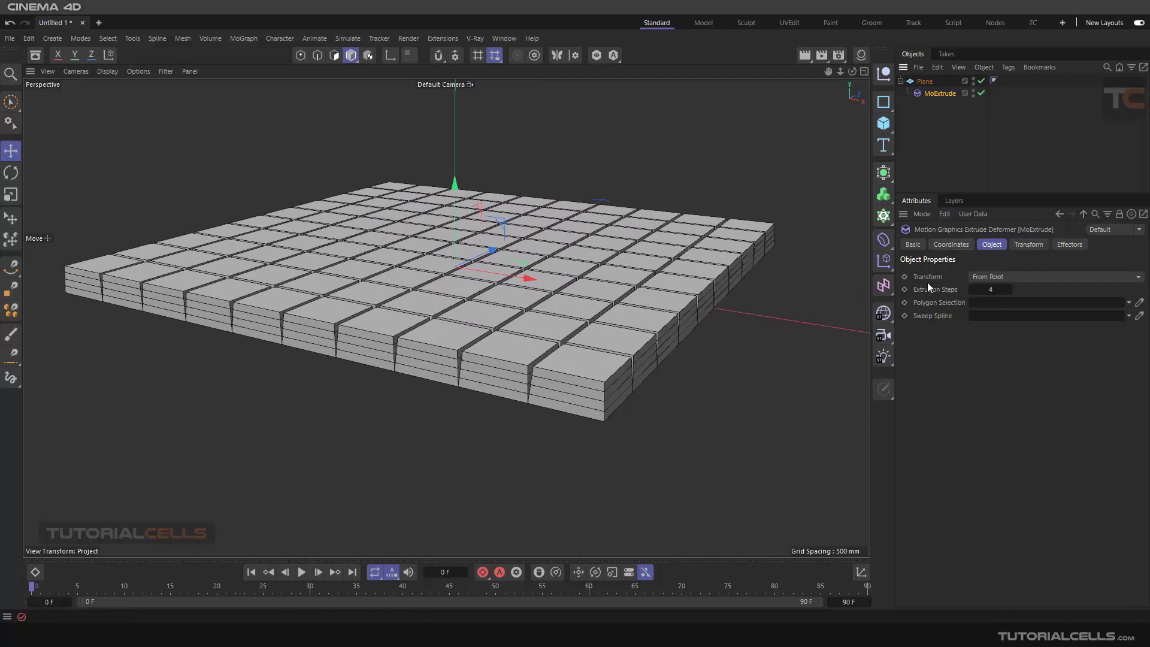
Set the MoExtrude's transform position Z to 184 mm.
click(988, 278)
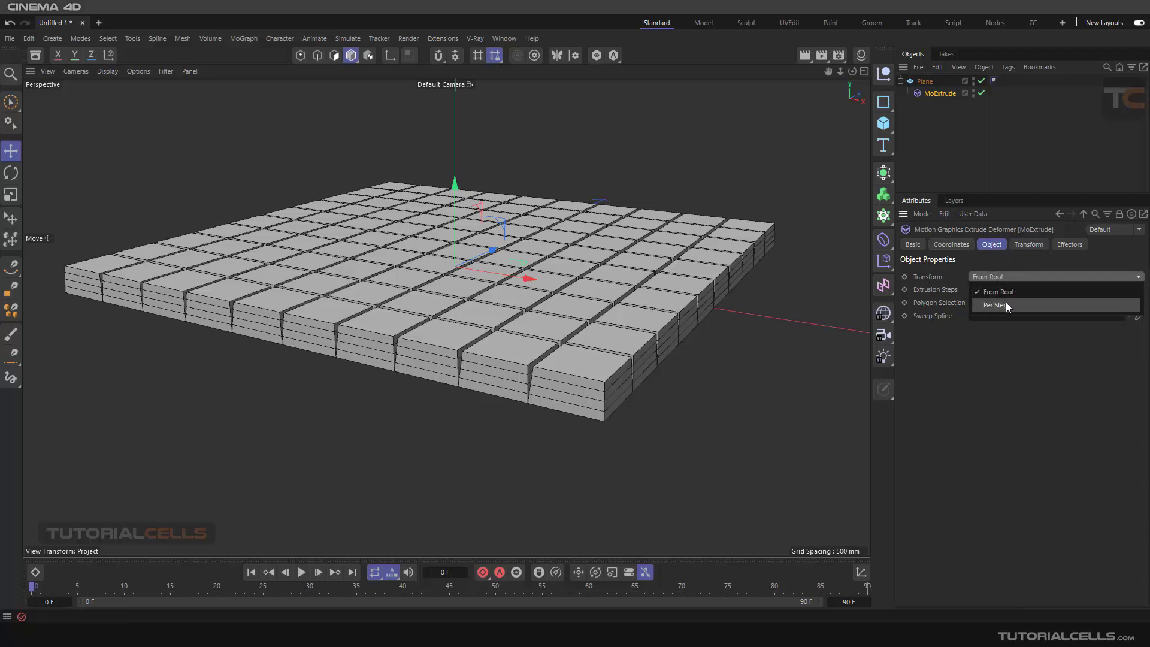
click(1002, 346)
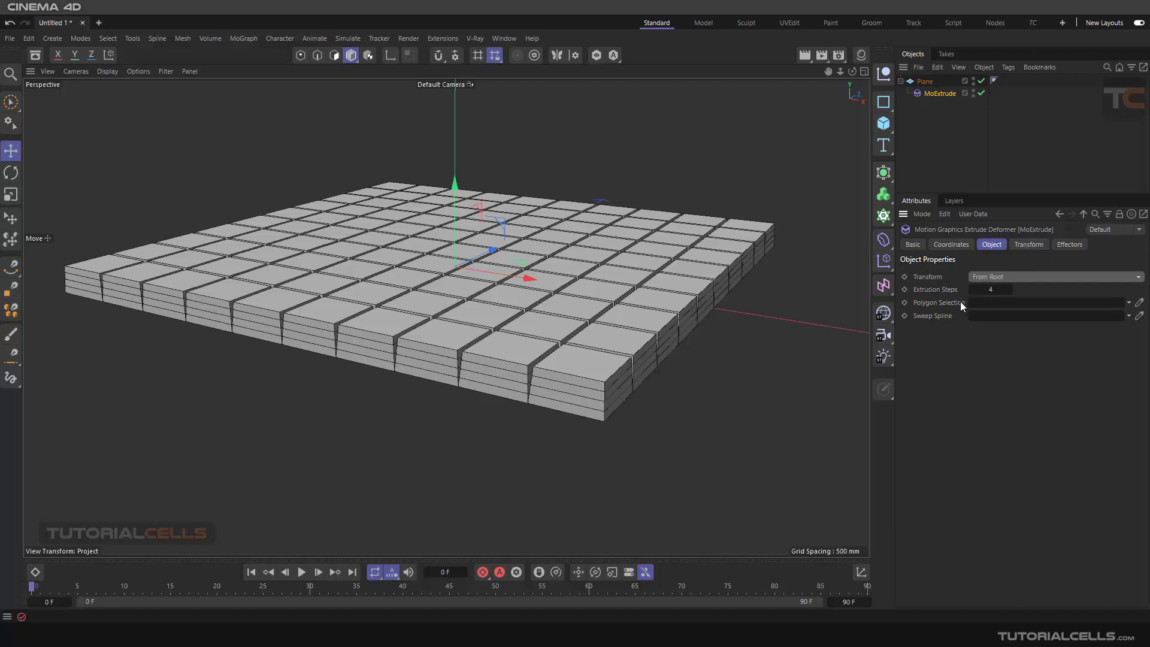
click(1026, 246)
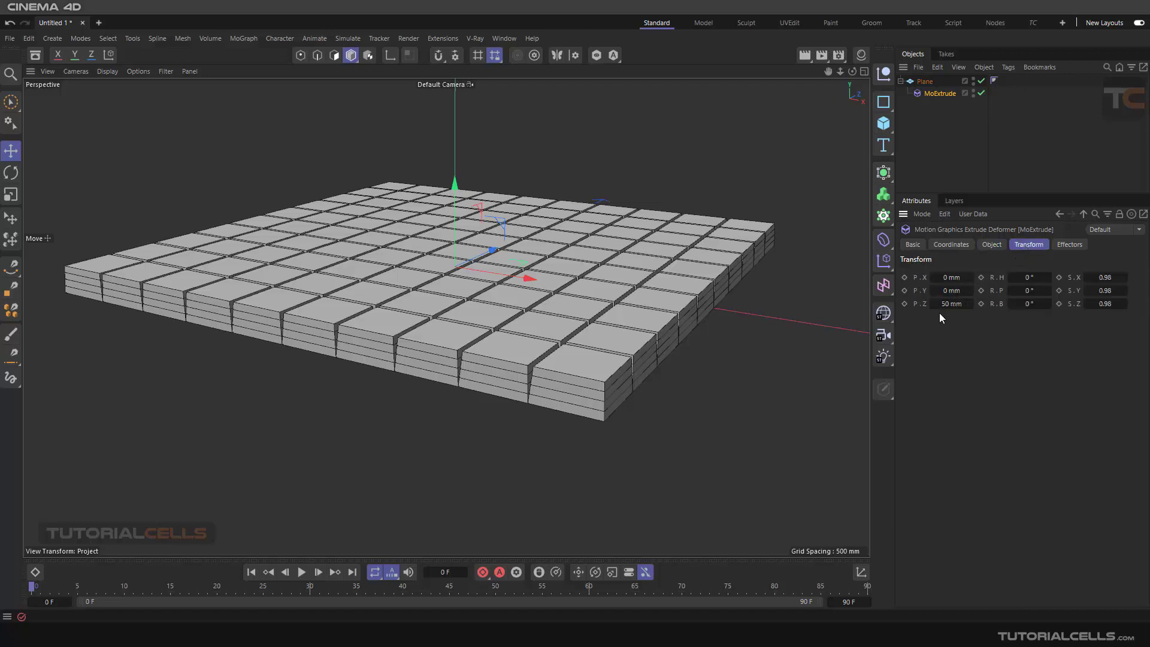
alt+drag(509, 356, 540, 346)
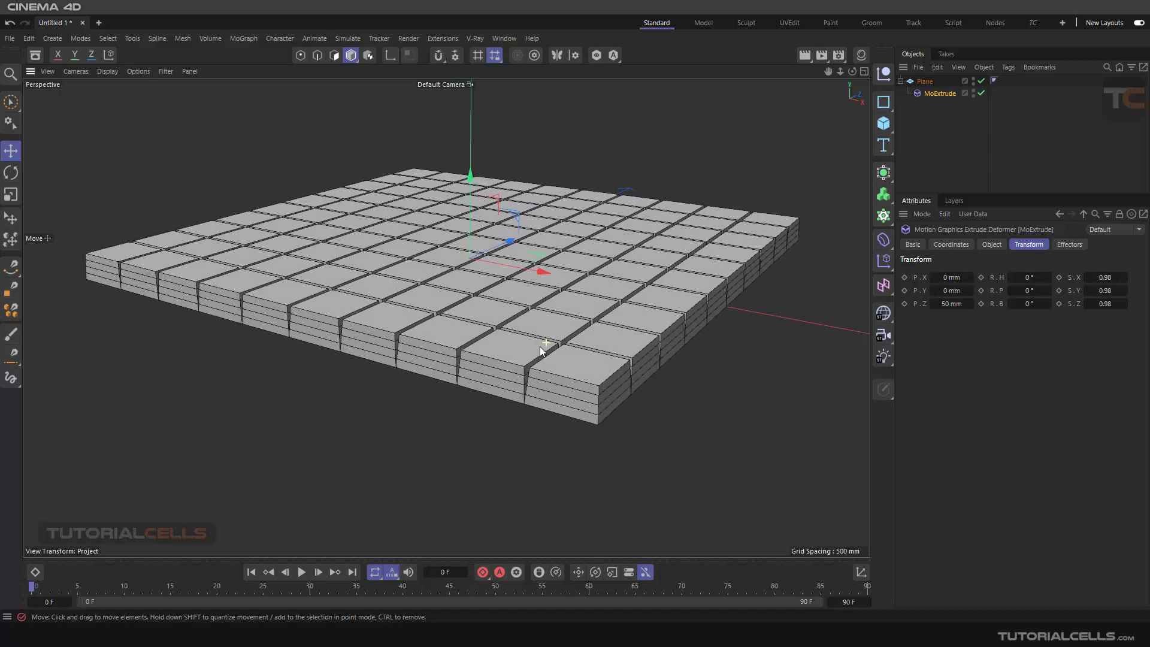
drag(932, 304, 1026, 304)
scroll(548, 379, up, 3)
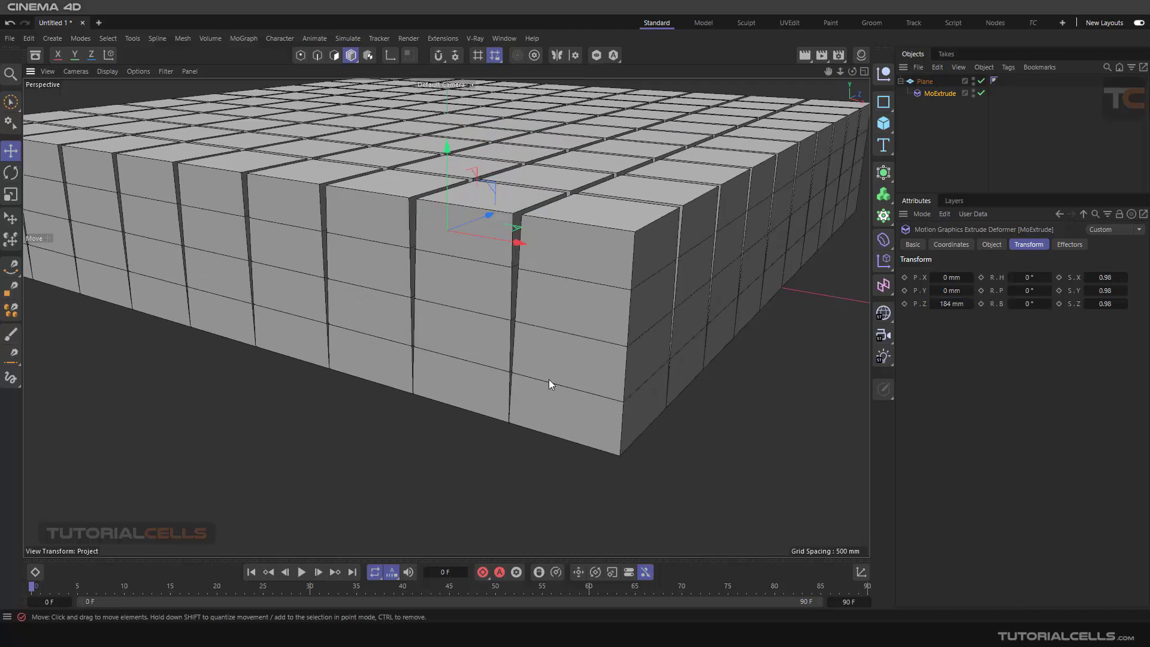
alt+drag(548, 379, 570, 368)
scroll(570, 369, up, 2)
Try the MoExtrude's Per Step transform mode and switch it back to From Root.
click(990, 244)
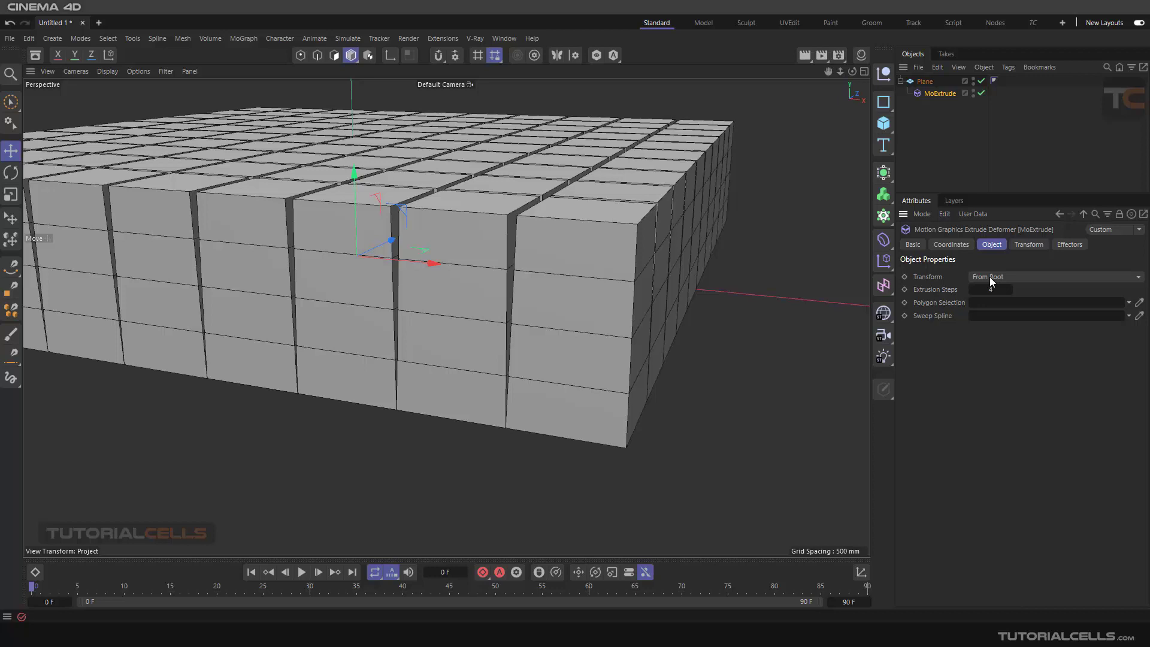
click(989, 277)
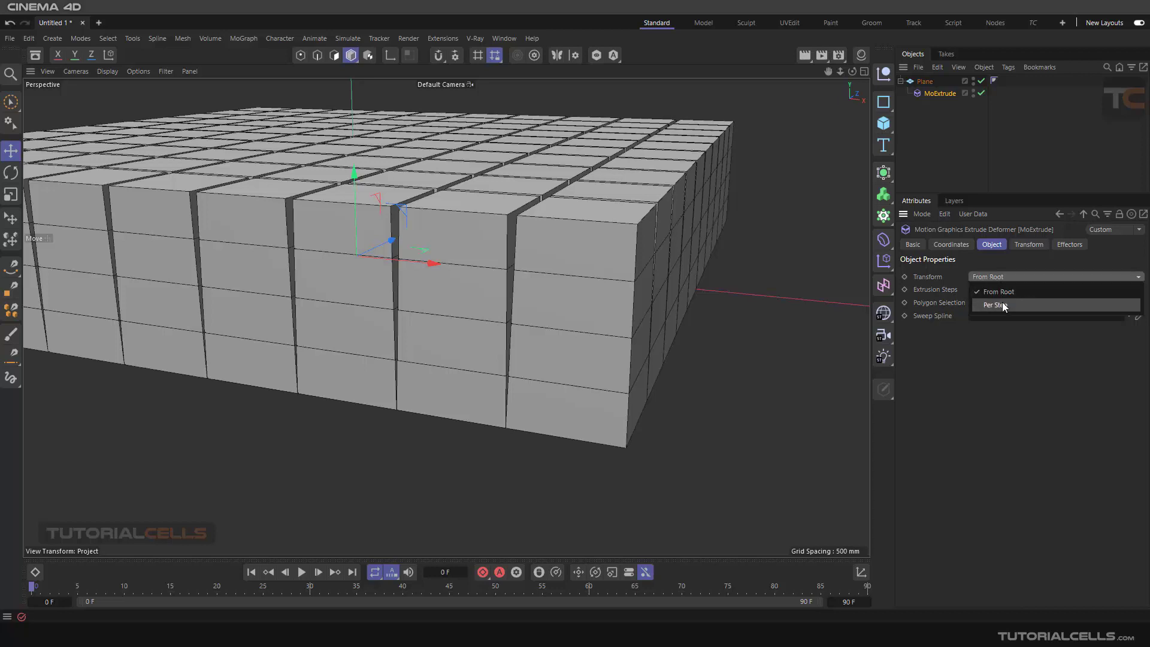
click(1001, 301)
click(1007, 277)
click(1006, 289)
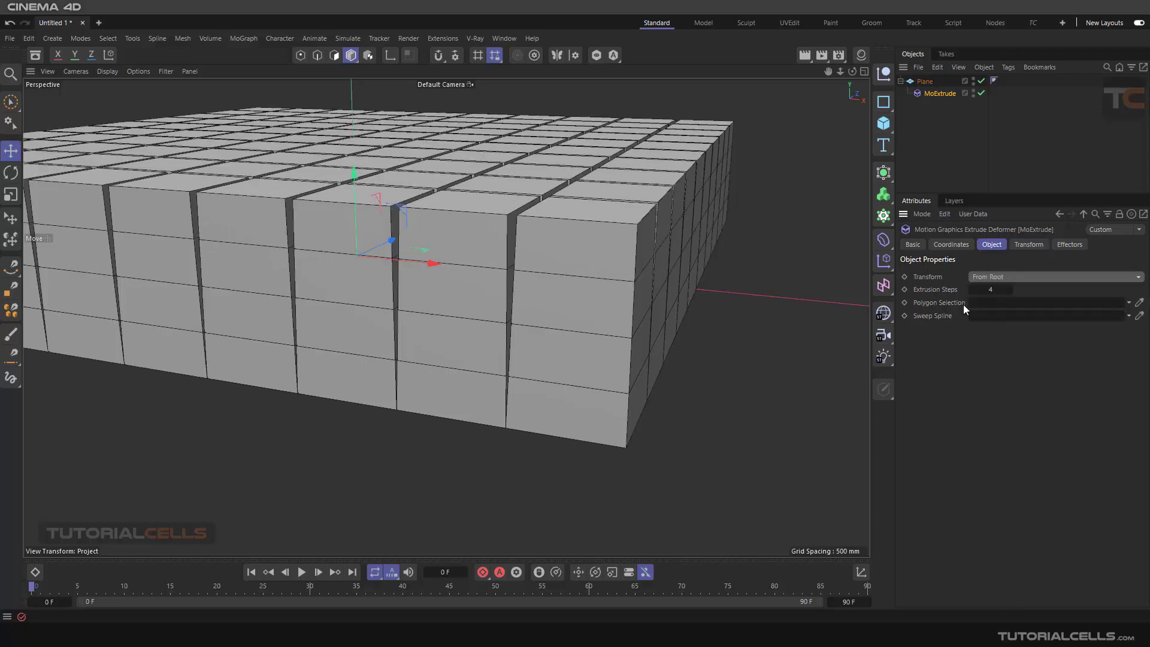
Set the MoExtrude's transform position Z to 272 mm and its X, Y and Z scale to 0.82, 0.79 and 0.89.
scroll(563, 323, down, 5)
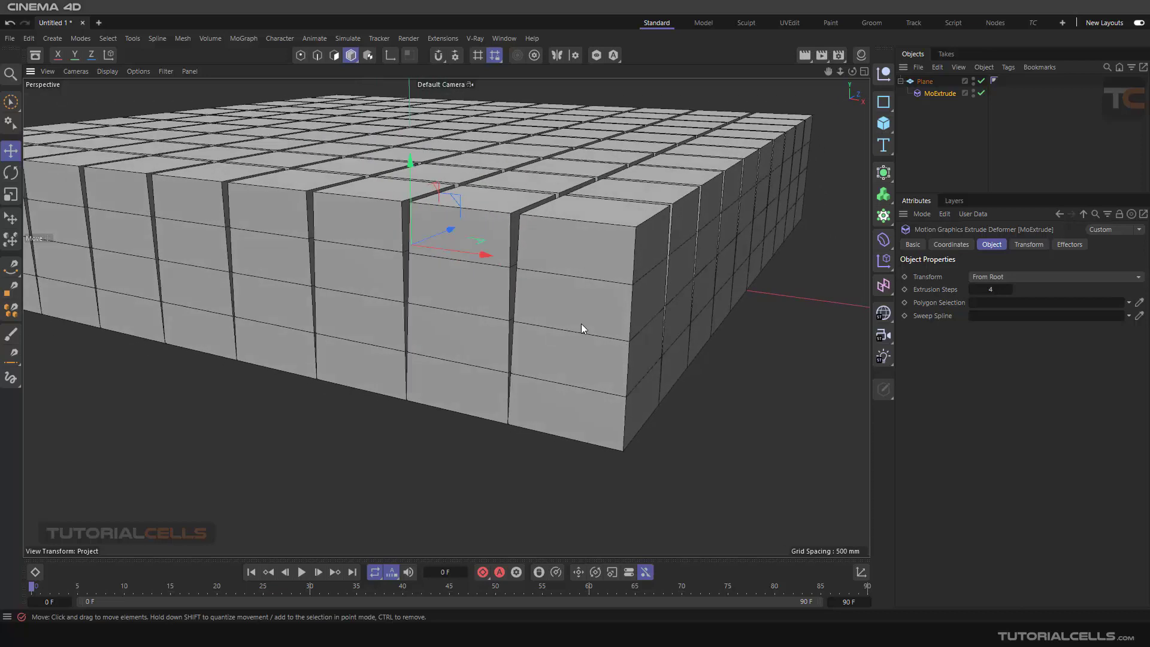
scroll(583, 328, down, 3)
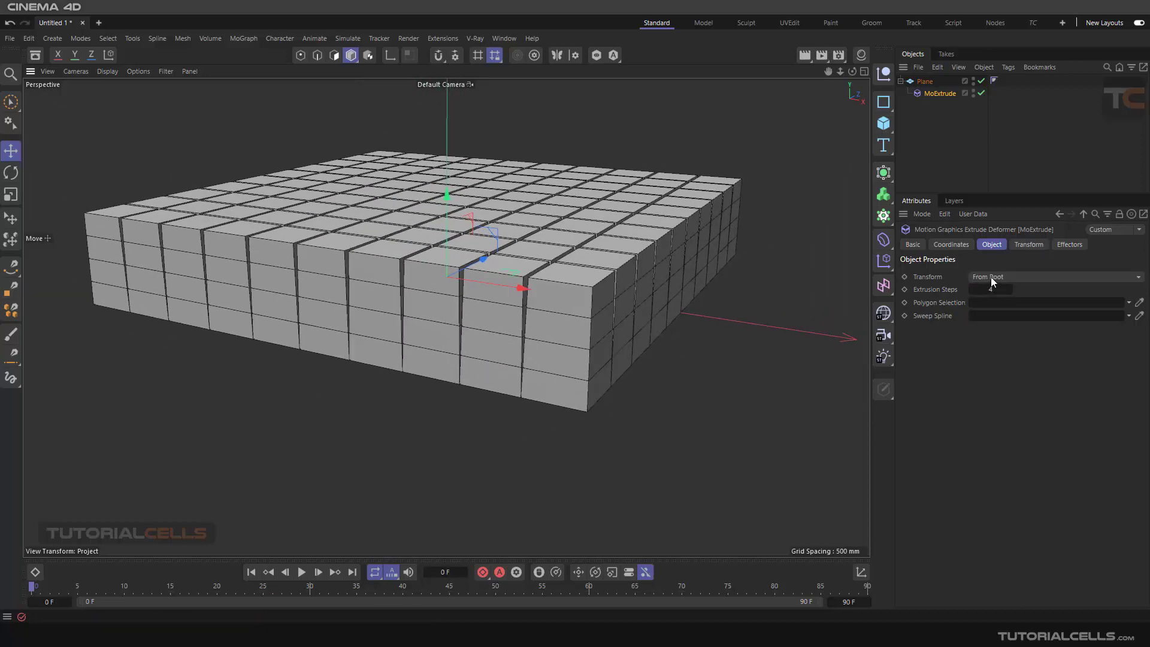
click(1025, 244)
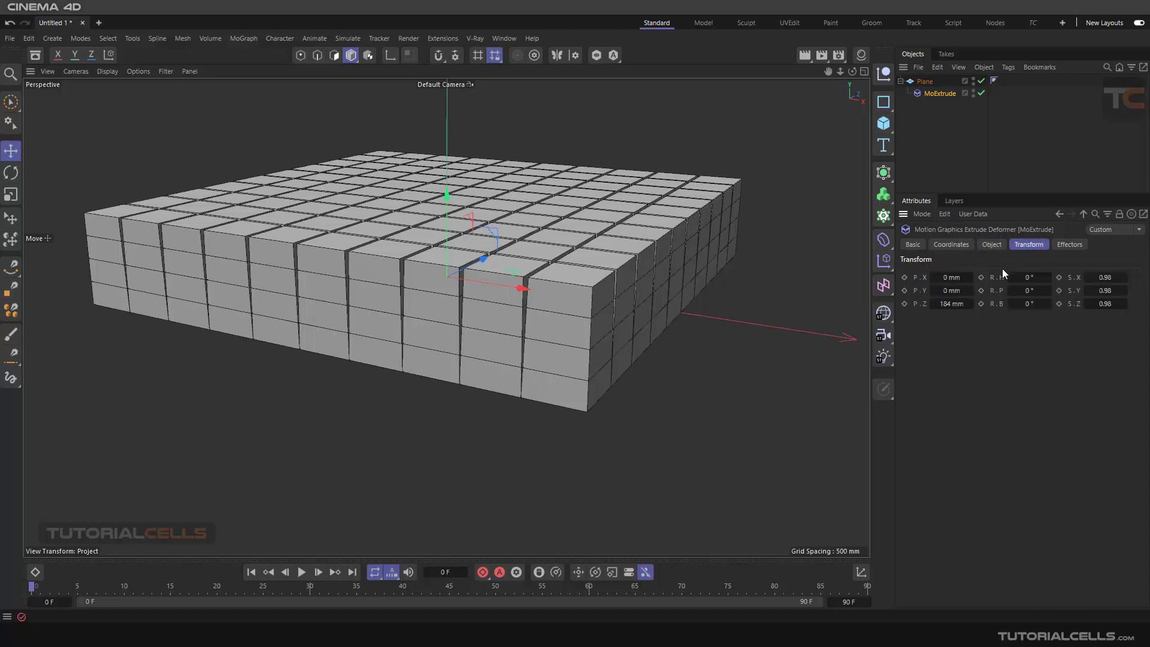
double_click(950, 304)
text(215)
key(Return)
drag(970, 304, 1029, 290)
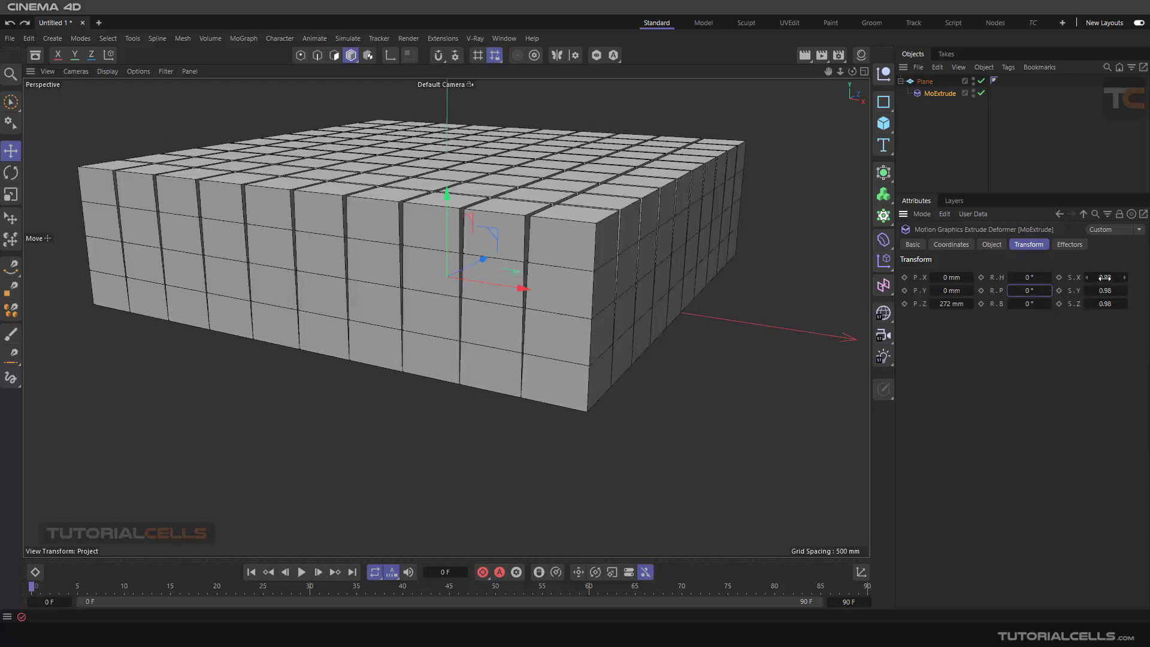
drag(1105, 277, 1098, 303)
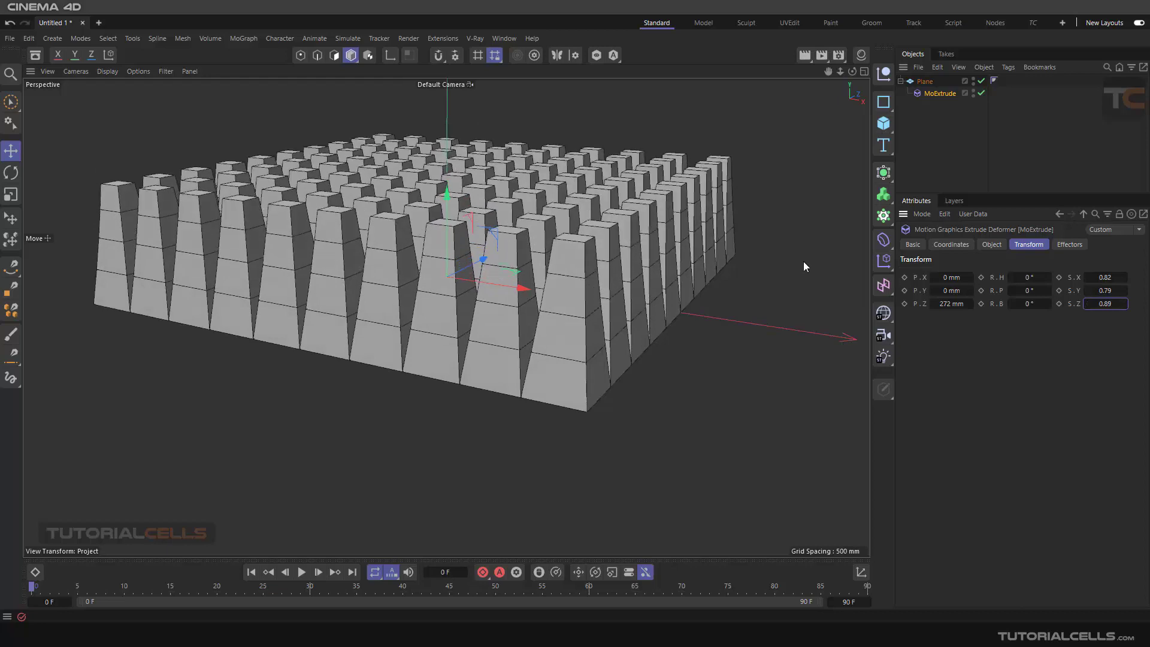
mouse_move(582, 278)
alt+mouse_down()
mouse_move(620, 265)
mouse_move(594, 279)
alt+mouse_up()
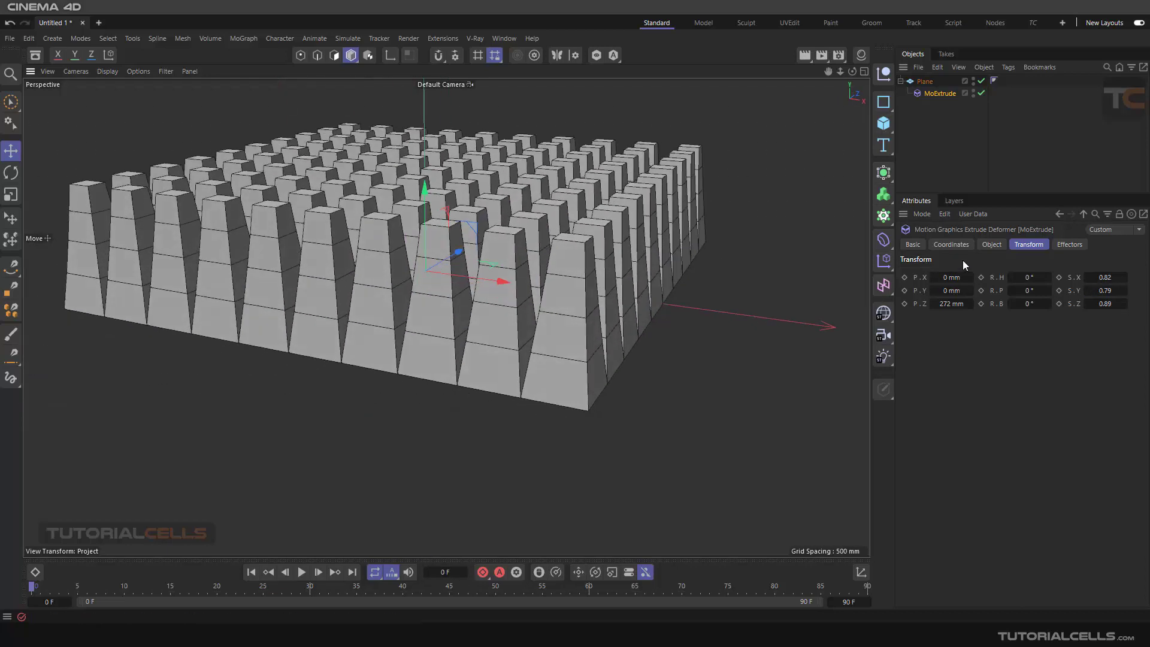
Convert the plane to an editable polygon object and disable its MoExtrude deformer.
click(1063, 245)
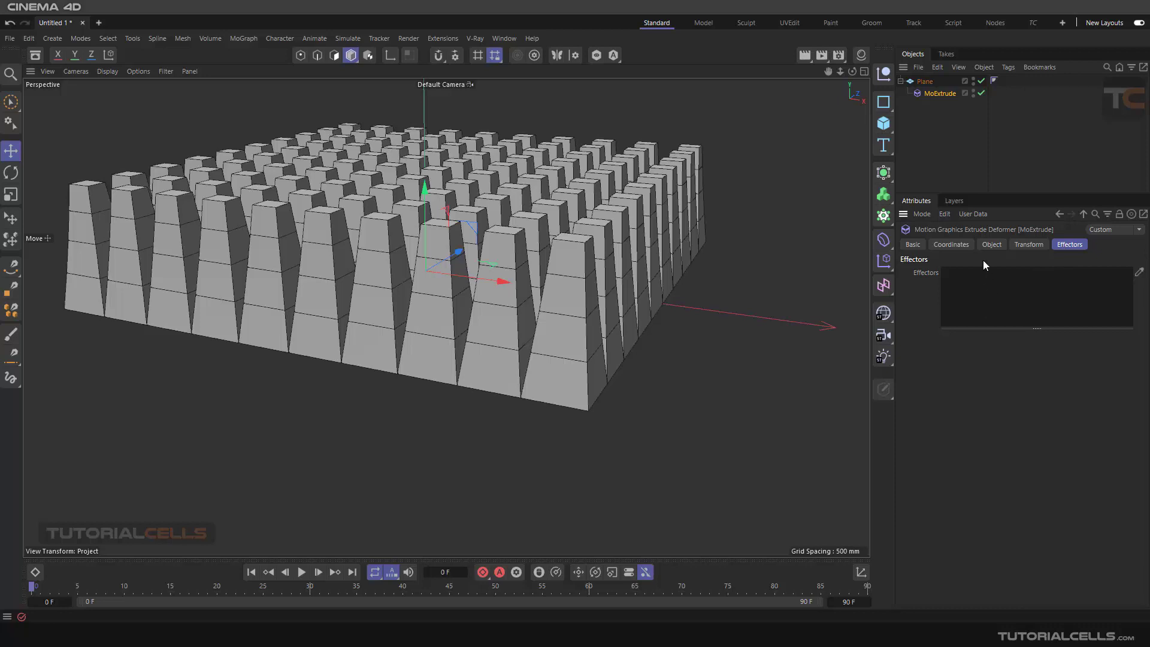
click(988, 245)
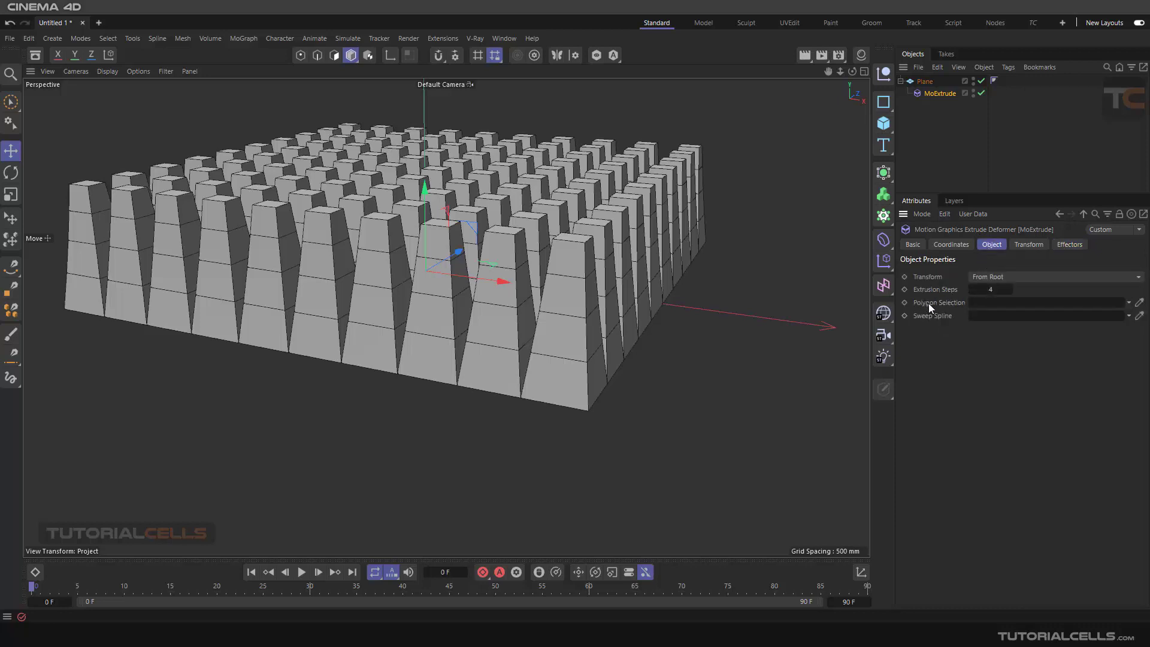
click(924, 82)
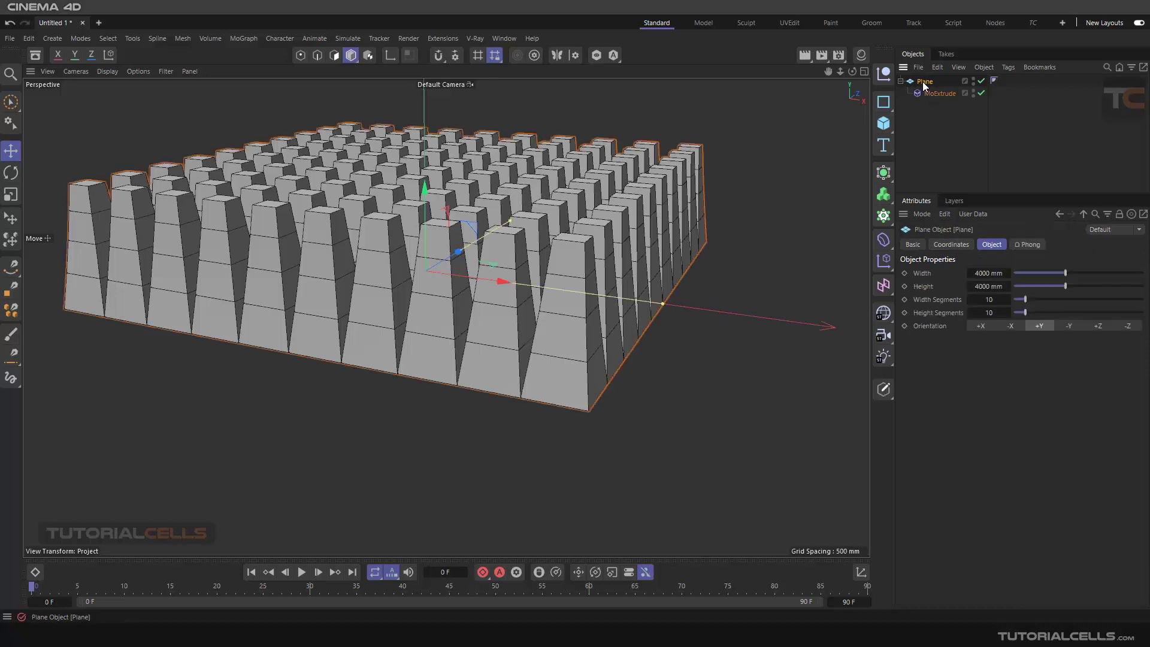
click(884, 389)
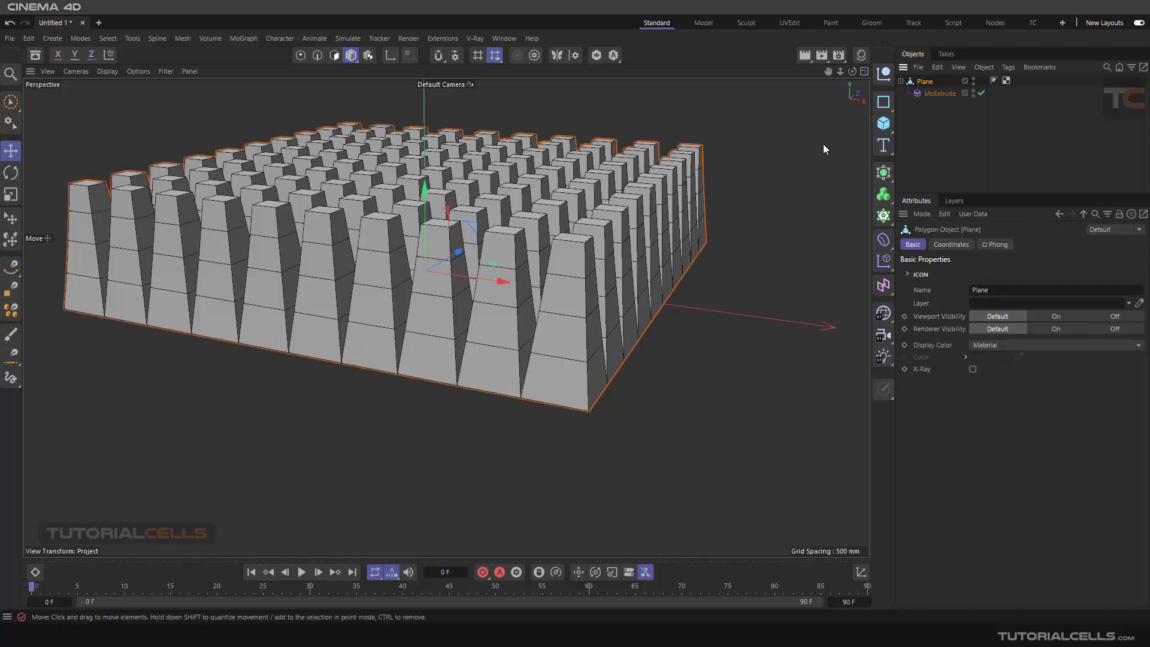
click(981, 93)
In polygon mode, select about 39 of the plane's polygons in irregular patches with Brush Selection.
click(335, 56)
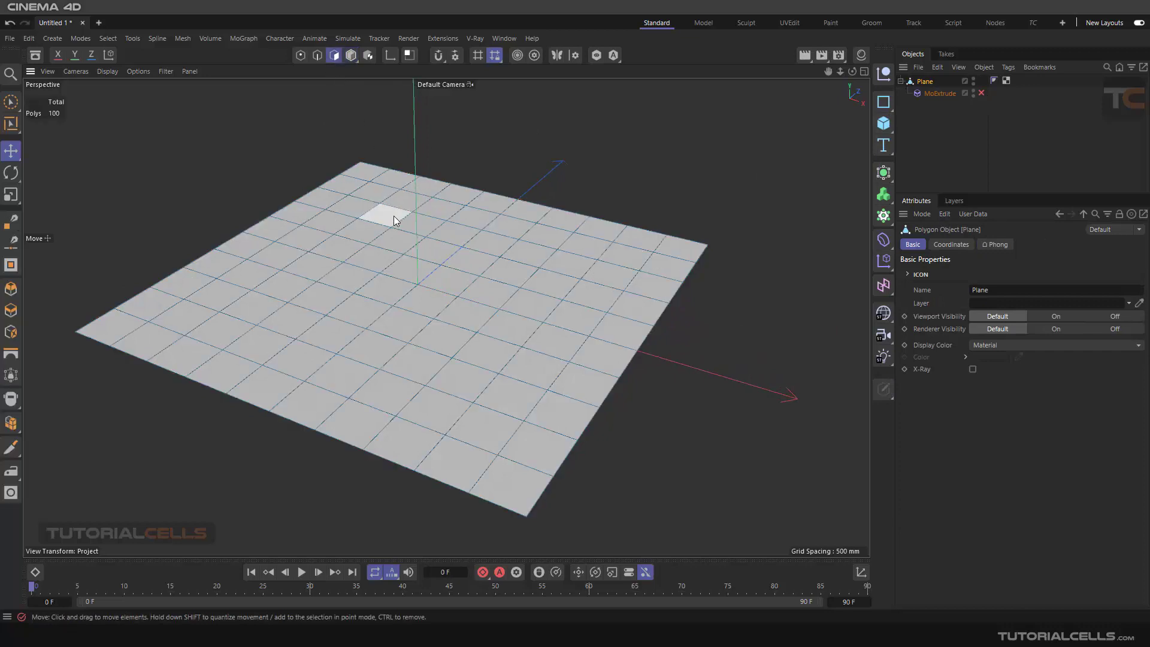
alt+middle_drag(395, 217, 412, 203)
click(24, 103)
mouse_move(300, 267)
mouse_down()
mouse_move(387, 246)
mouse_move(500, 323)
mouse_move(644, 308)
mouse_move(677, 216)
mouse_move(352, 160)
mouse_move(141, 303)
mouse_move(514, 435)
mouse_up()
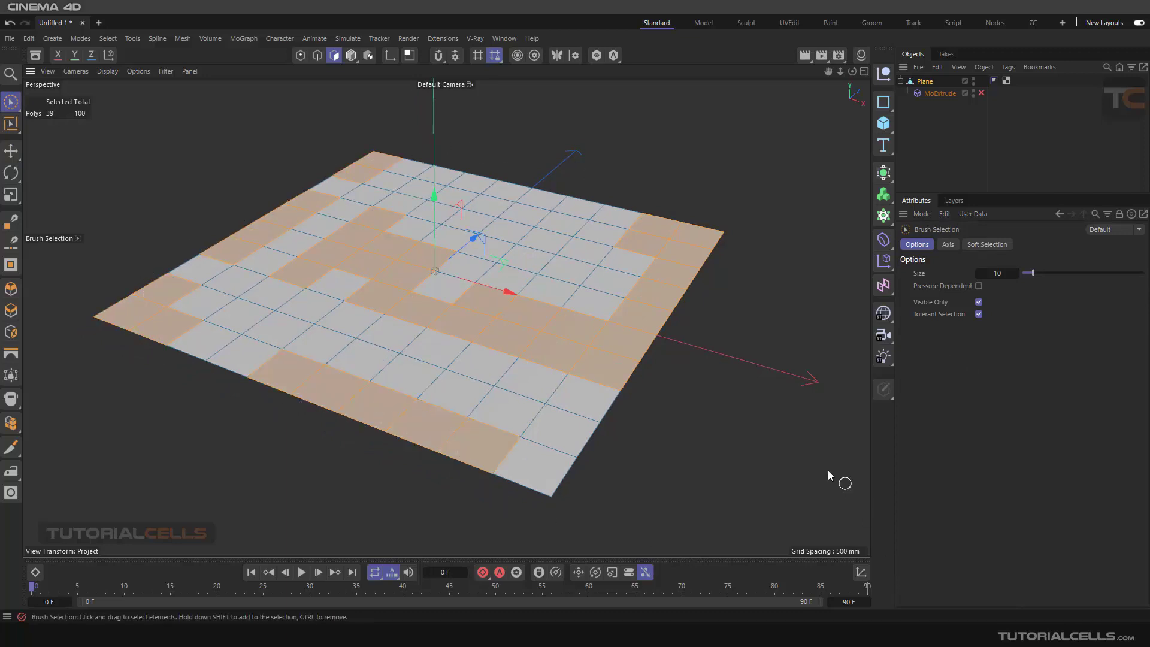
Store the selected polygons as a polygon selection tag on the plane.
click(107, 38)
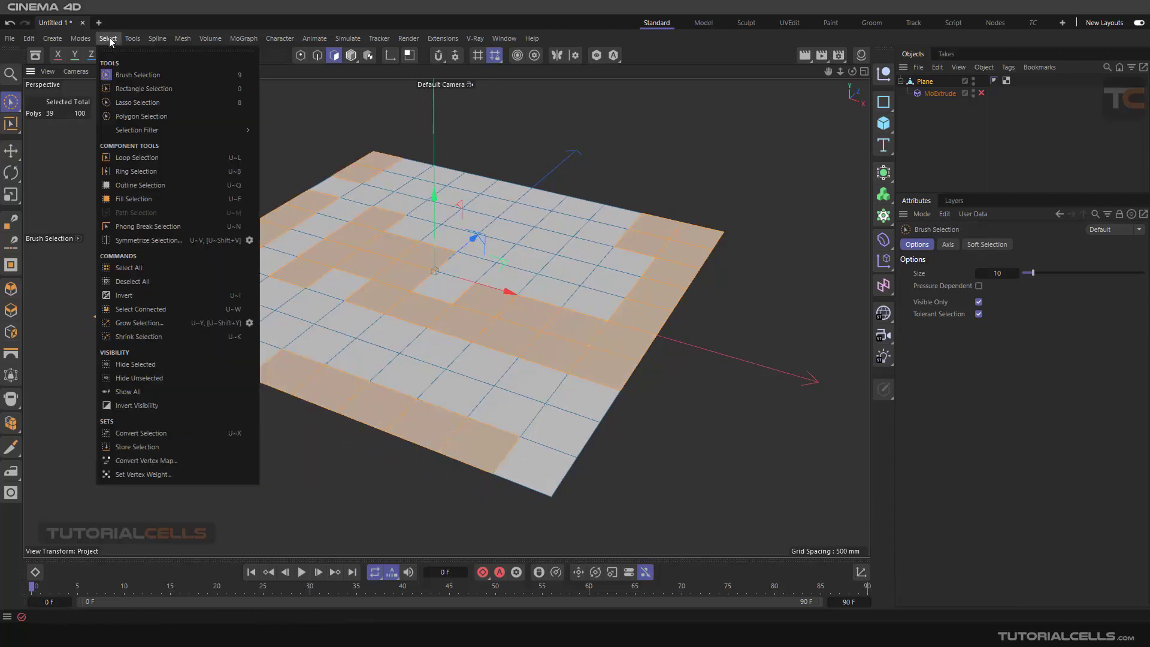
click(172, 447)
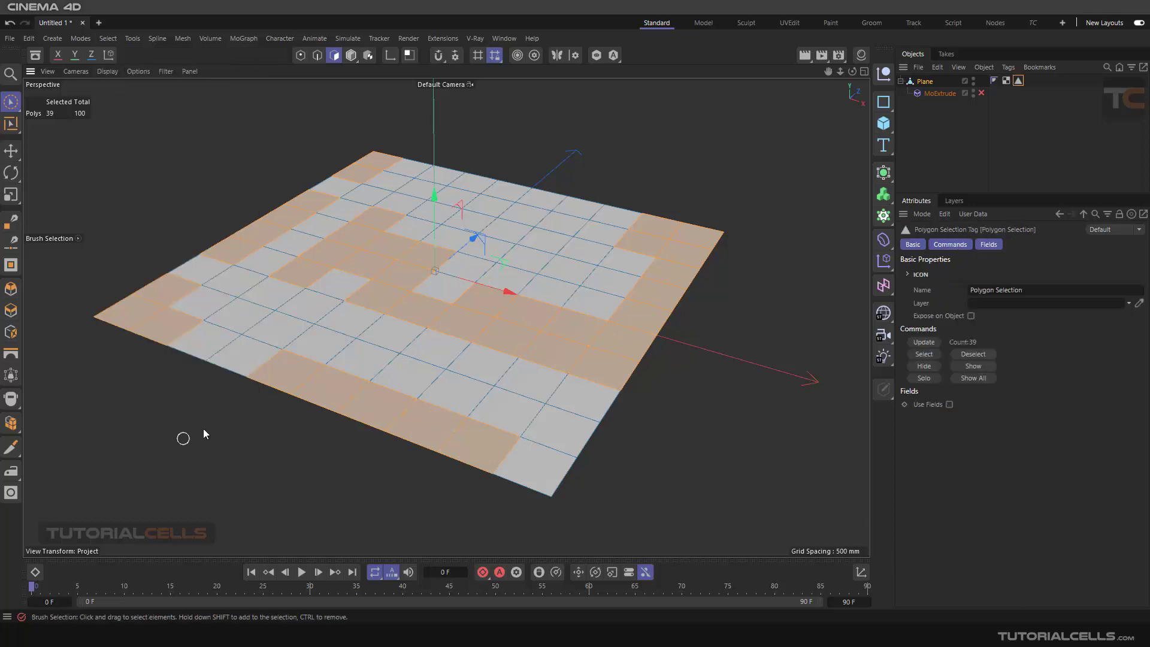
click(740, 167)
Return to model mode, re-enable the MoExtrude, and limit it to the plane's stored polygon selection.
click(353, 55)
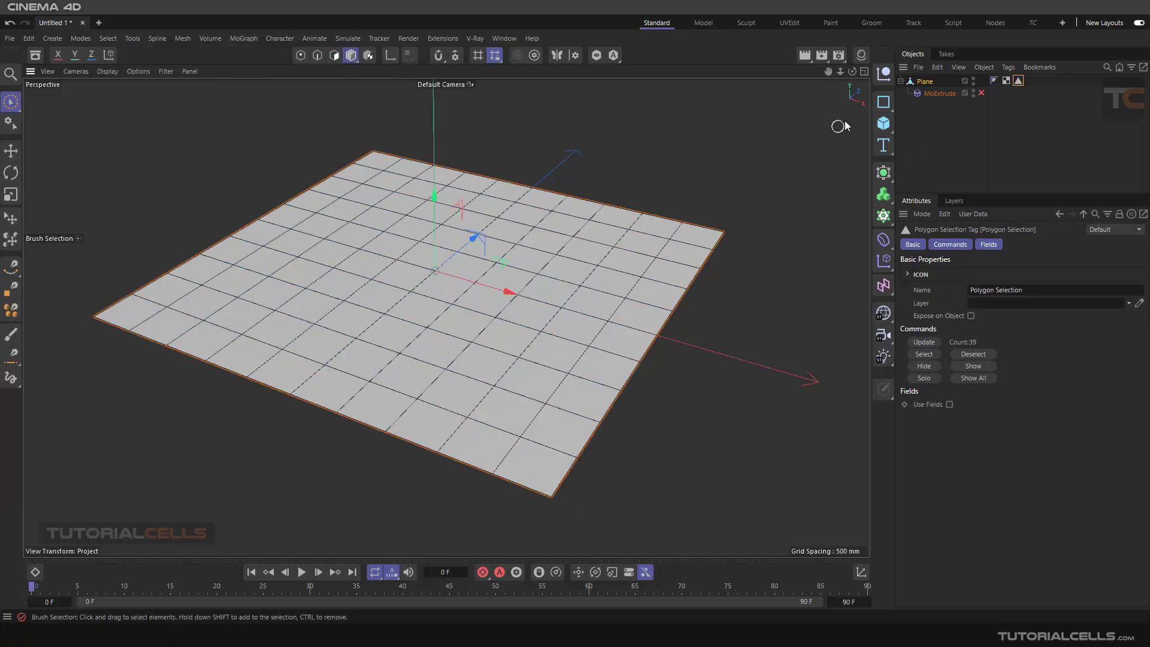
click(980, 93)
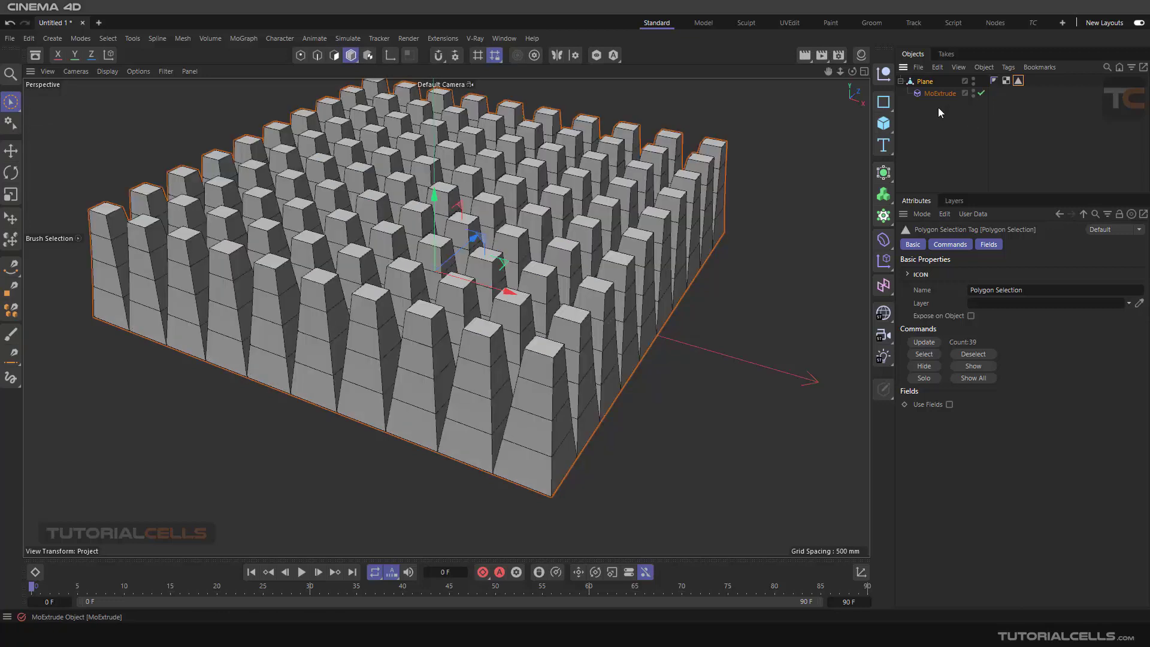
scroll(616, 256, down, 3)
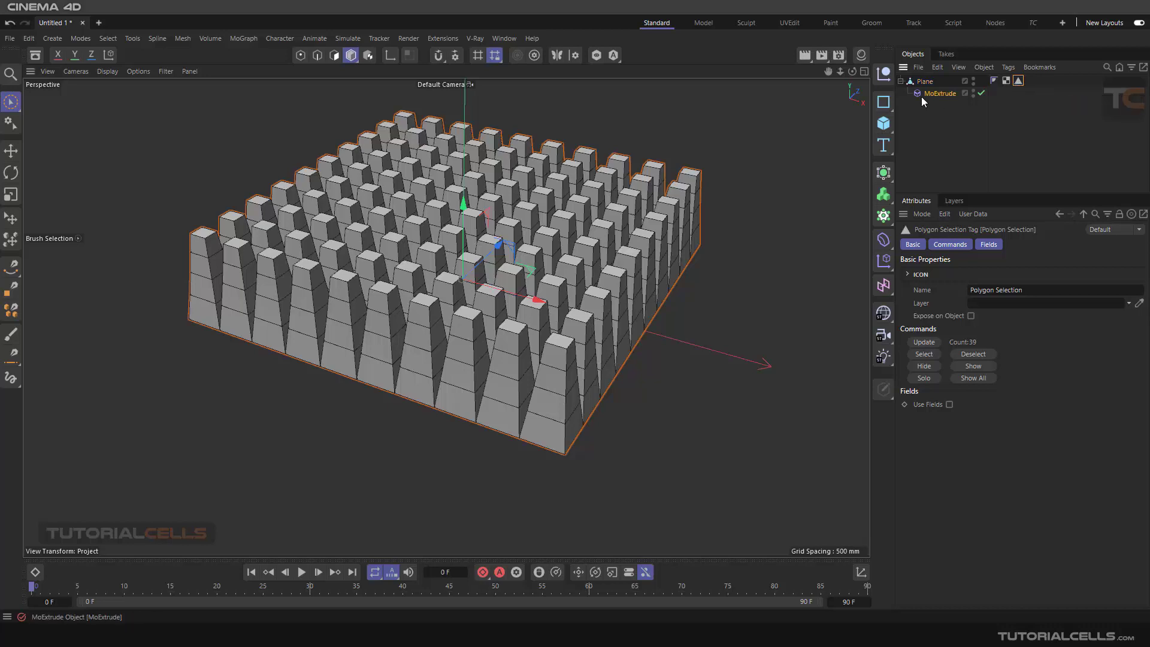
click(937, 93)
drag(1018, 80, 1005, 296)
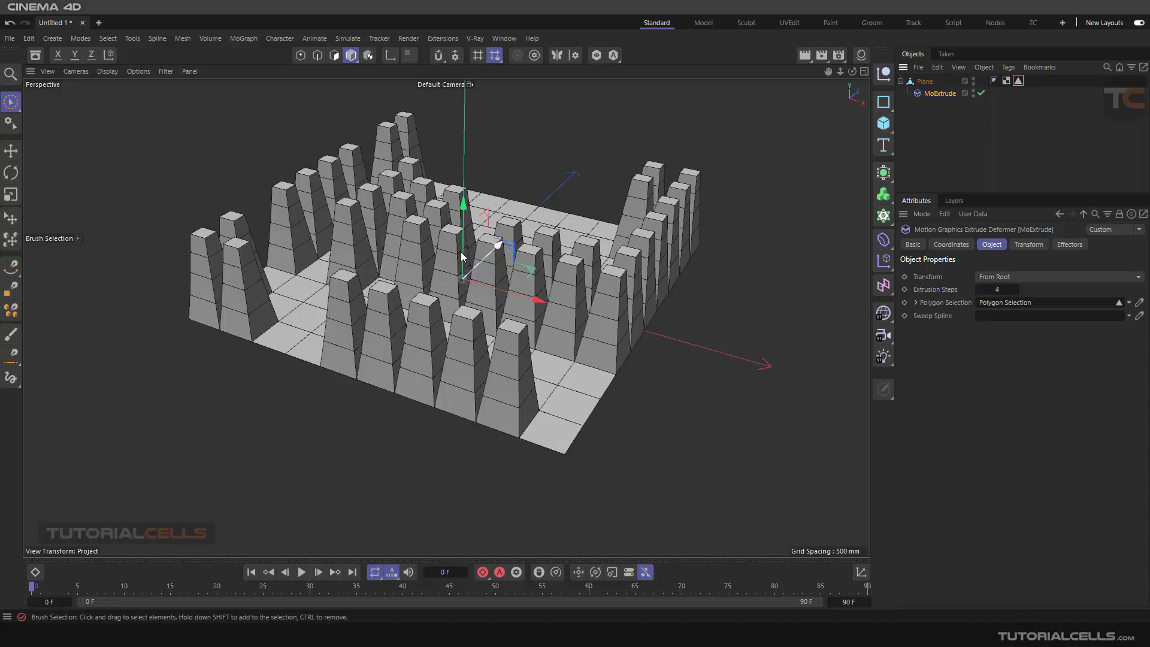
Clear the MoExtrude's Polygon Selection so that the extrusion applies to the whole plane.
alt+drag(448, 223, 450, 262)
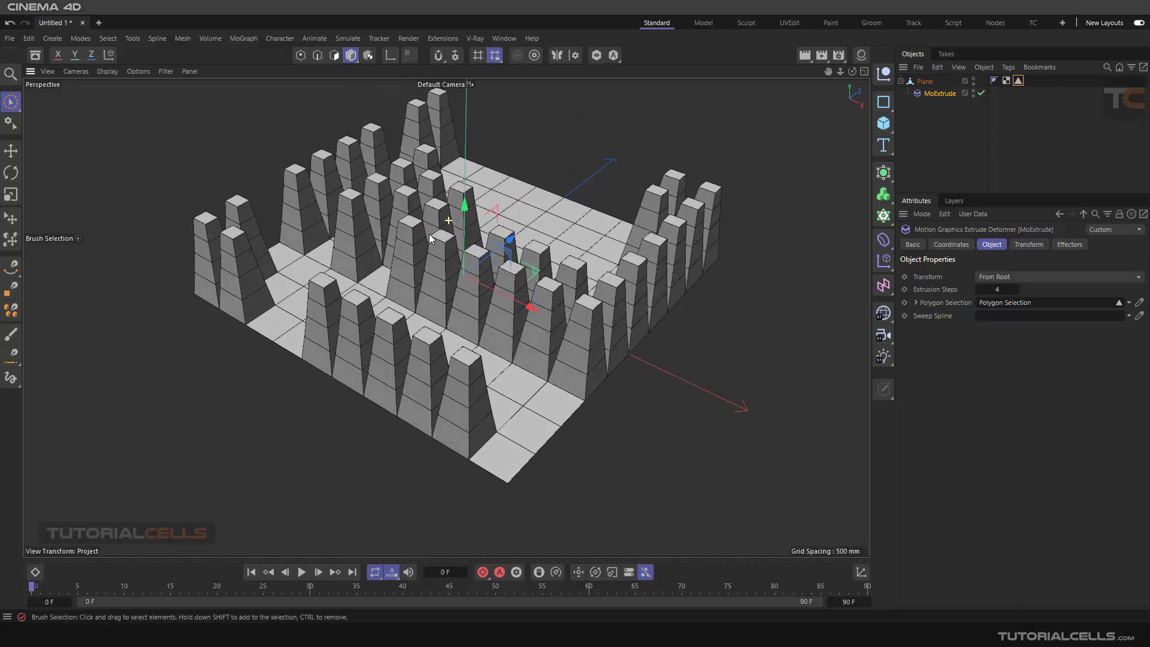
click(1128, 303)
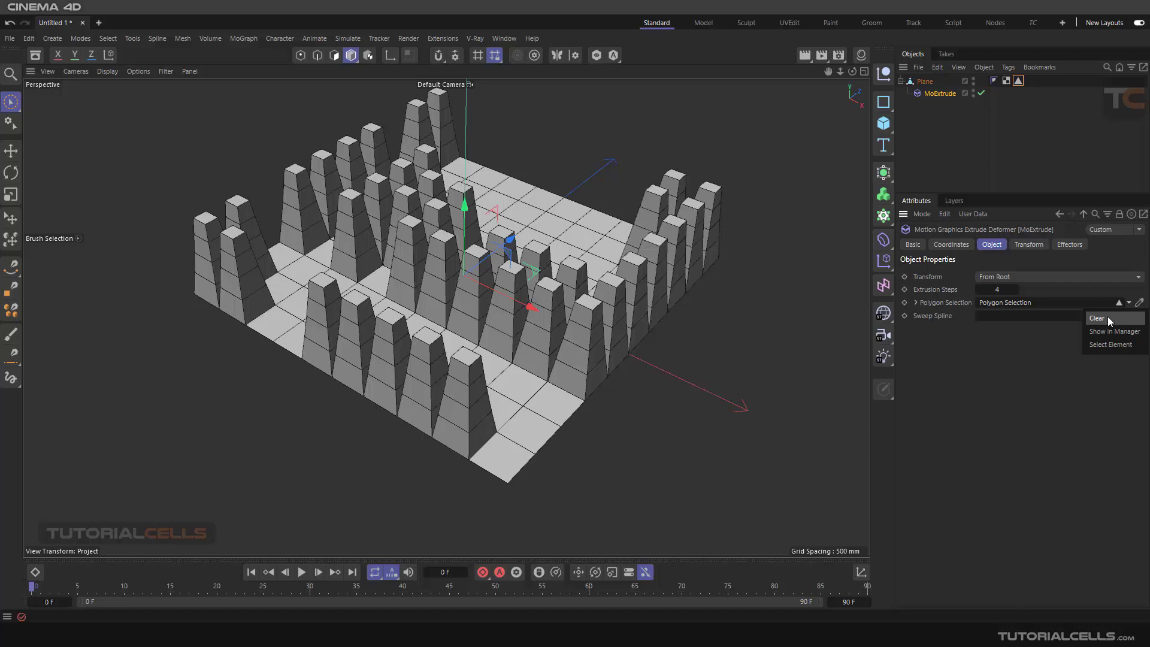
click(1108, 318)
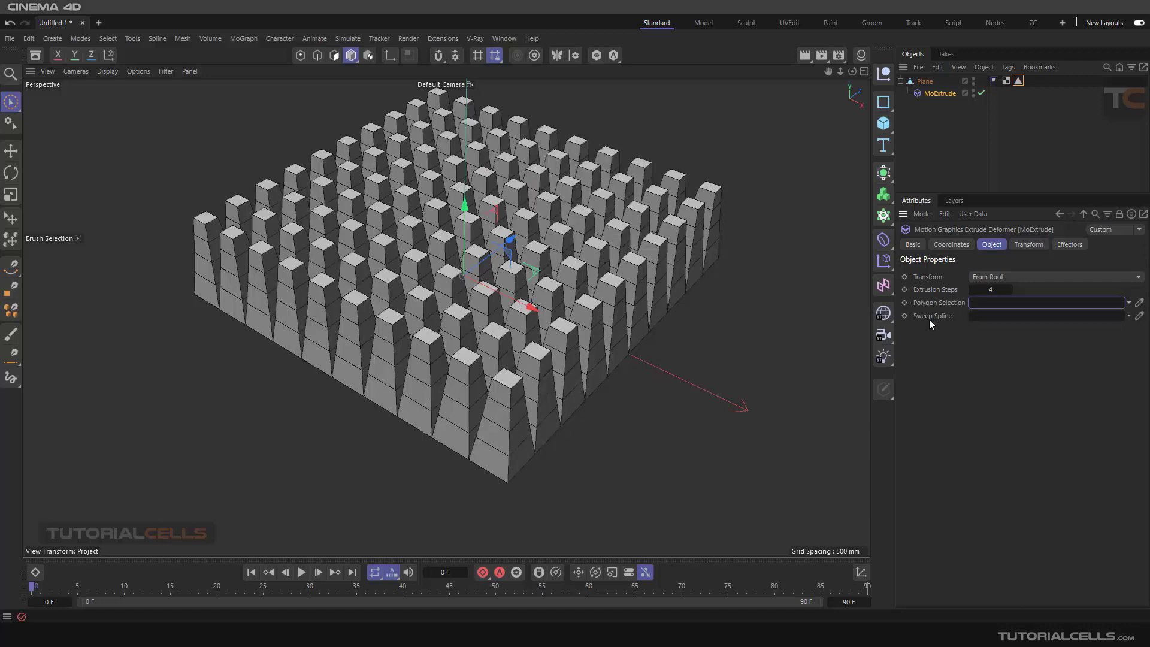
Sketch a freehand S-shaped spline in the Right view, rising from the baseline beside the extruded plane.
alt+drag(621, 323, 573, 325)
middle_click(572, 326)
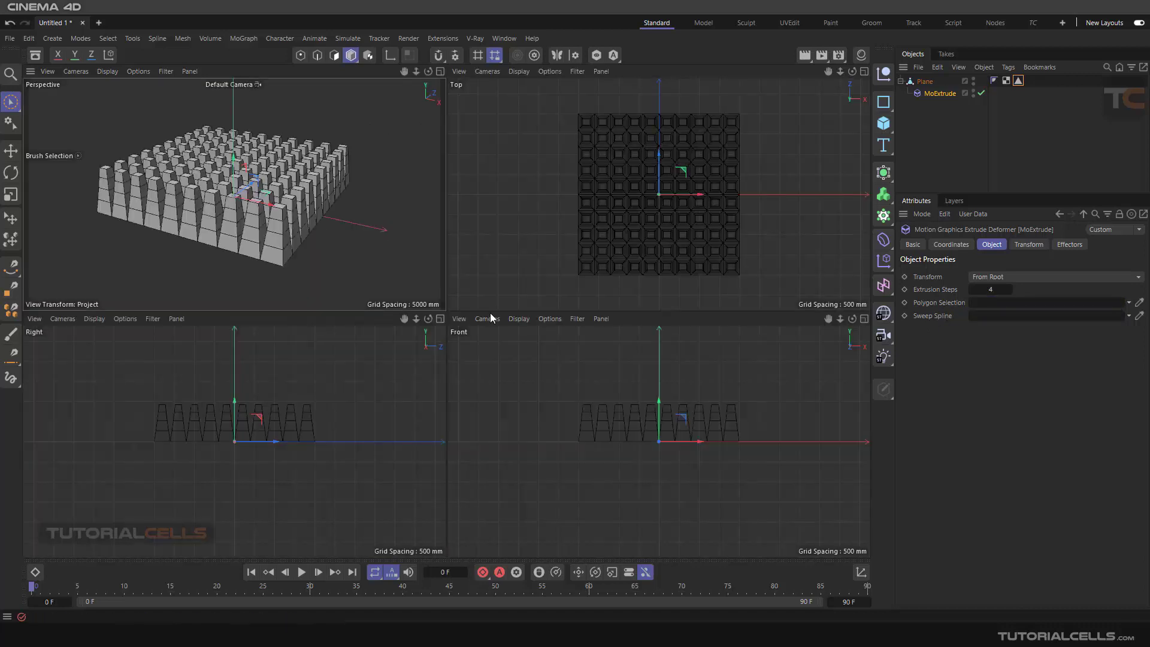
middle_click(304, 395)
alt+middle_drag(628, 281, 575, 320)
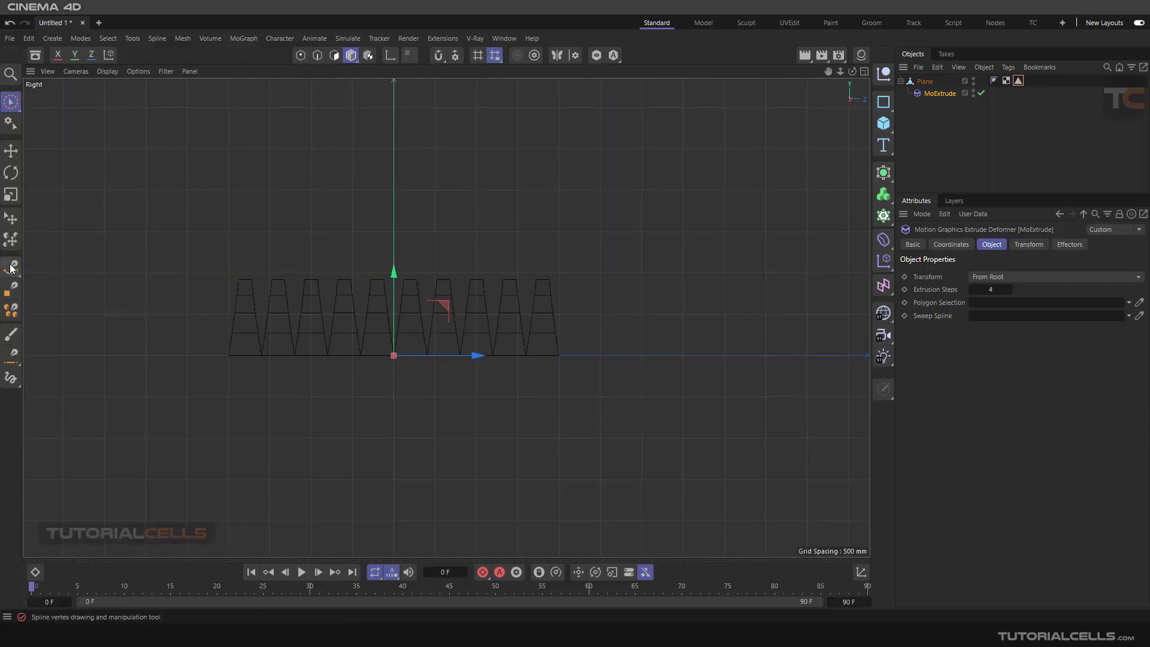
drag(11, 268, 57, 304)
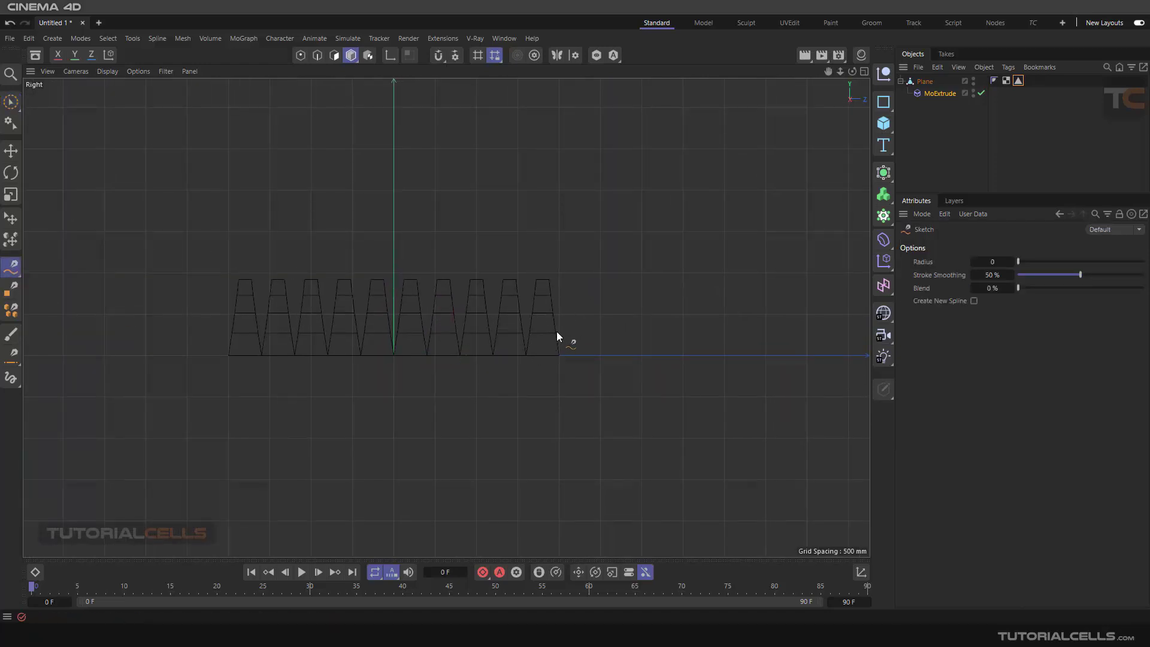
drag(633, 200, 610, 161)
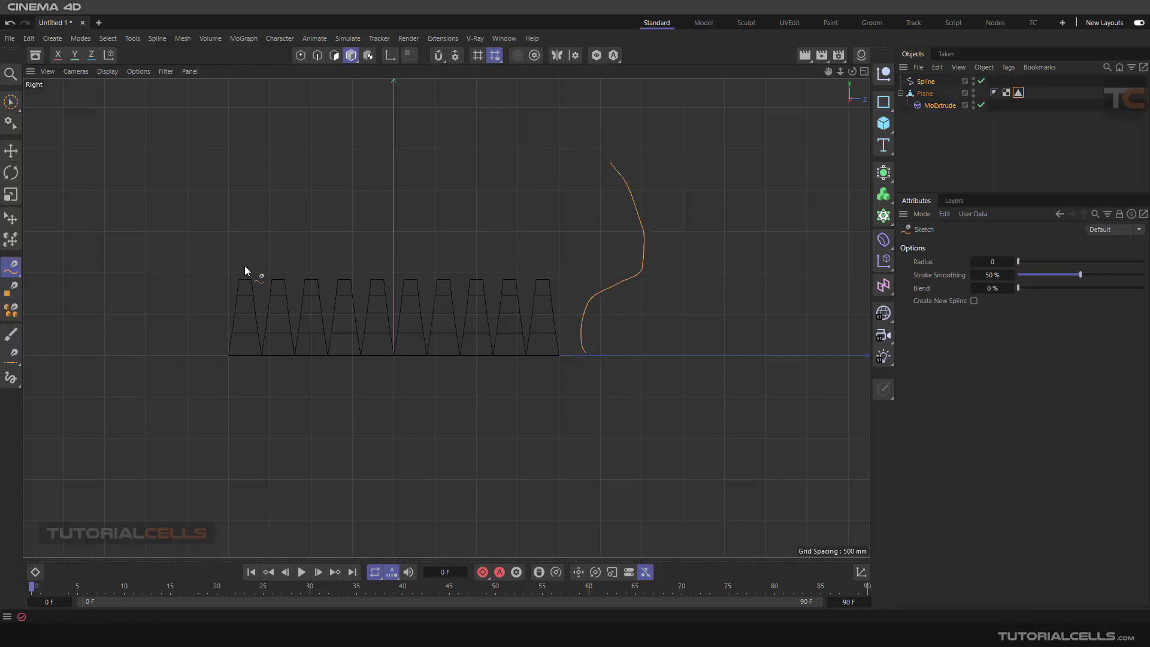
Use the sketched spline as the MoExtrude's Sweep Spline and set its transform position to X 28 mm, Y 49 mm and Z 277 mm.
middle_click(372, 225)
middle_click(368, 218)
alt+drag(369, 218, 460, 314)
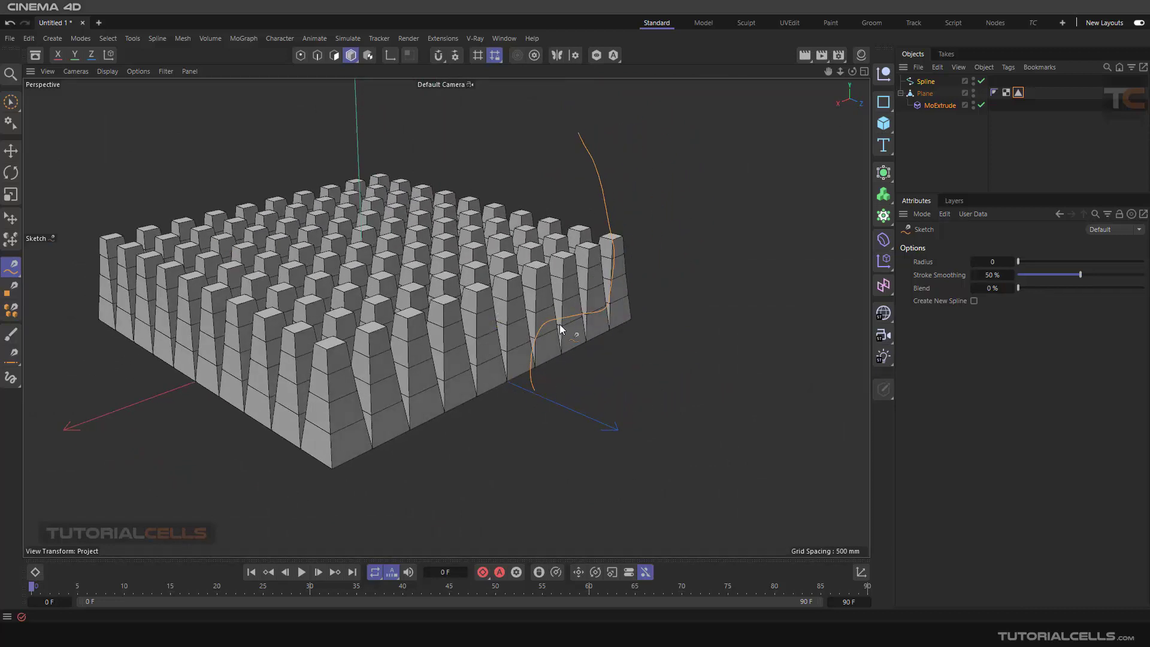
click(931, 107)
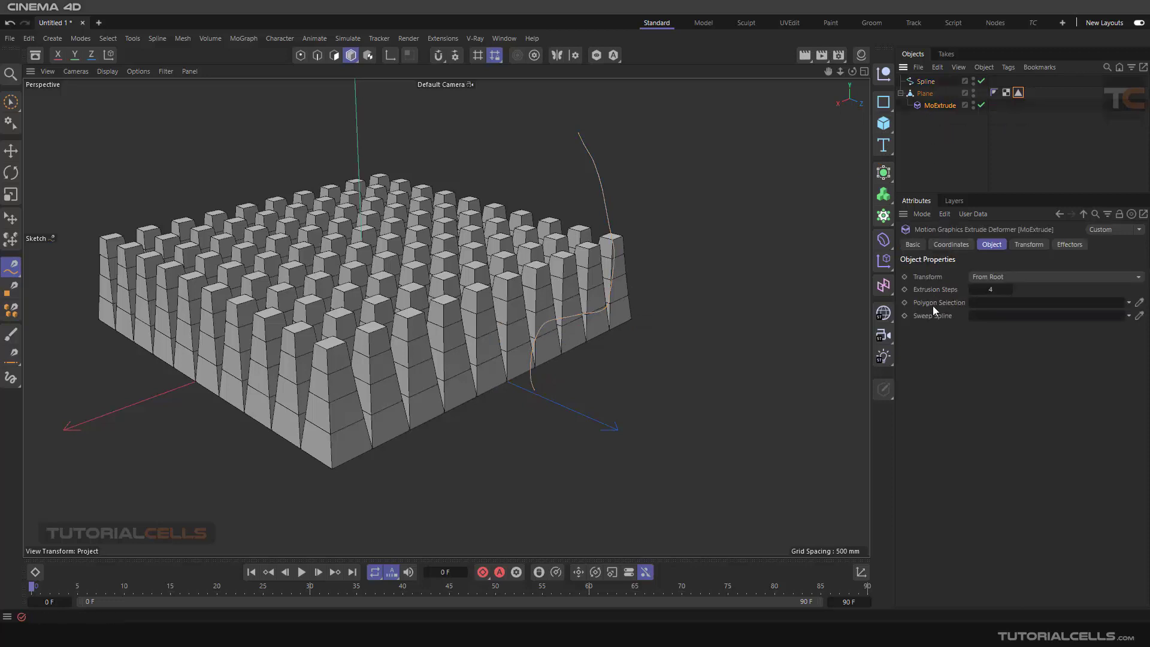
drag(925, 81, 1031, 315)
alt+drag(441, 339, 431, 389)
mouse_move(509, 419)
alt+mouse_down()
mouse_move(467, 418)
mouse_move(496, 426)
alt+mouse_up()
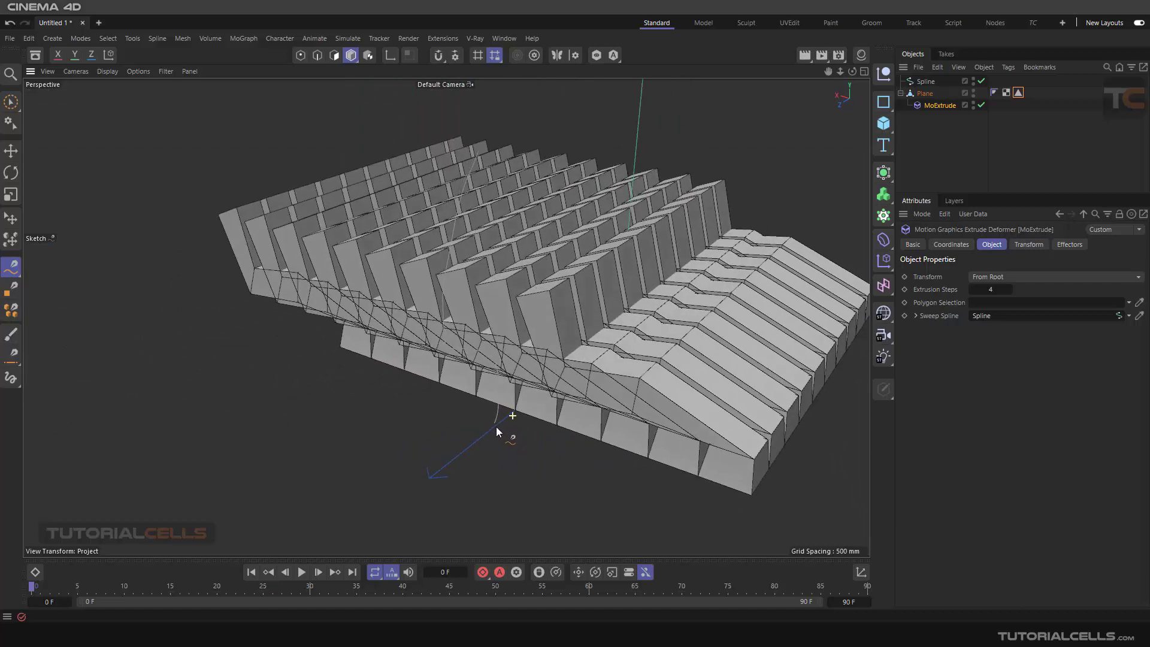
click(1025, 241)
drag(950, 303, 956, 277)
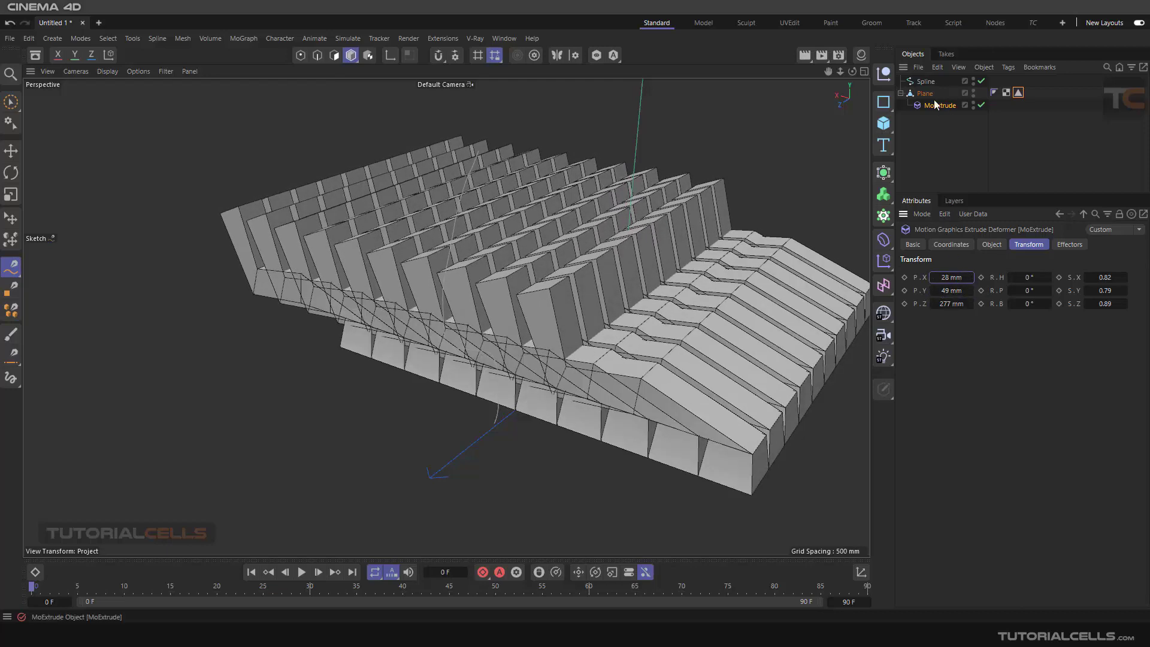
Delete the sketched spline and the plane with its MoExtrude to empty the scene.
click(924, 82)
key(Delete)
alt+drag(480, 303, 669, 203)
middle_click(909, 80)
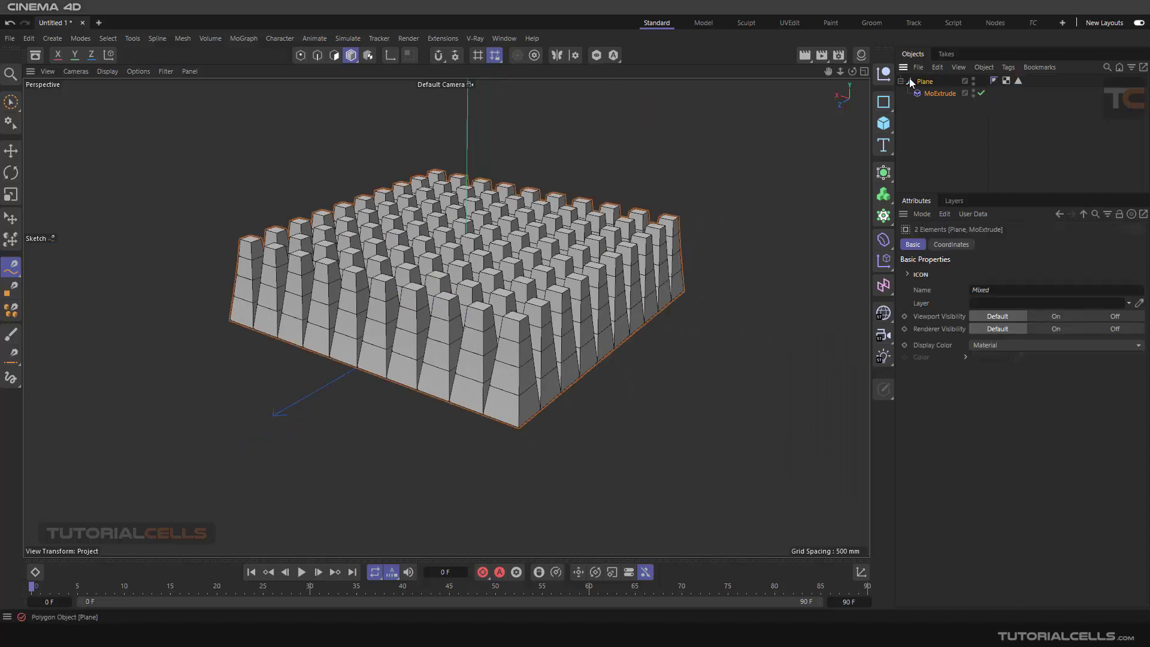
key(Delete)
Add a sphere and nest a new MoExtrude deformer under it.
click(886, 122)
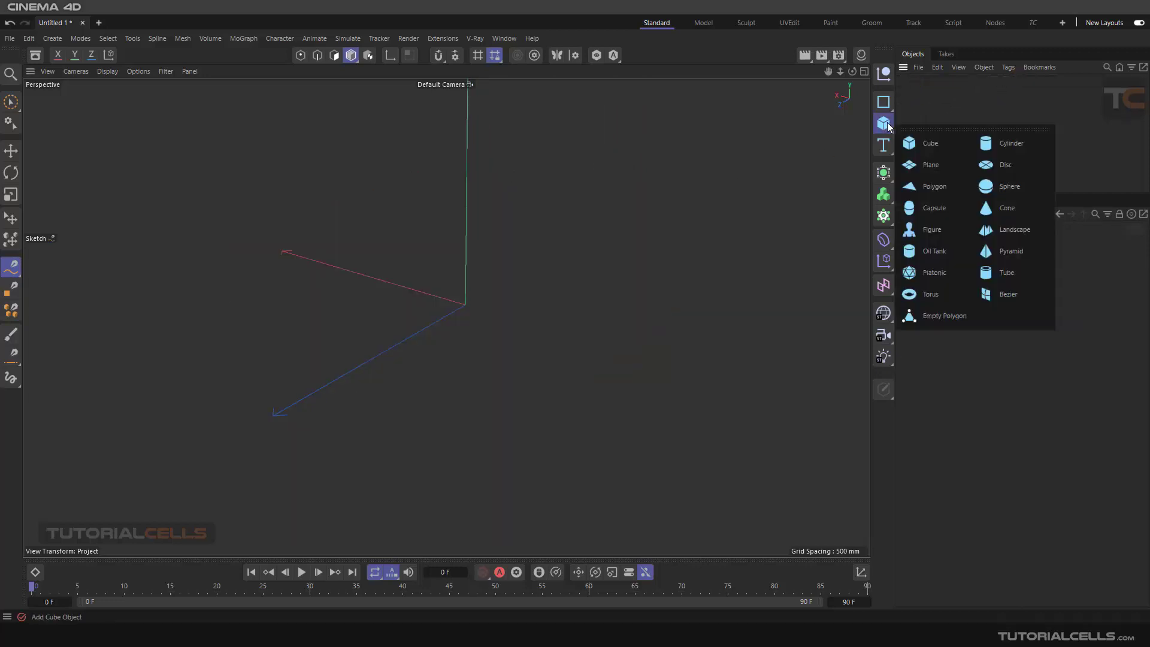
click(996, 187)
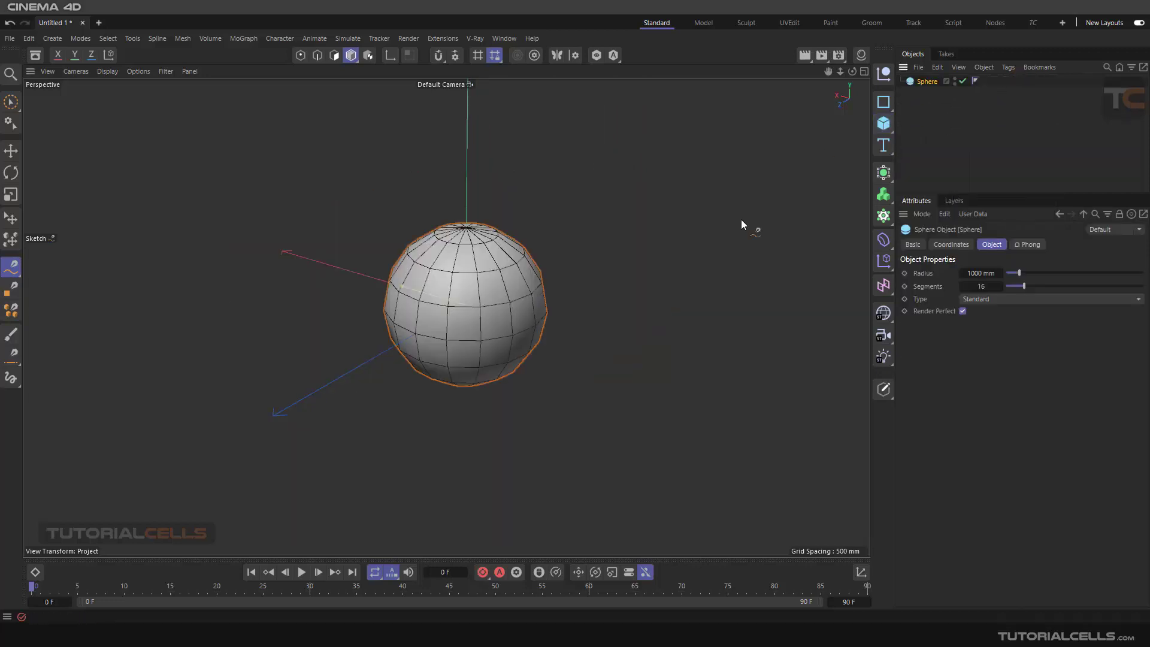
scroll(505, 310, up, 2)
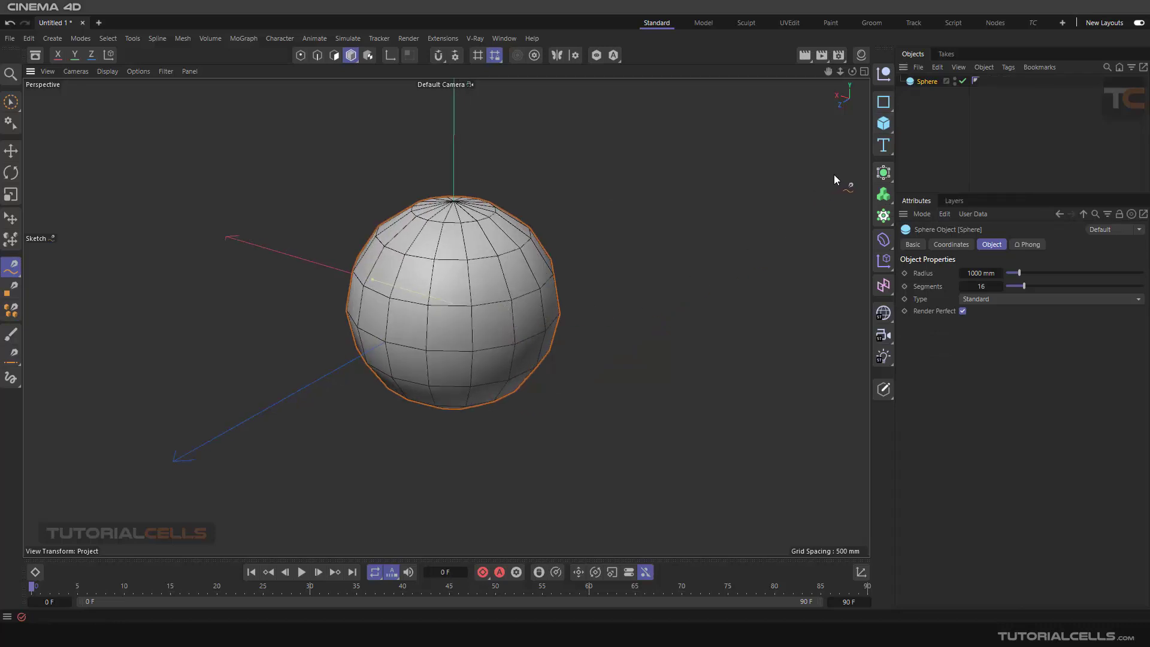
click(884, 216)
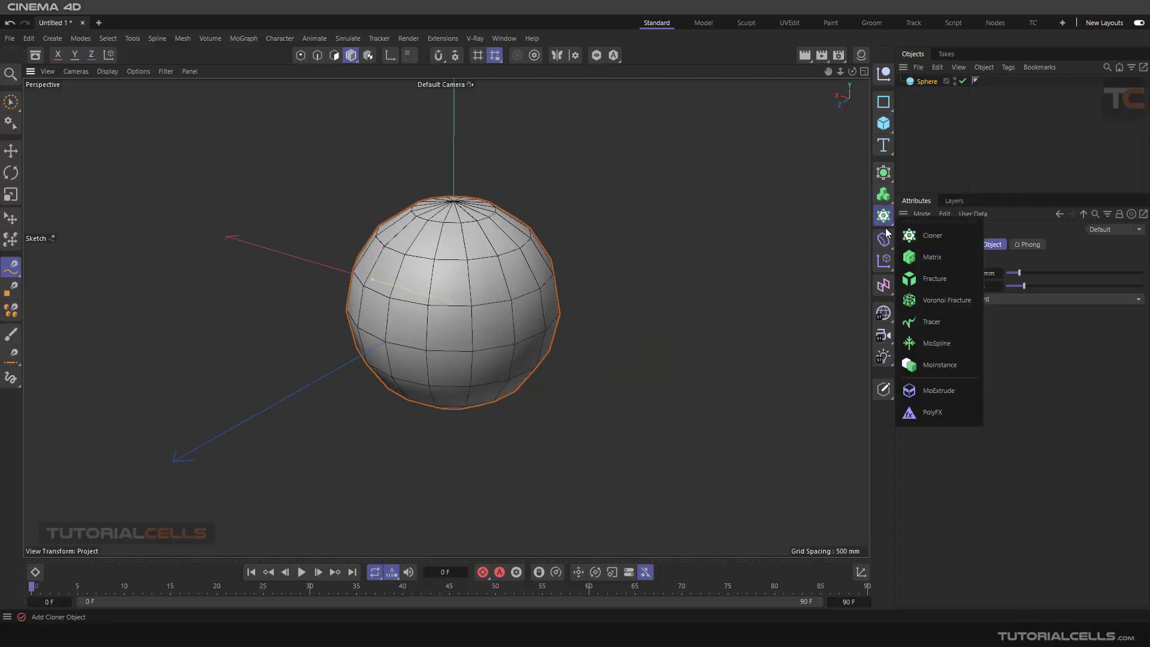
click(940, 389)
drag(926, 93, 921, 91)
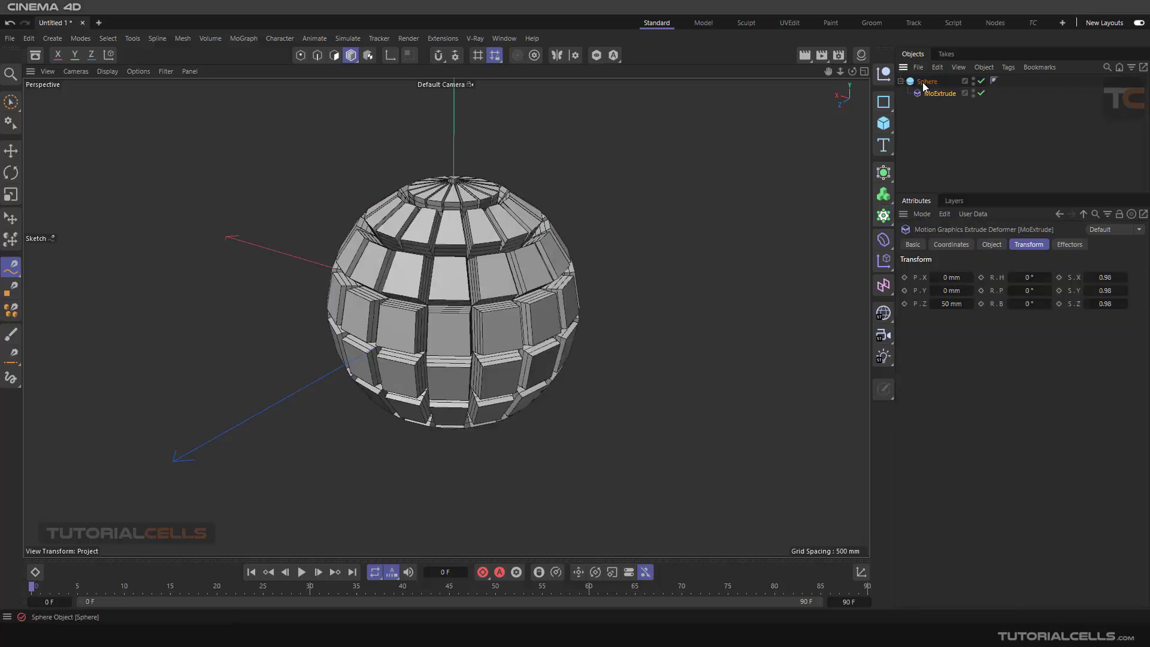
scroll(651, 267, up, 3)
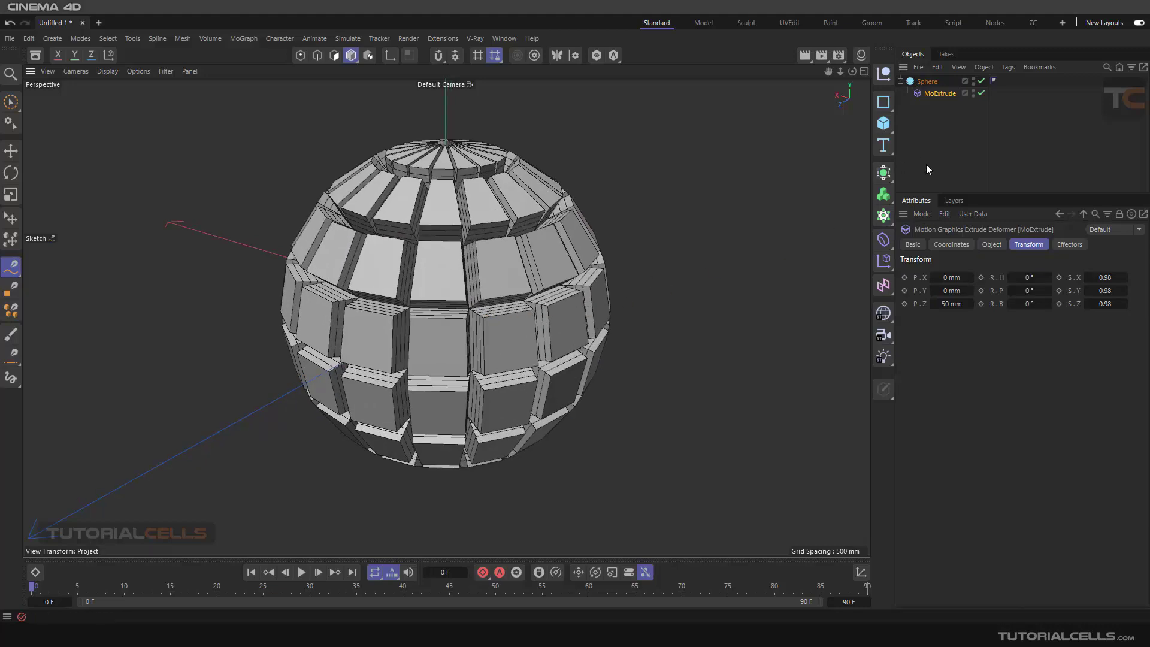
Set the sphere's MoExtrude to a Z position of 231 mm and a scale of X 0.82, Y 0.79 and Z 0.77.
drag(944, 307, 1006, 305)
drag(1103, 278, 1089, 304)
scroll(591, 289, down, 3)
scroll(591, 289, down, 3)
alt+drag(591, 290, 649, 263)
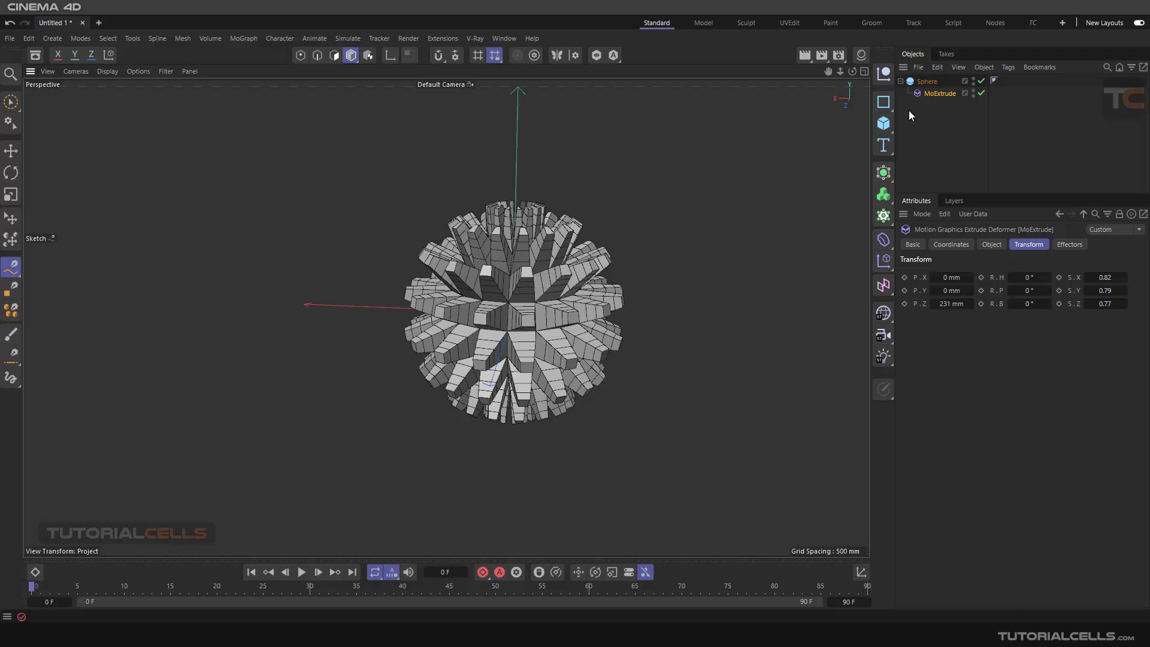
Add an Arc spline to the scene with the sphere.
click(883, 102)
click(922, 117)
alt+drag(638, 243, 667, 246)
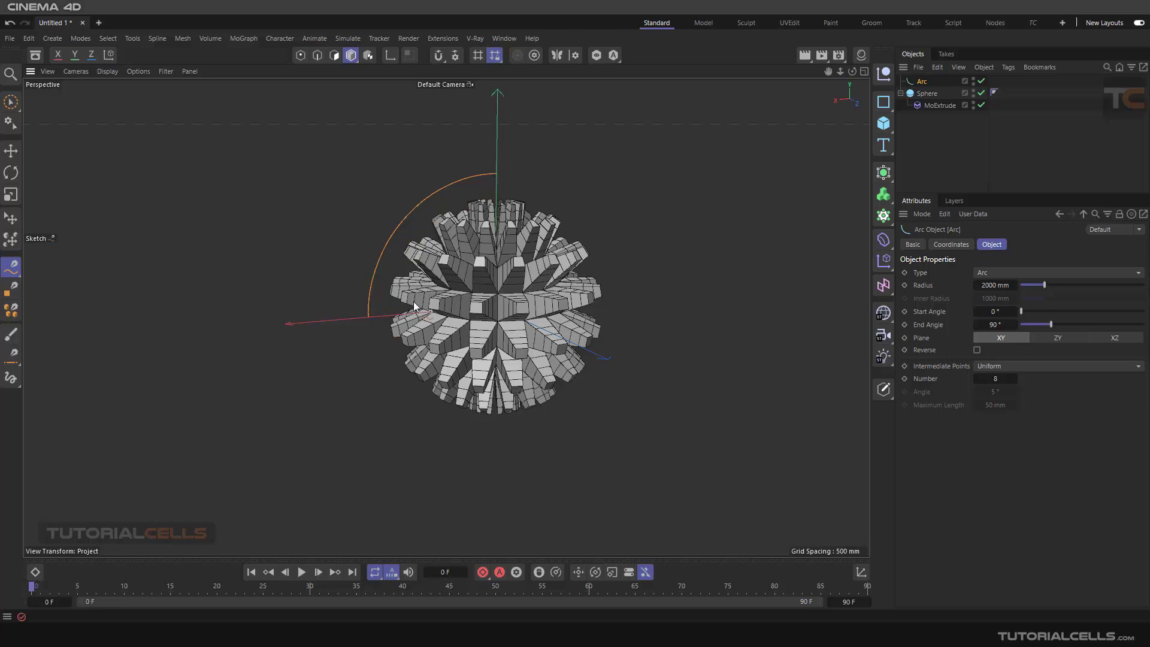
Assign the arc as the MoExtrude's Sweep Spline and set the arc's start angle to 1° and end angle to 83°.
click(934, 106)
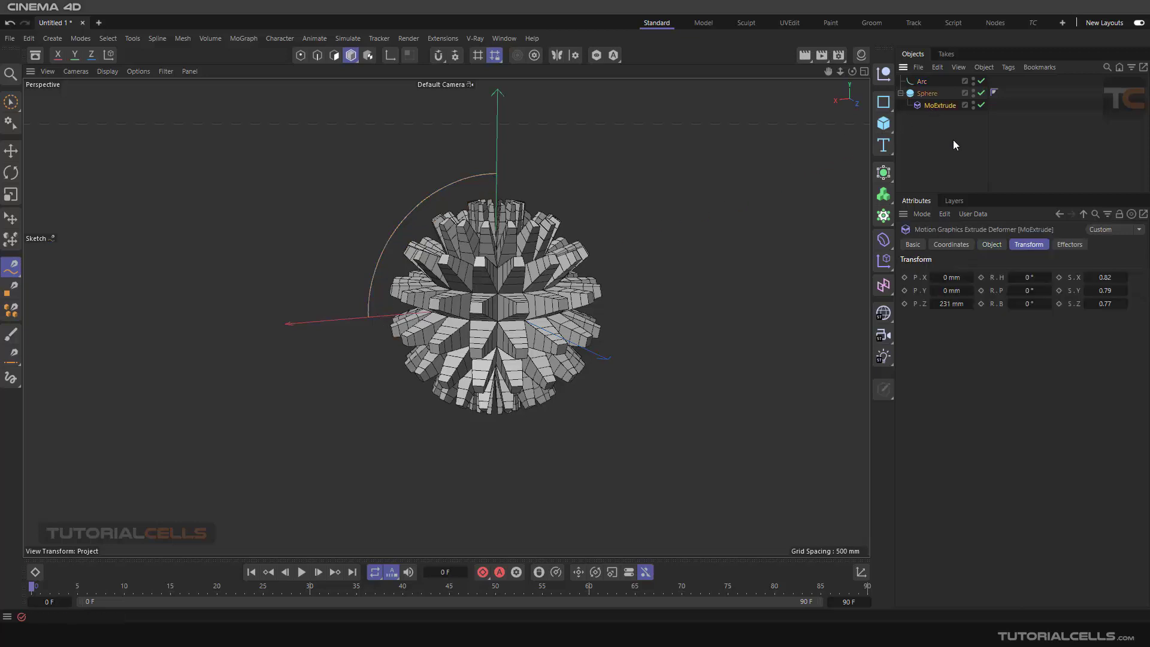
click(985, 245)
drag(921, 81, 993, 316)
alt+drag(632, 317, 585, 386)
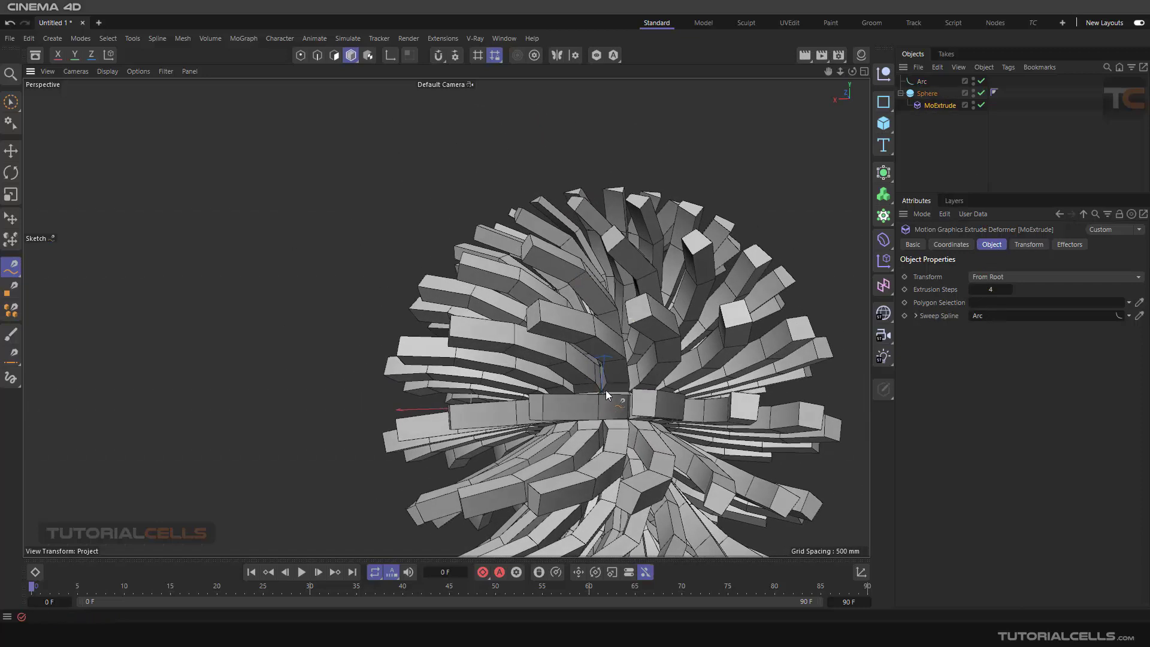
alt+drag(538, 318, 649, 412)
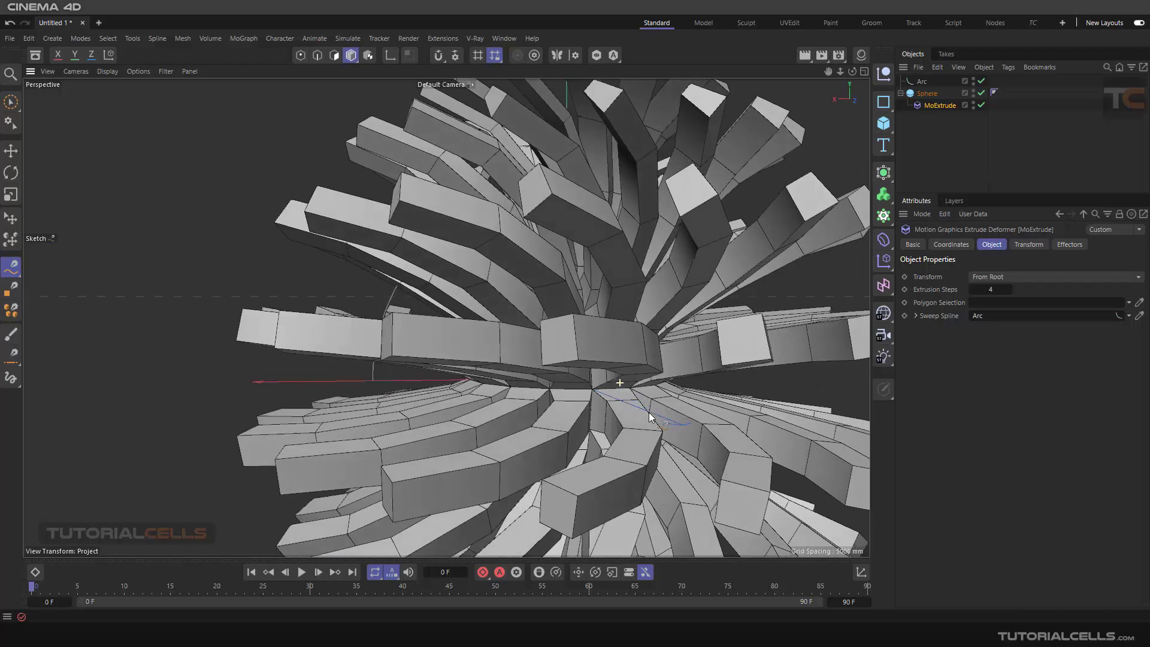
scroll(653, 410, down, 10)
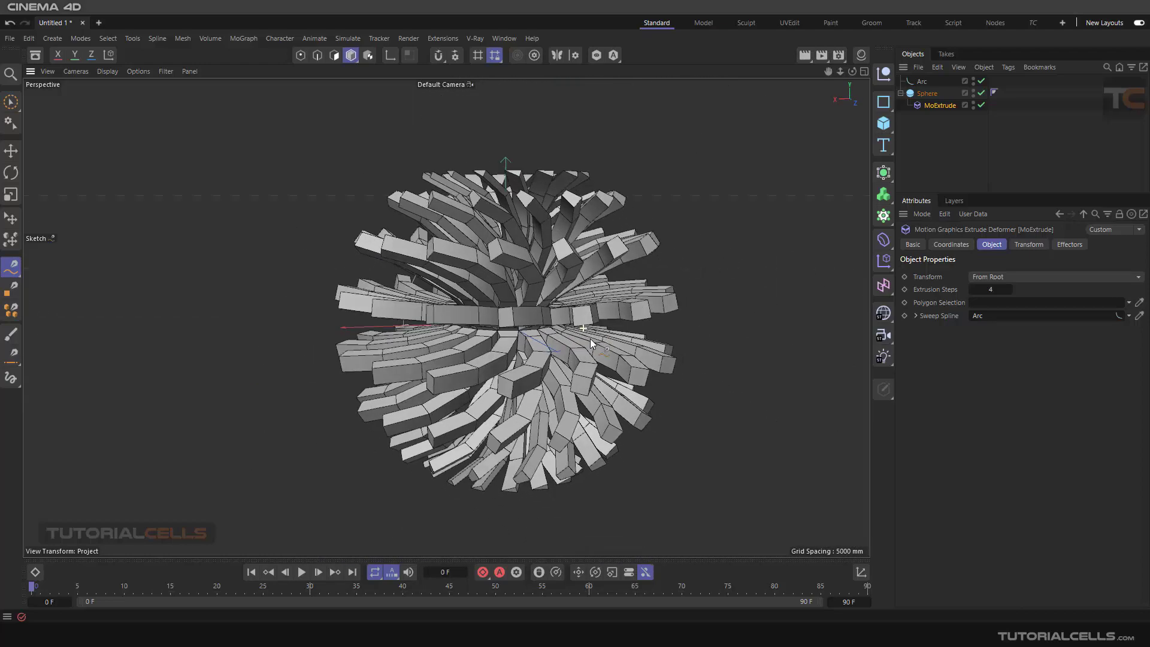
click(921, 81)
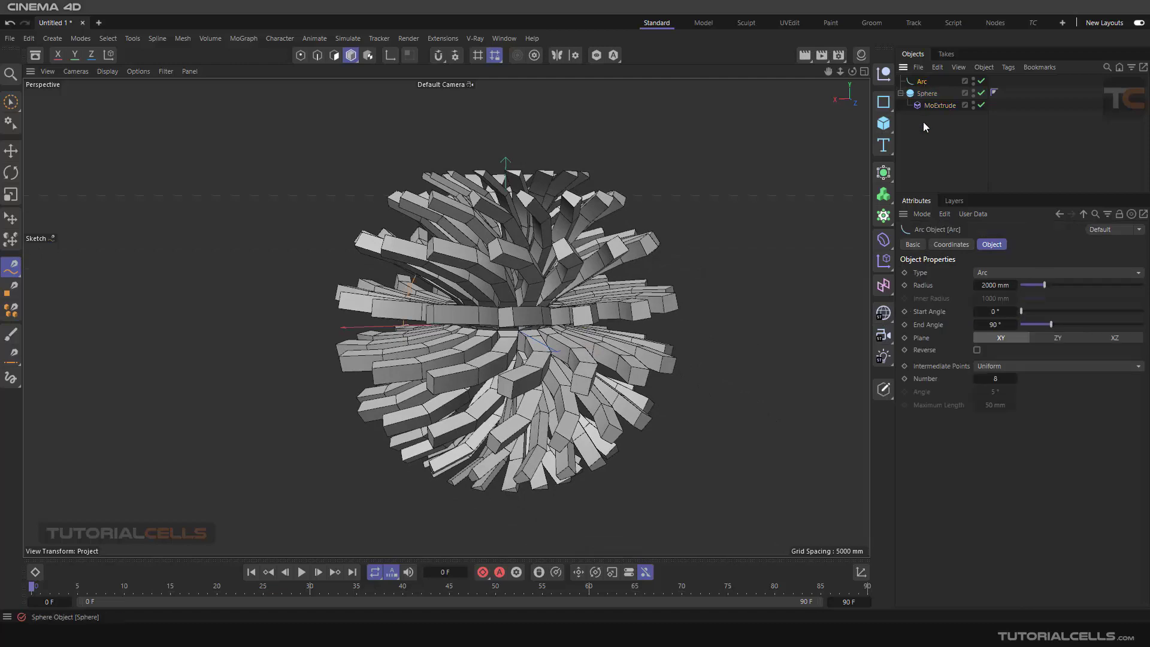
drag(1050, 324, 1021, 314)
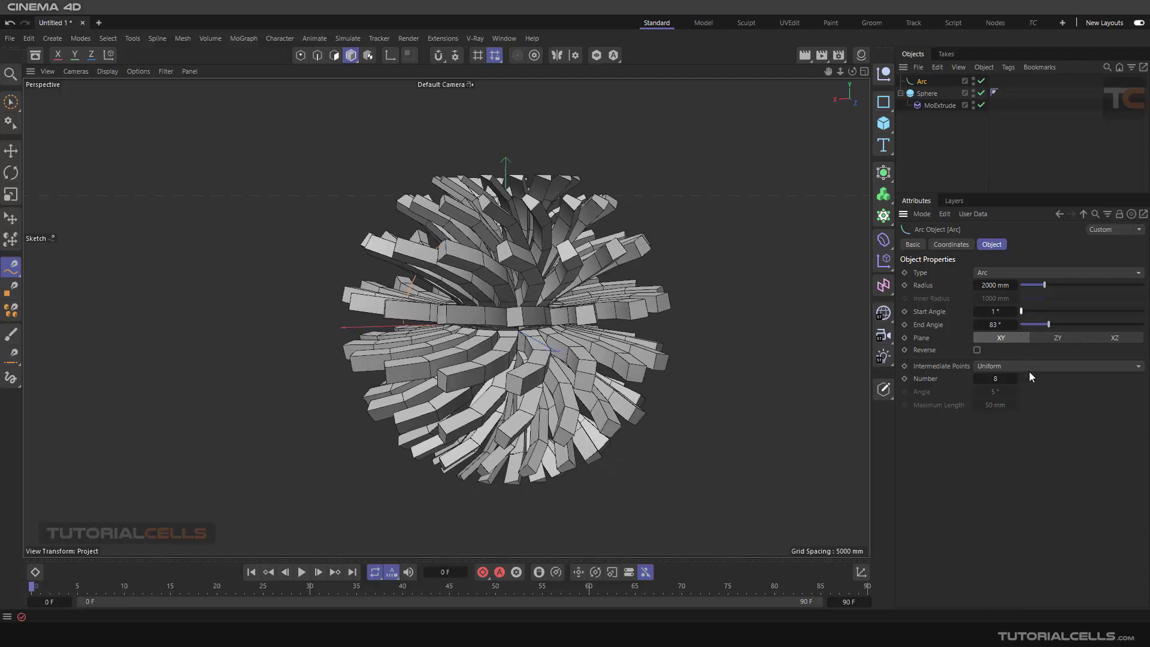
Raise the MoExtrude's Extrusion Steps to 20 and further to 32, keeping the From Root transform mode.
click(928, 106)
scroll(579, 286, up, 1)
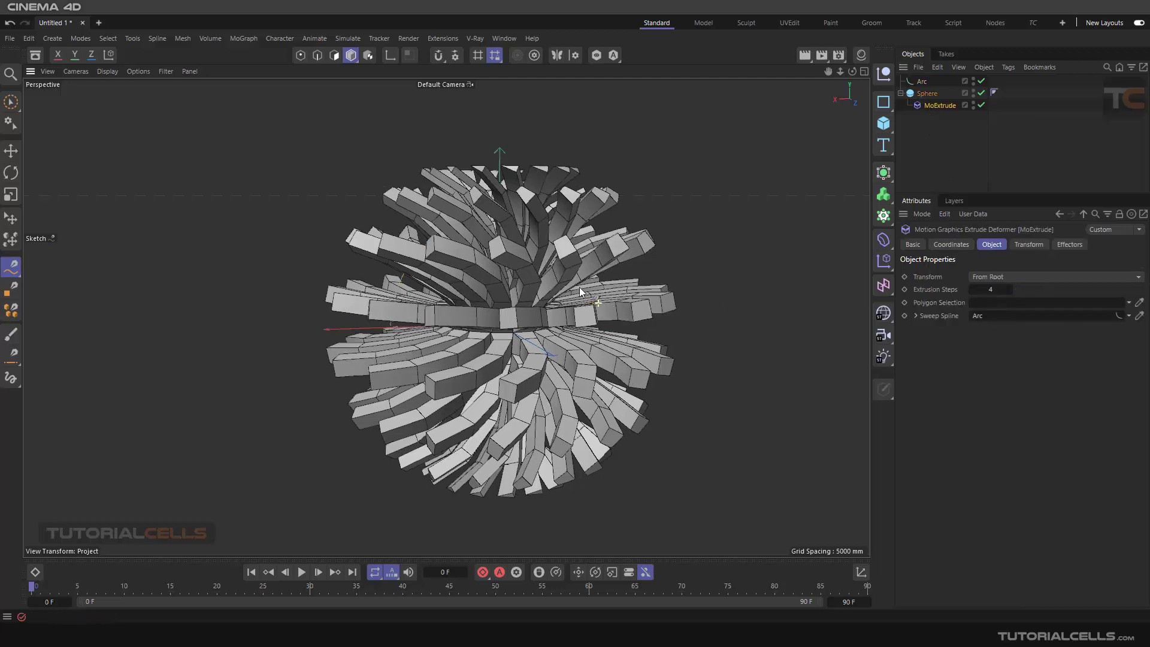
scroll(580, 286, up, 2)
alt+drag(567, 282, 533, 261)
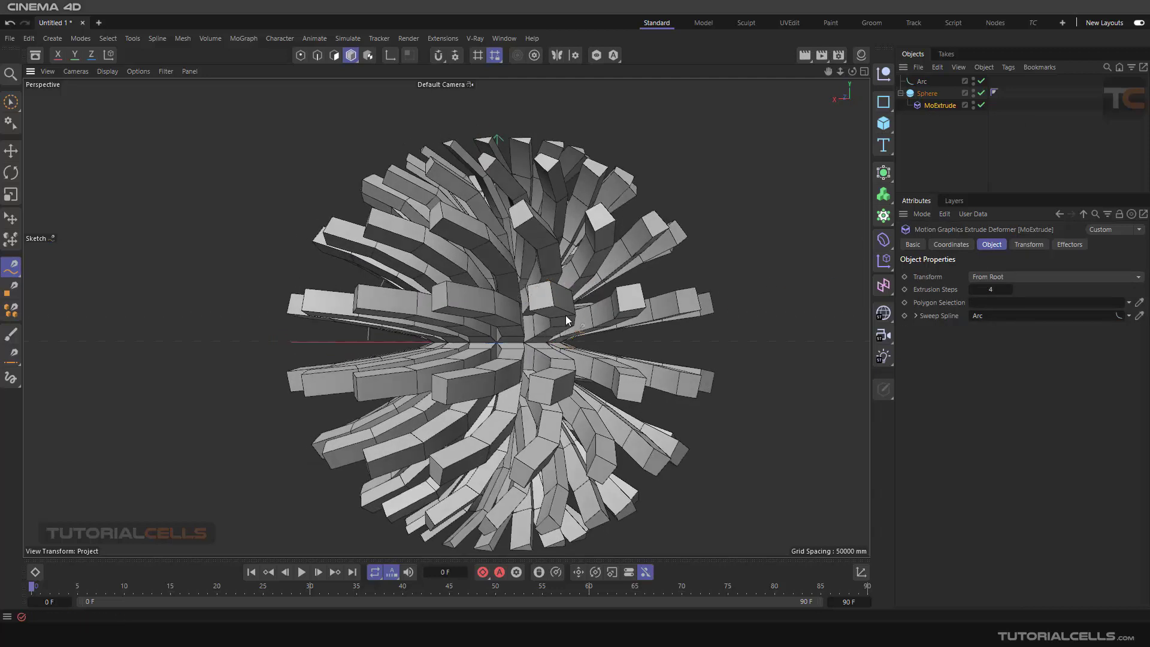
double_click(988, 289)
text(20)
key(Return)
drag(1009, 289, 1021, 289)
alt+drag(631, 343, 943, 379)
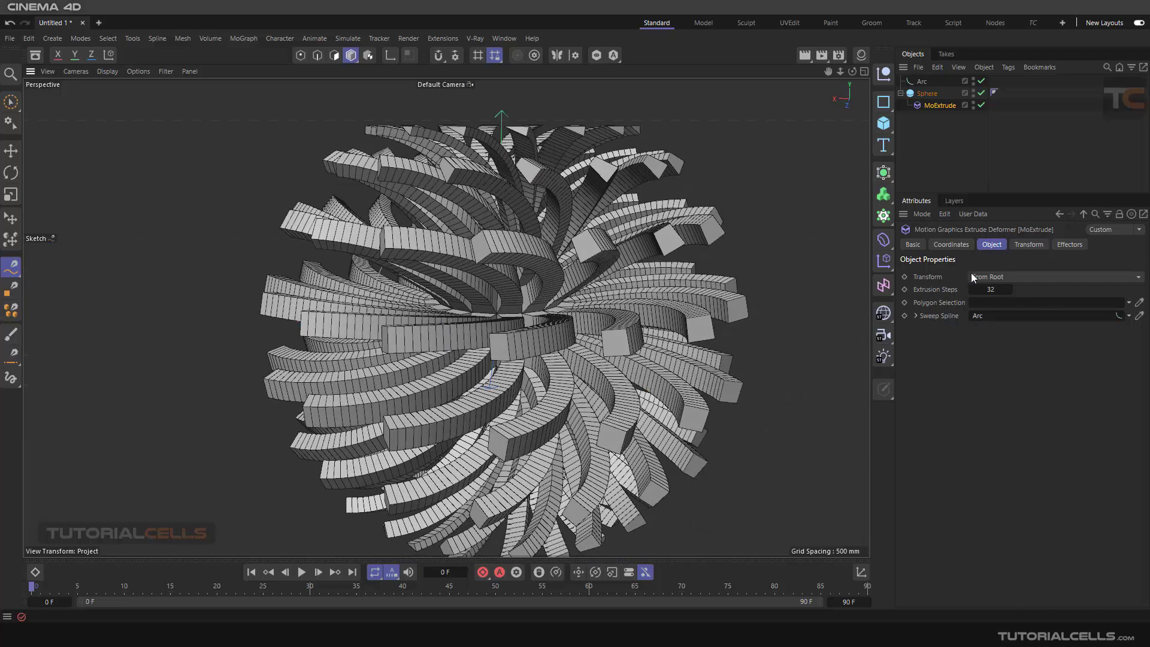
click(1008, 277)
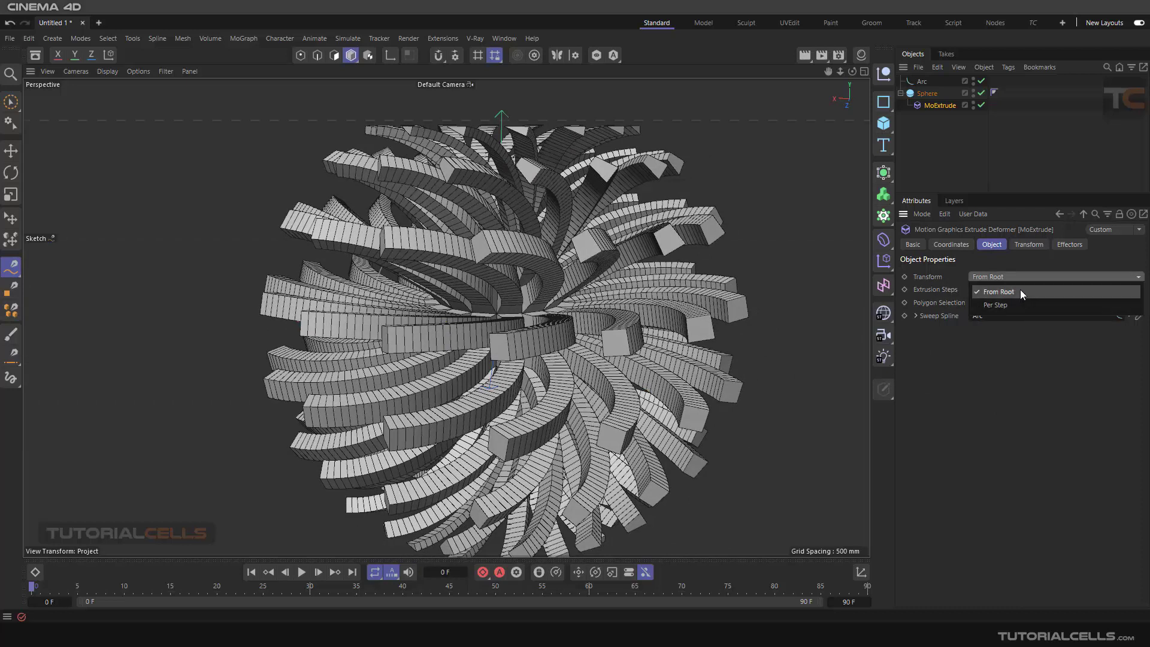
click(937, 358)
Delete the arc, the sphere and its MoExtrude from the scene.
drag(941, 156, 895, 84)
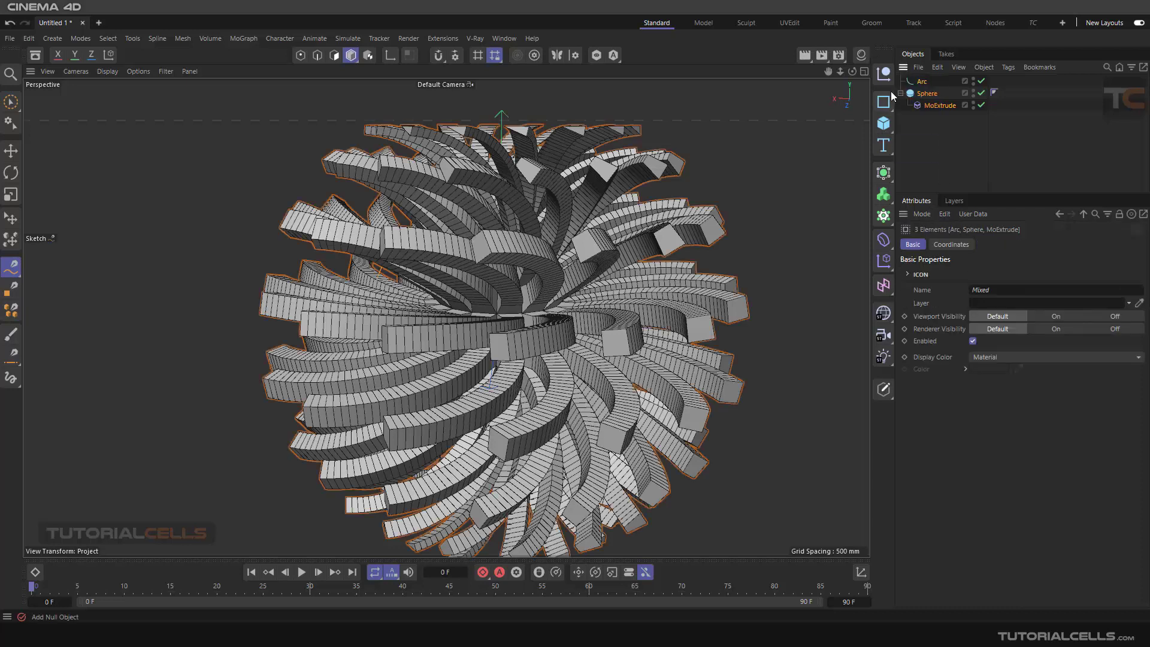
key(Delete)
alt+drag(678, 216, 651, 331)
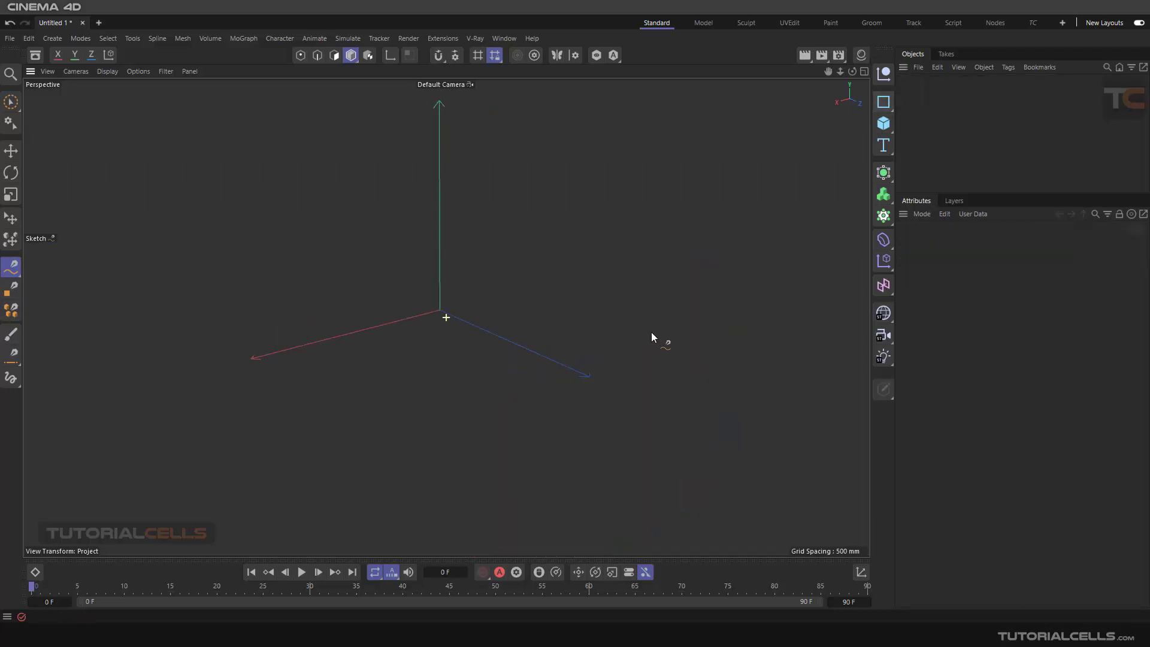
Add a plane and nest a new MoExtrude deformer under it.
drag(883, 122, 925, 167)
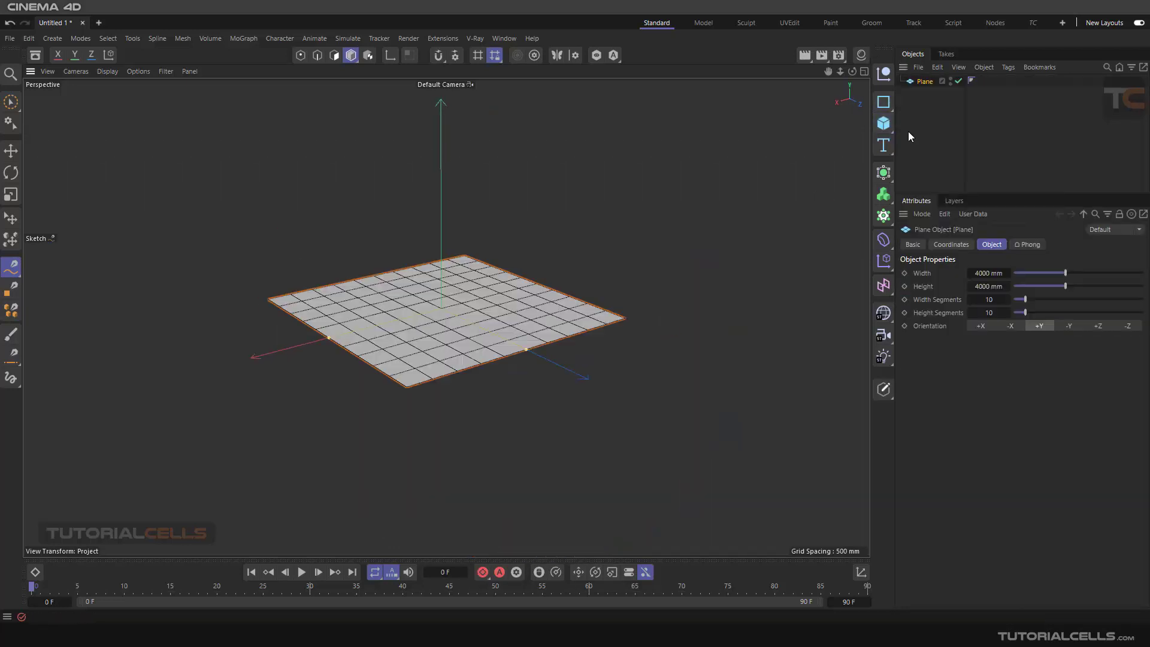
drag(882, 215, 934, 388)
drag(921, 87, 928, 96)
alt+drag(400, 313, 585, 351)
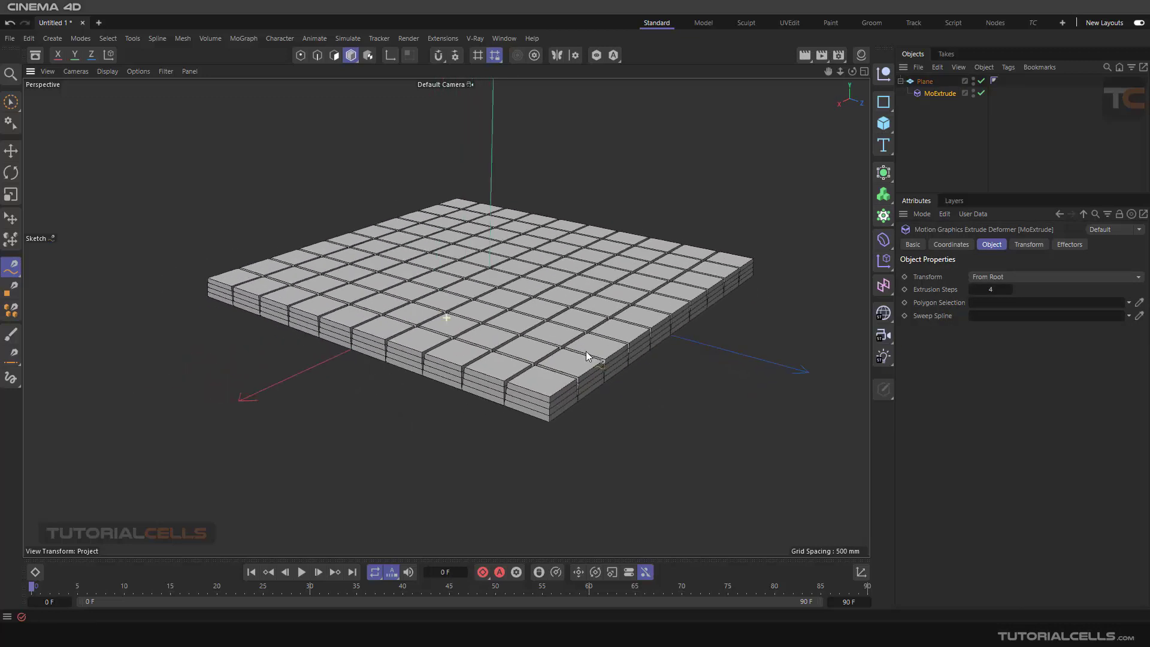
Set the Z position of the new plane's MoExtrude transform to 149 mm.
click(1028, 245)
drag(943, 303, 1003, 304)
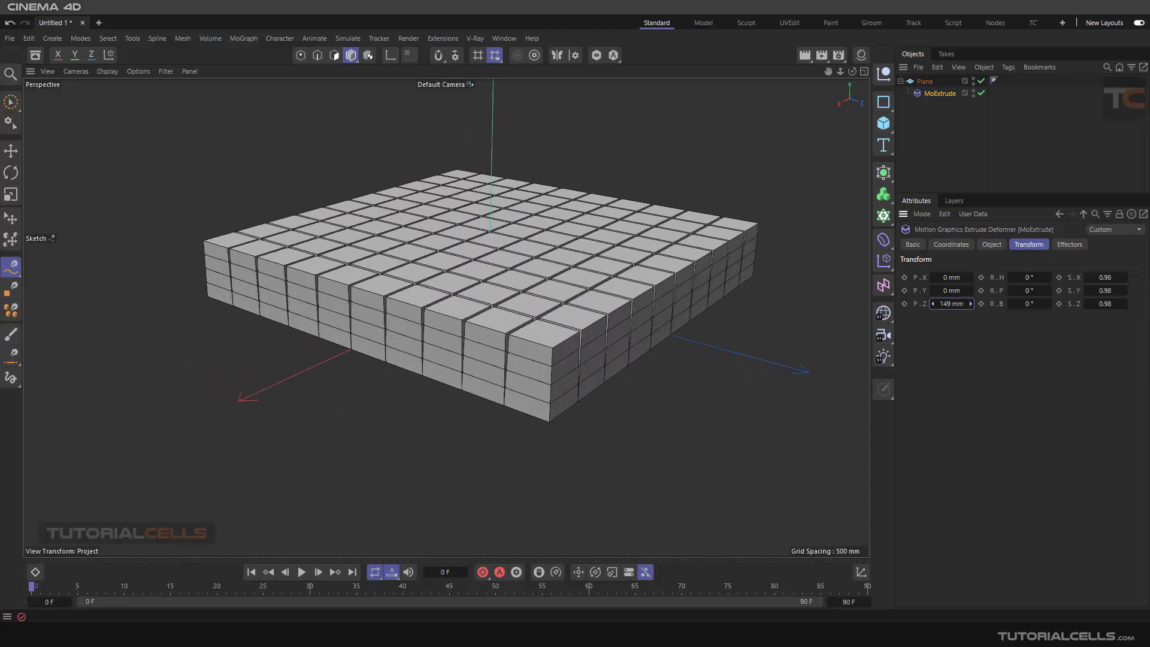
Add a Plain effector to the plane's MoExtrude and turn off the effector's Position transform.
click(1069, 245)
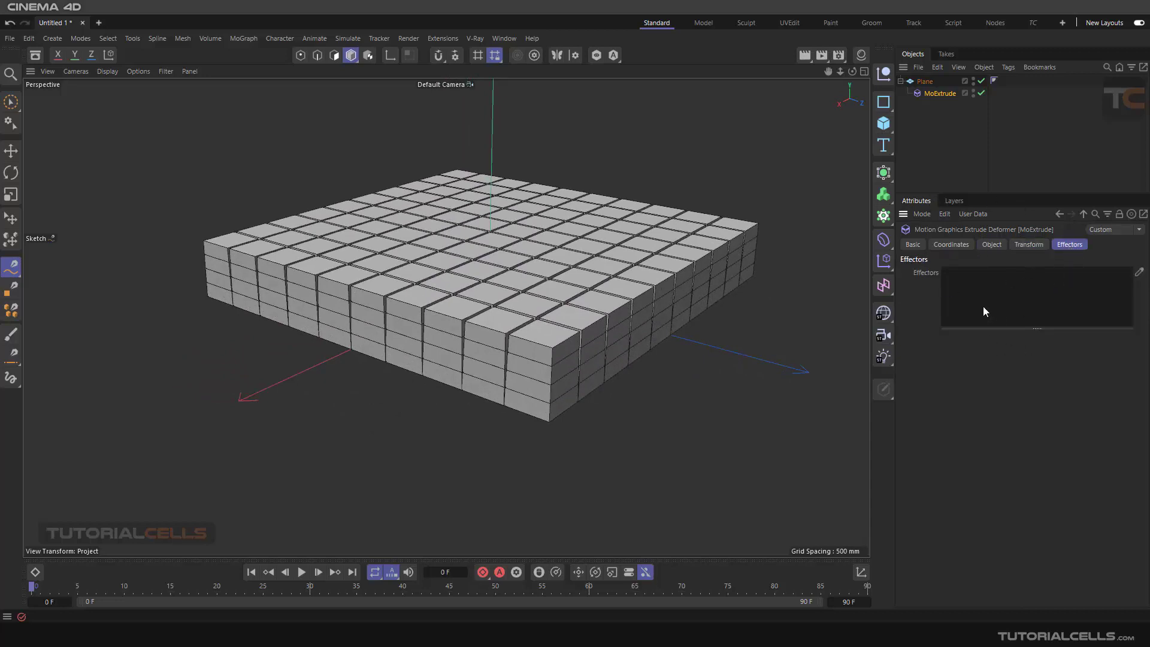
click(243, 39)
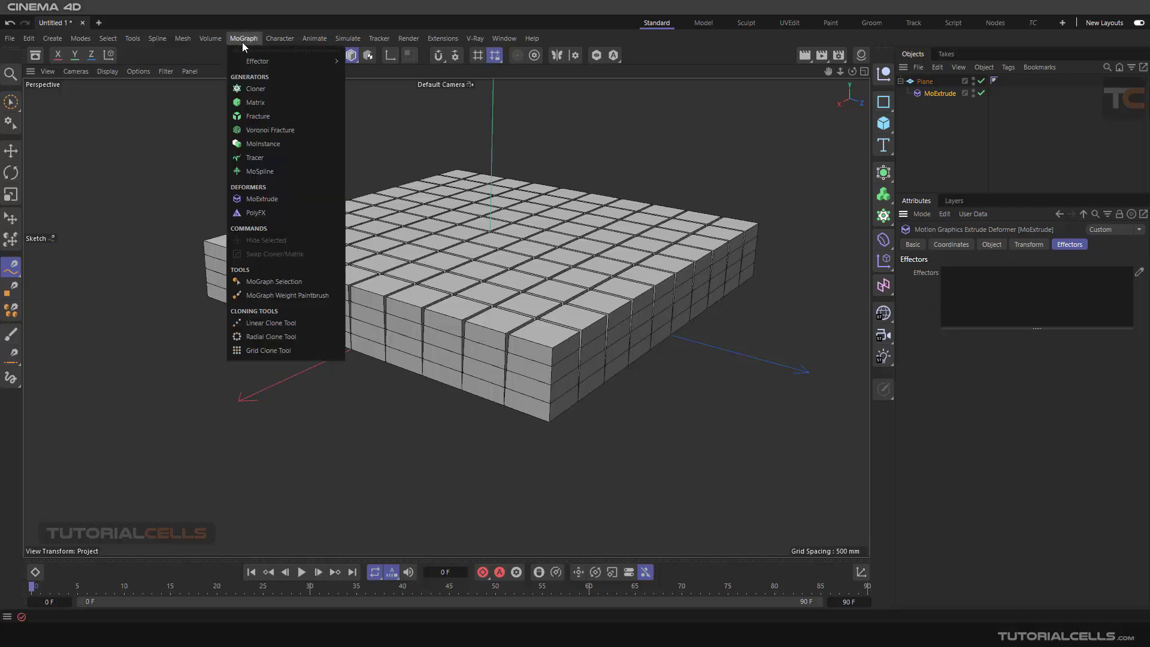
mouse_move(251, 60)
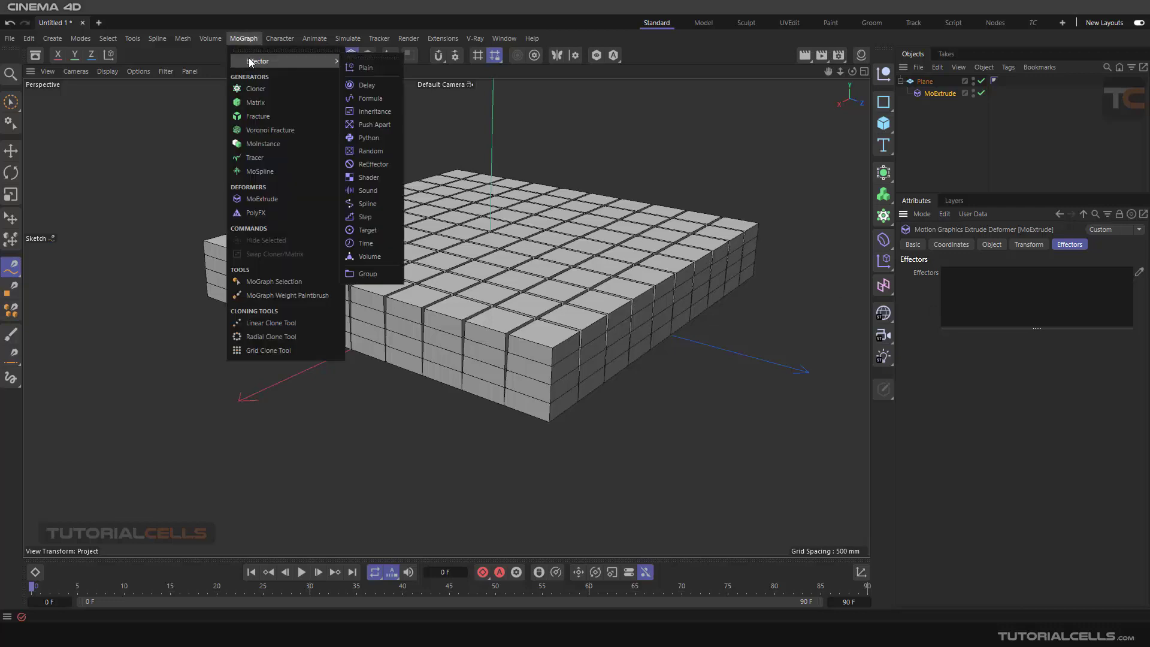
click(360, 72)
mouse_move(530, 318)
alt+mouse_down()
mouse_move(497, 282)
mouse_move(529, 308)
alt+mouse_up()
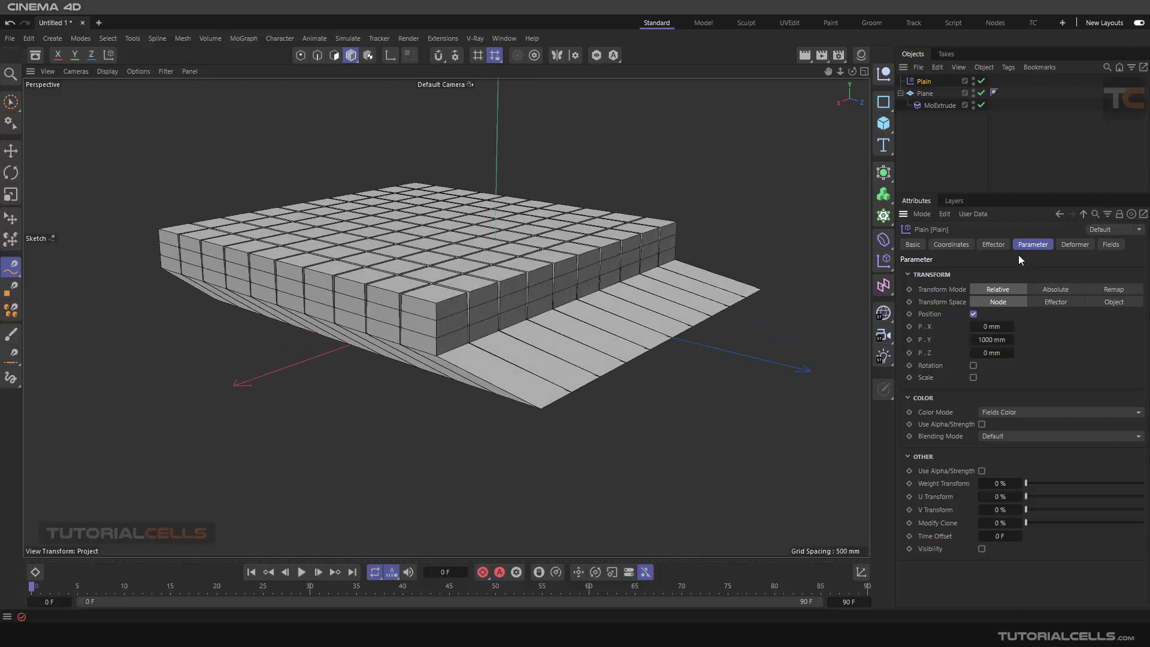
click(973, 314)
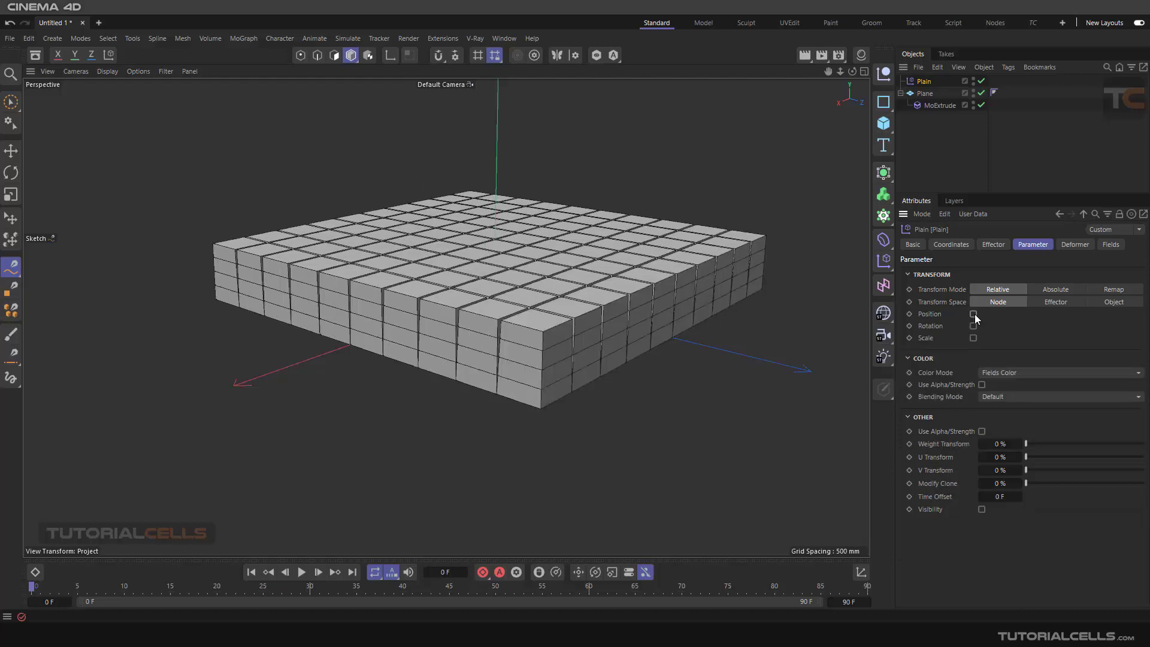
alt+drag(683, 282, 582, 315)
scroll(582, 314, down, 3)
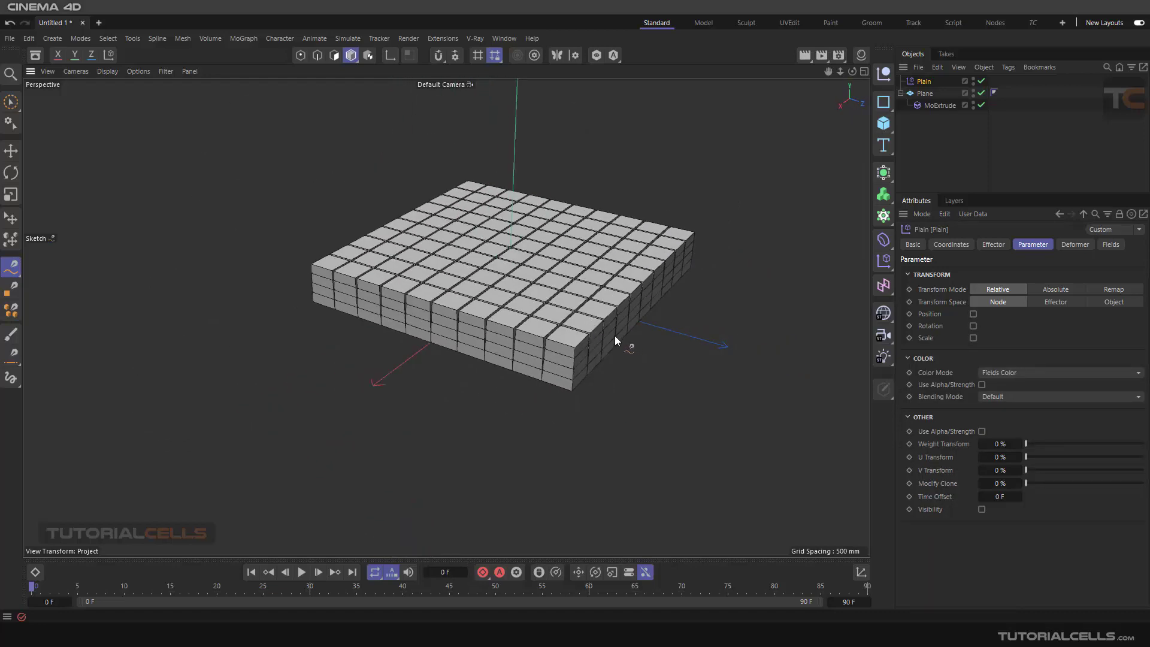
alt+middle_drag(614, 335, 591, 315)
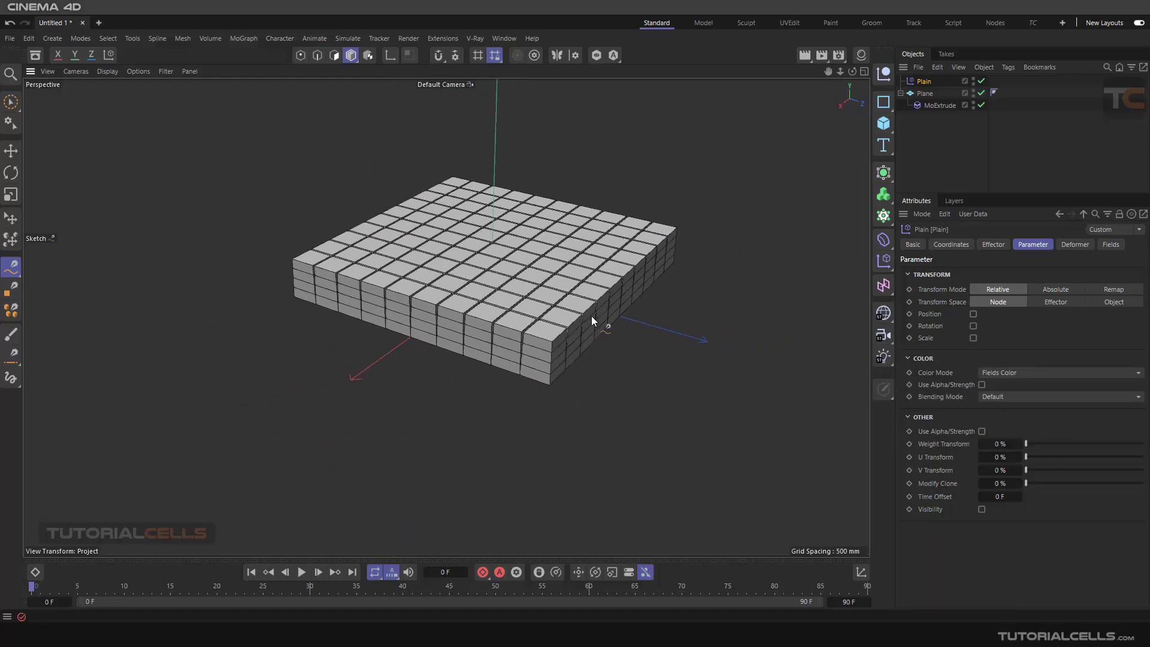
Add a Linear Field to the Plain effector's falloff and move it along positive X towards the plane's edge.
click(1108, 244)
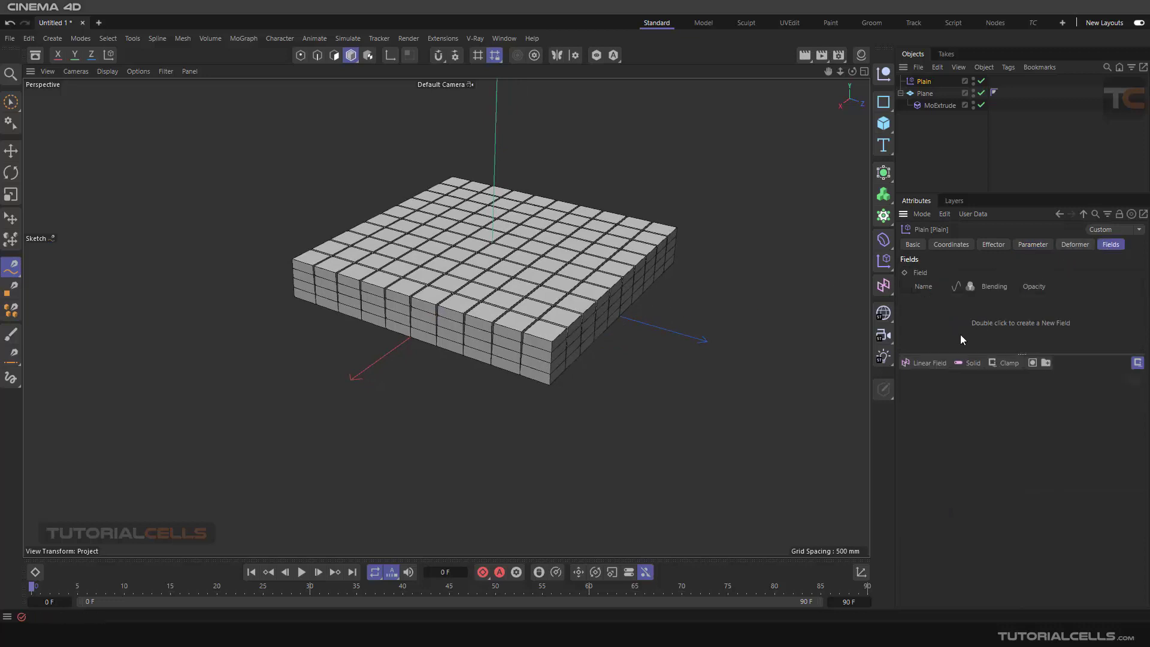
click(928, 362)
alt+drag(462, 320, 539, 330)
click(12, 151)
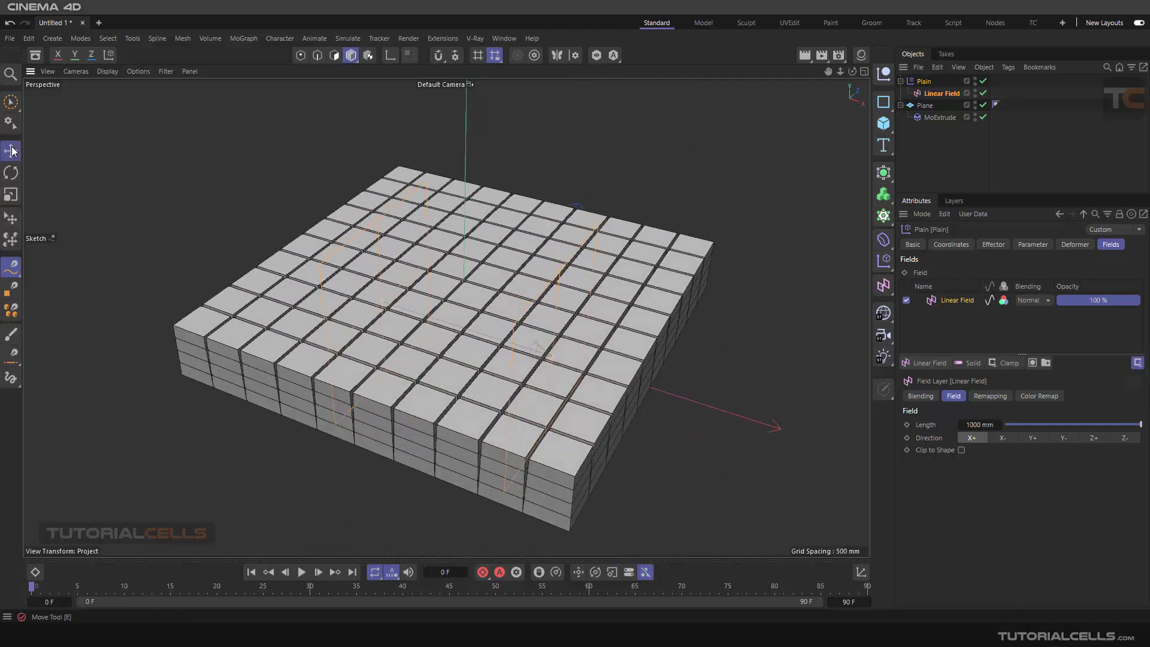
scroll(570, 364, down, 4)
alt+middle_drag(570, 364, 568, 331)
drag(534, 323, 576, 319)
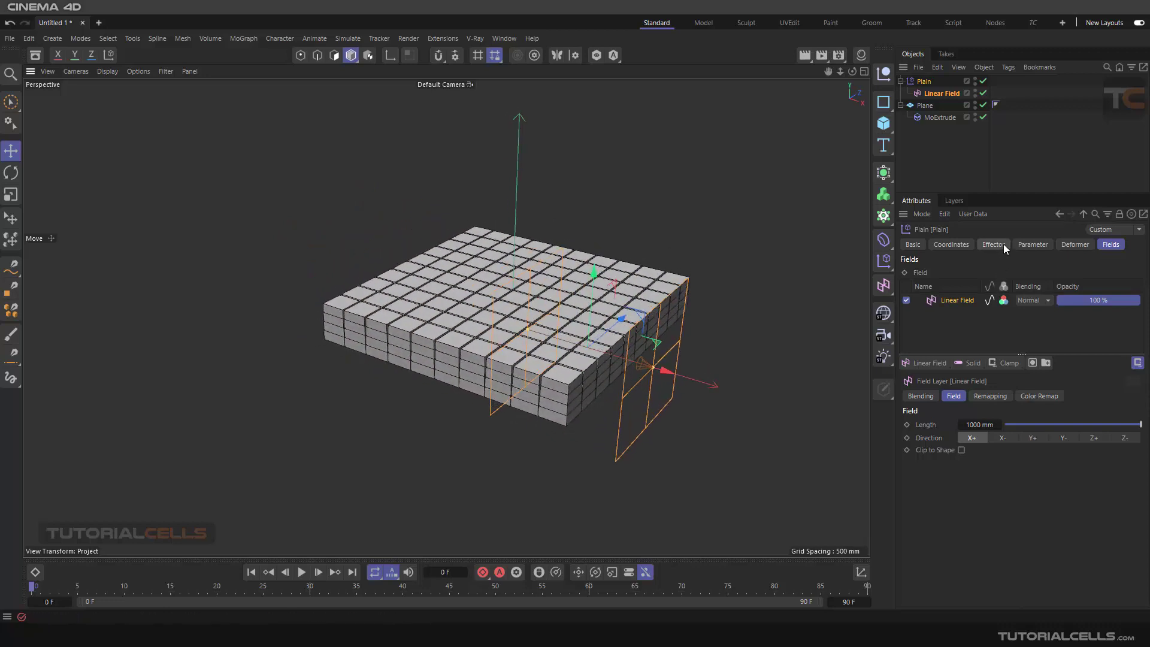
Enable the Plain effector's Position transform with Y at 0 mm and Z at 1000 mm.
click(1029, 243)
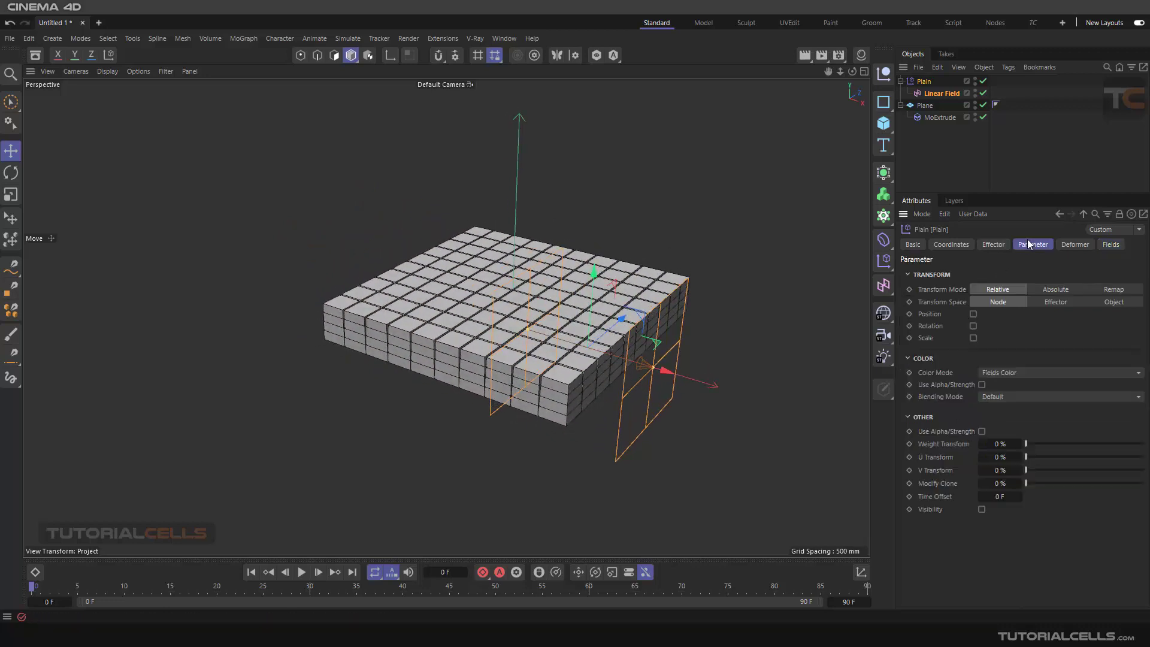
click(973, 313)
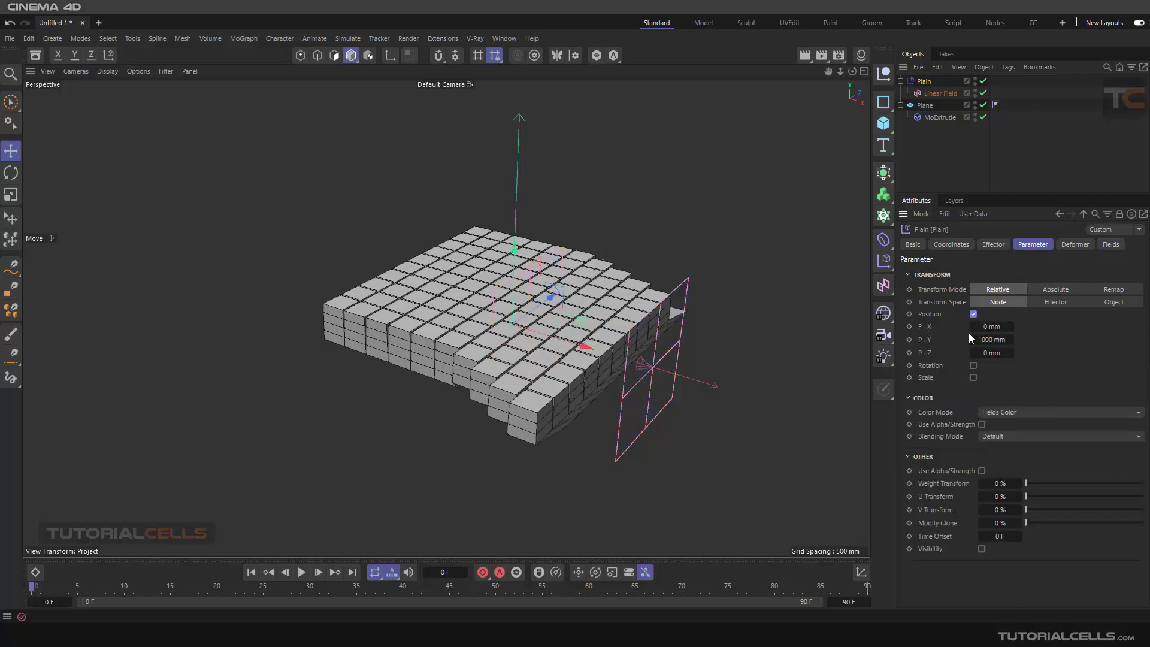
click(978, 341)
text(0)
click(988, 353)
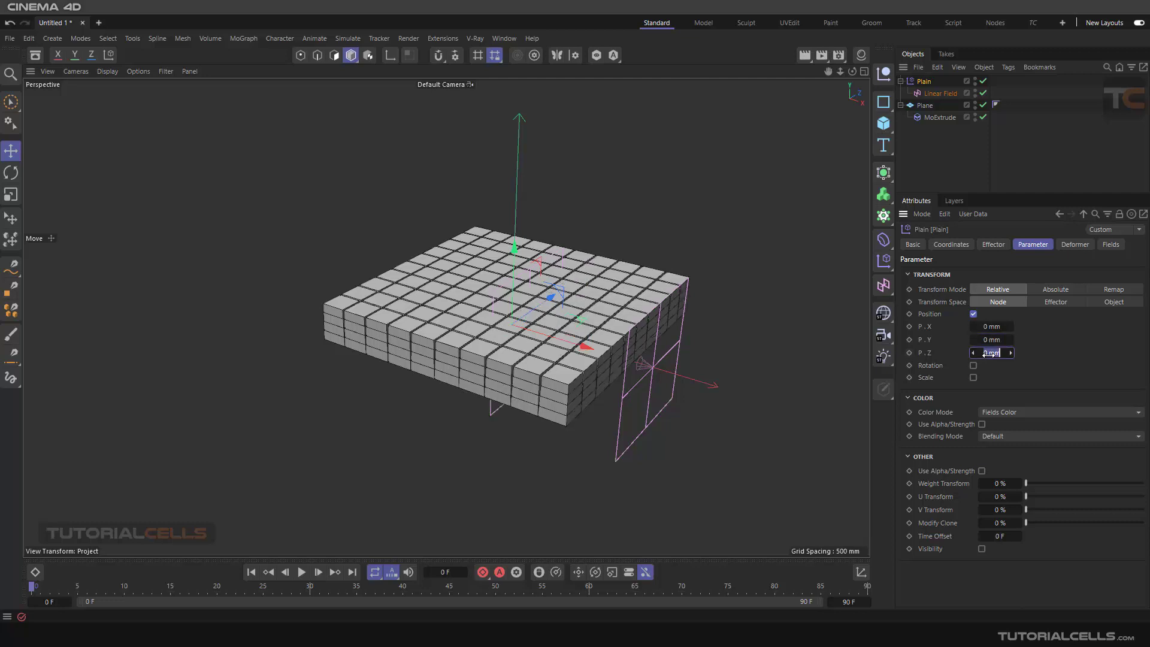
text(1000)
key(Return)
Move the Plain effector with its linear field along negative X across the extruded blocks.
alt+drag(534, 353, 580, 303)
scroll(578, 305, up, 5)
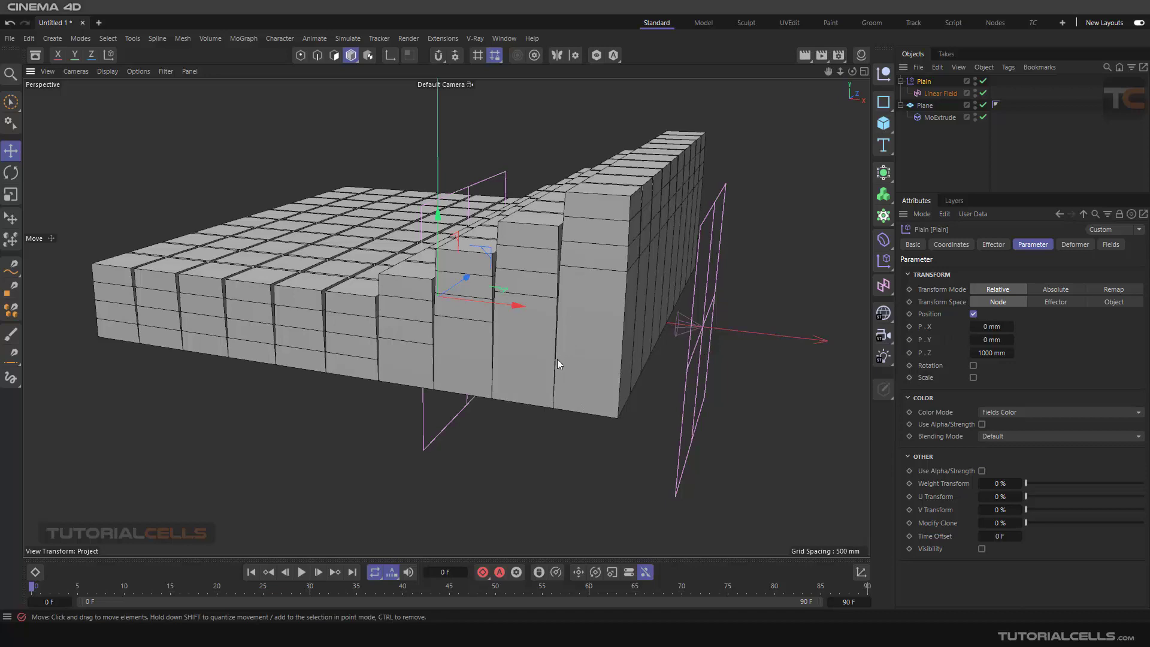
scroll(556, 359, up, 3)
mouse_move(549, 354)
alt+mouse_down()
mouse_move(602, 332)
mouse_move(556, 302)
mouse_move(542, 350)
mouse_move(580, 376)
mouse_move(548, 372)
mouse_move(502, 281)
mouse_move(328, 258)
alt+mouse_up()
alt+middle_drag(352, 254, 446, 318)
alt+drag(446, 318, 547, 345)
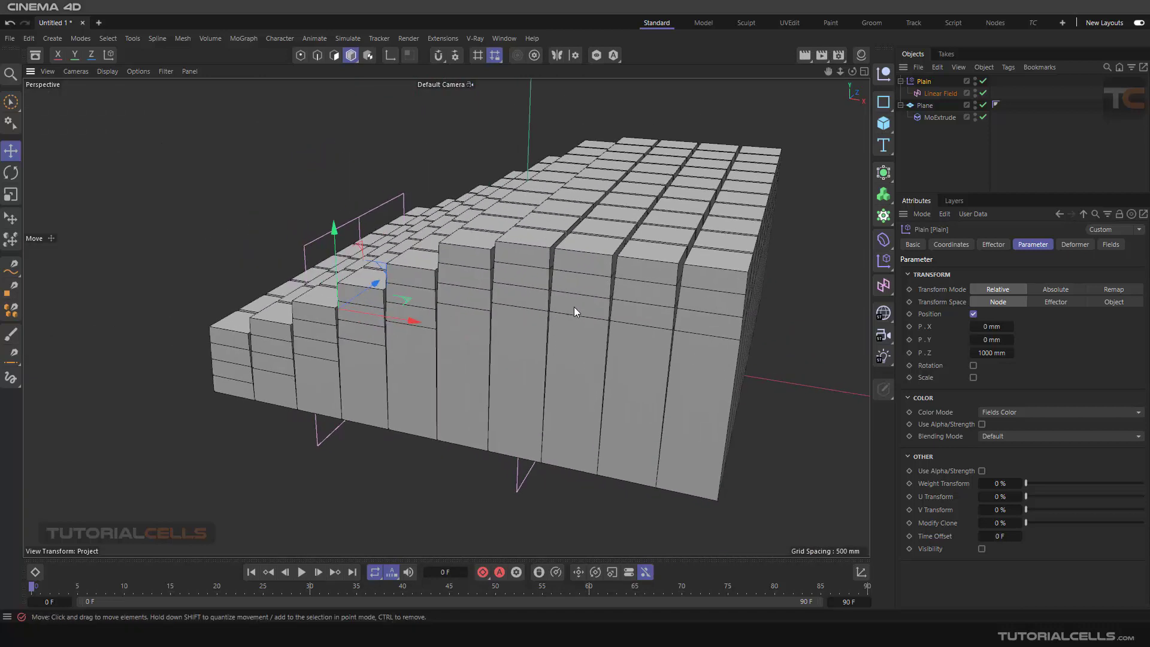
Set the Z position of the MoExtrude's transform to 156 mm.
click(934, 117)
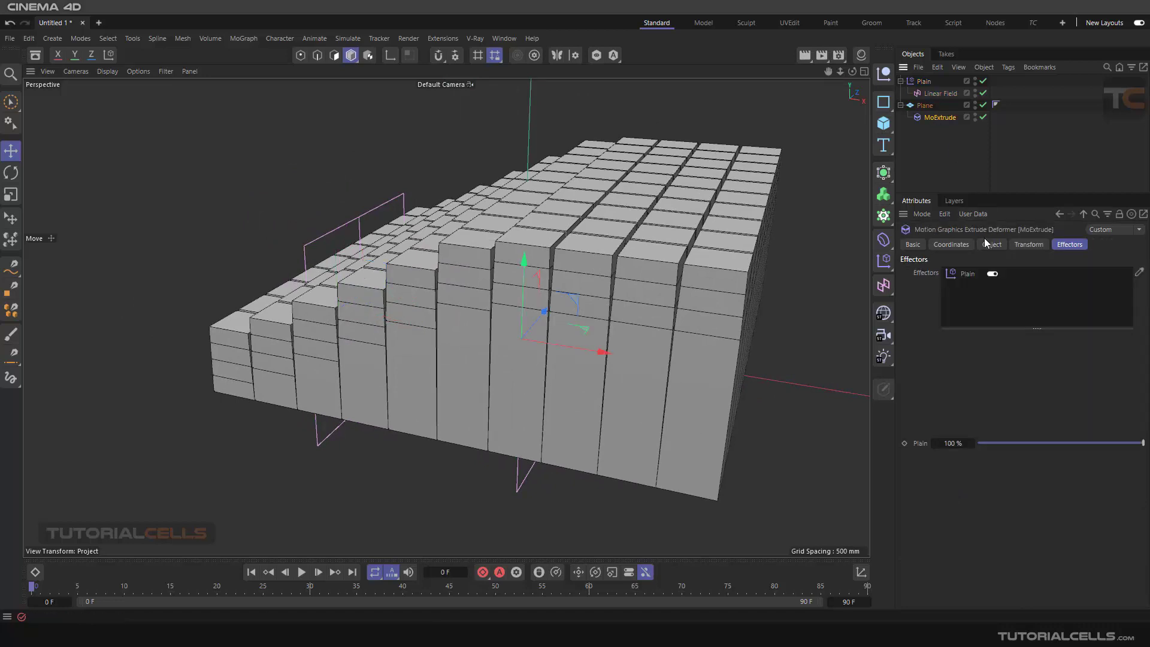
click(1028, 244)
drag(946, 304, 840, 324)
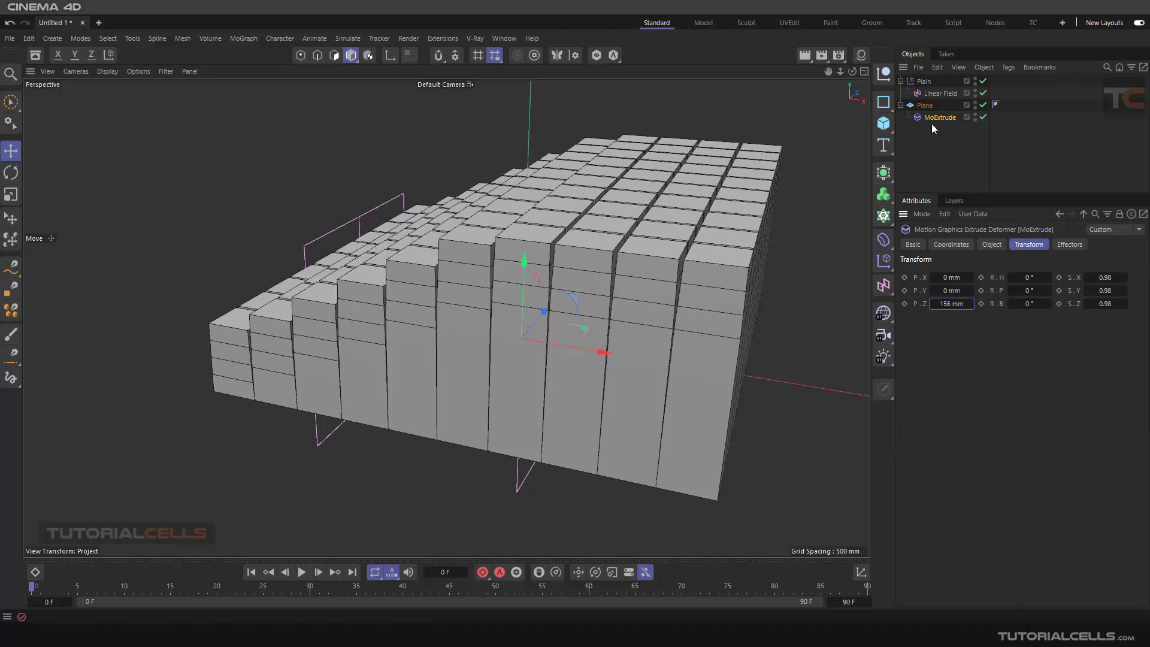
Try the Per Step transform mode on the MoExtrude and return it to From Root.
click(992, 245)
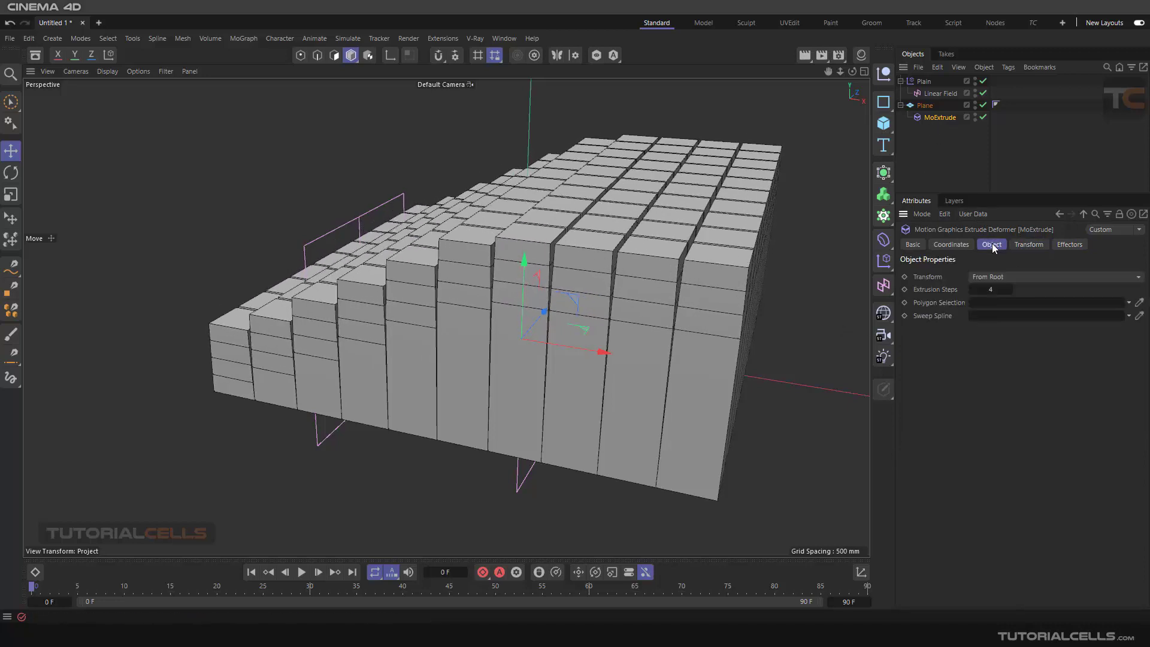
click(997, 278)
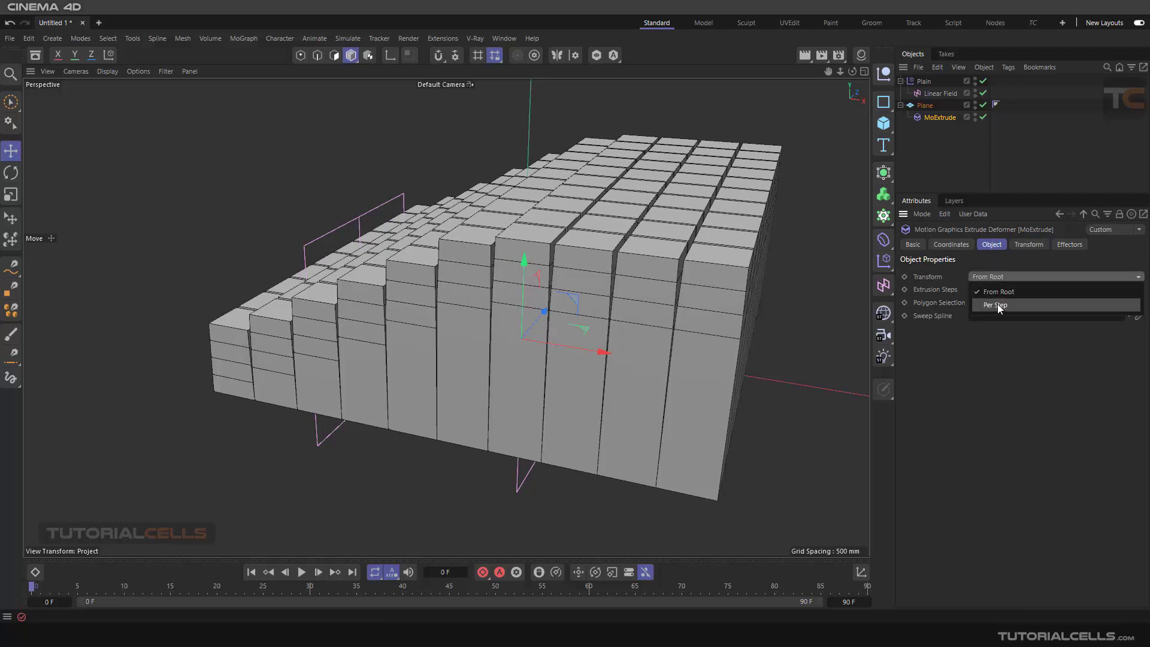
click(997, 304)
scroll(567, 306, down, 5)
mouse_move(556, 302)
alt+mouse_down()
mouse_move(600, 287)
mouse_move(549, 307)
alt+mouse_up()
scroll(581, 346, up, 4)
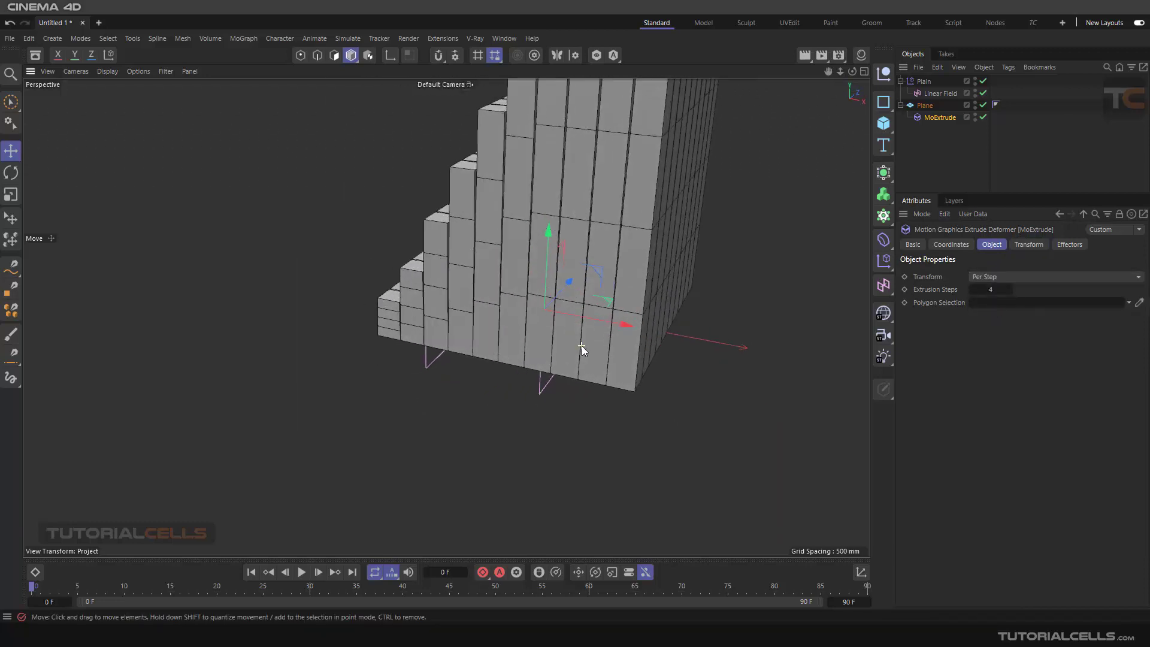
click(997, 277)
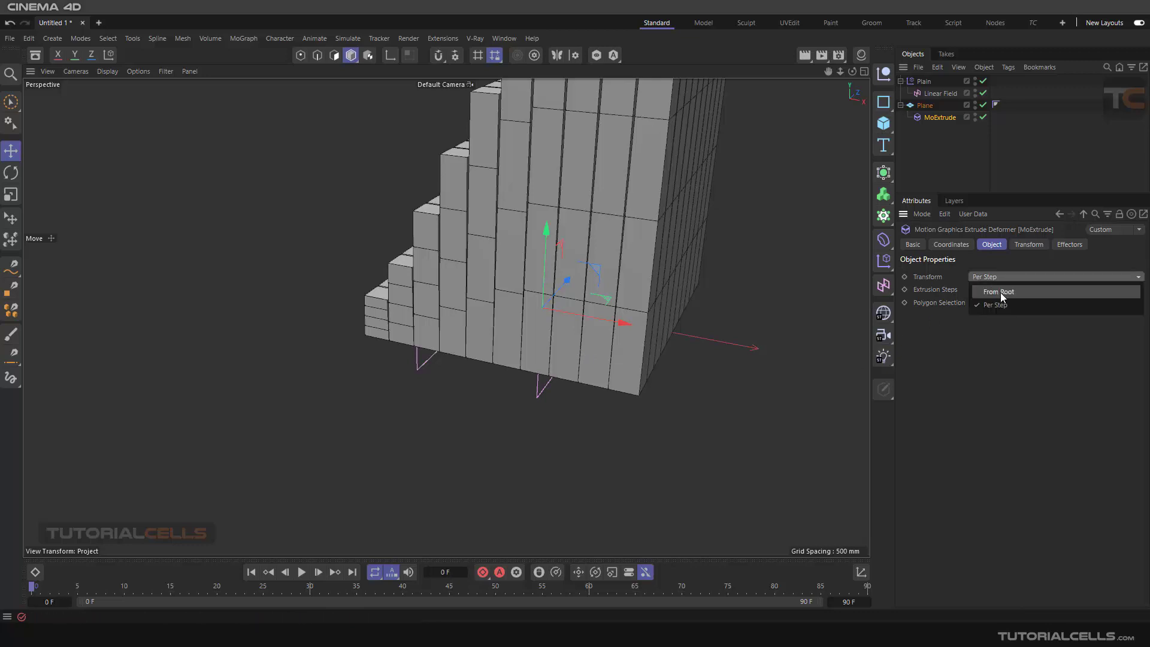
click(999, 293)
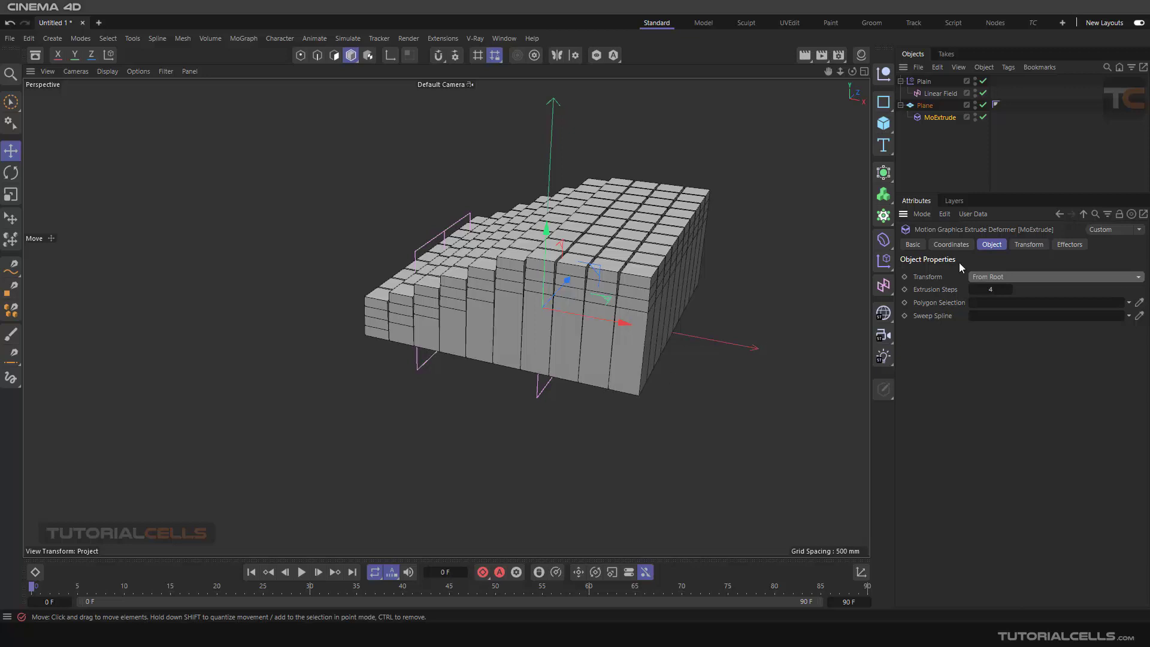
Check the Plain effector's position parameters and switch the MoExtrude's Transform mode to Per Step.
click(924, 82)
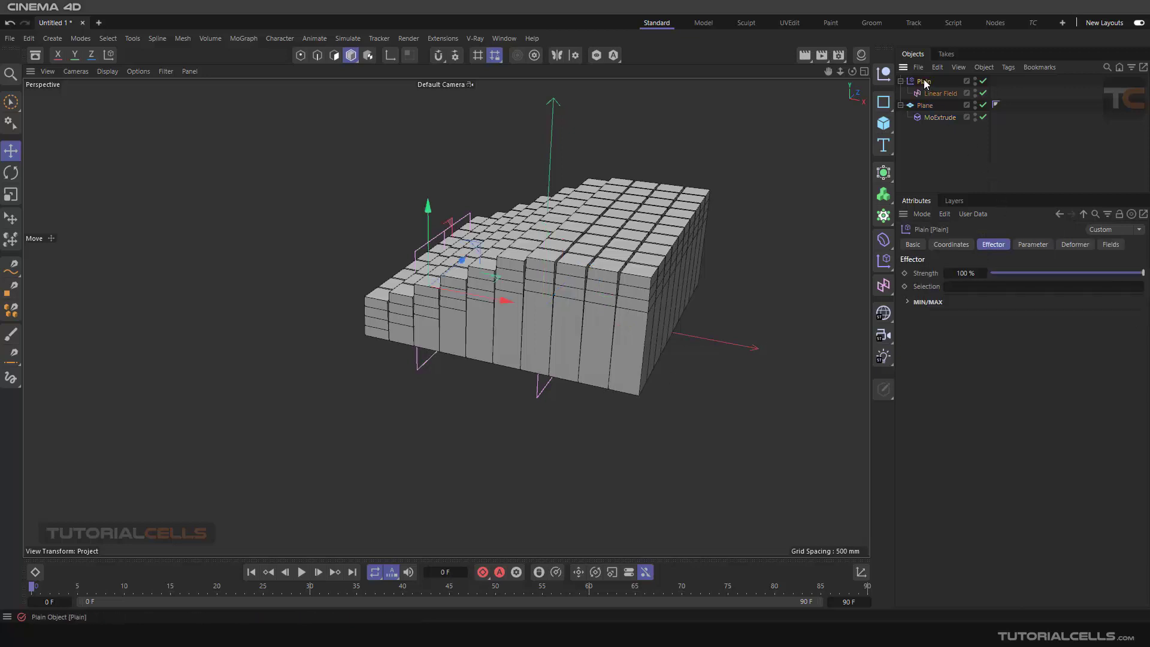
click(1033, 244)
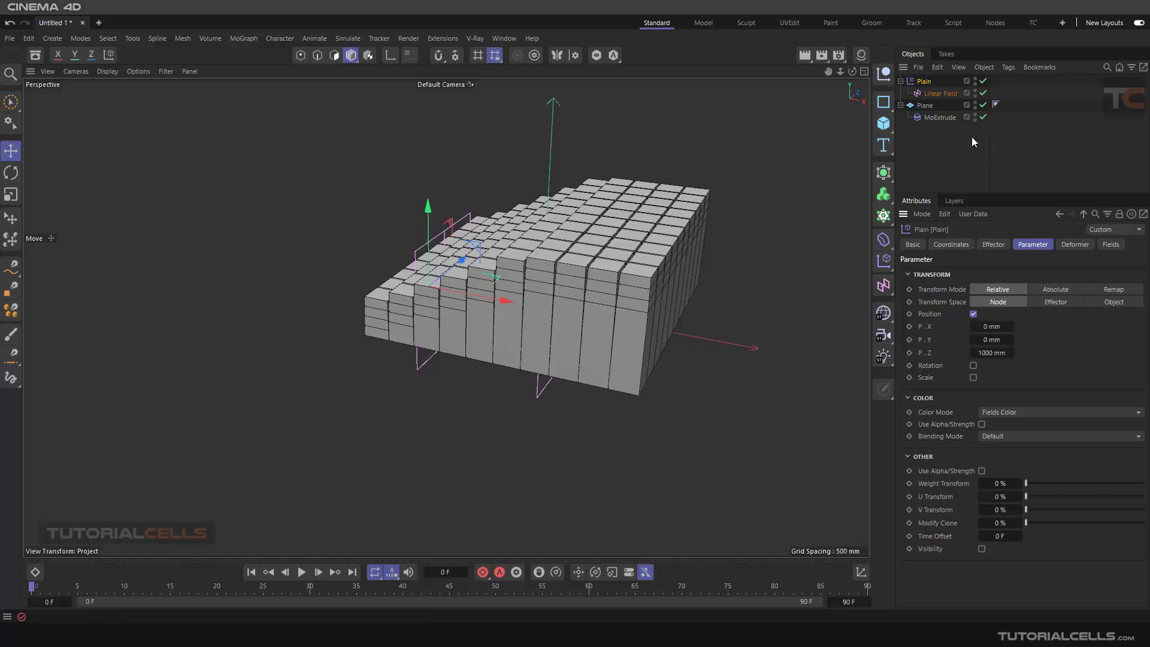
click(937, 119)
click(993, 276)
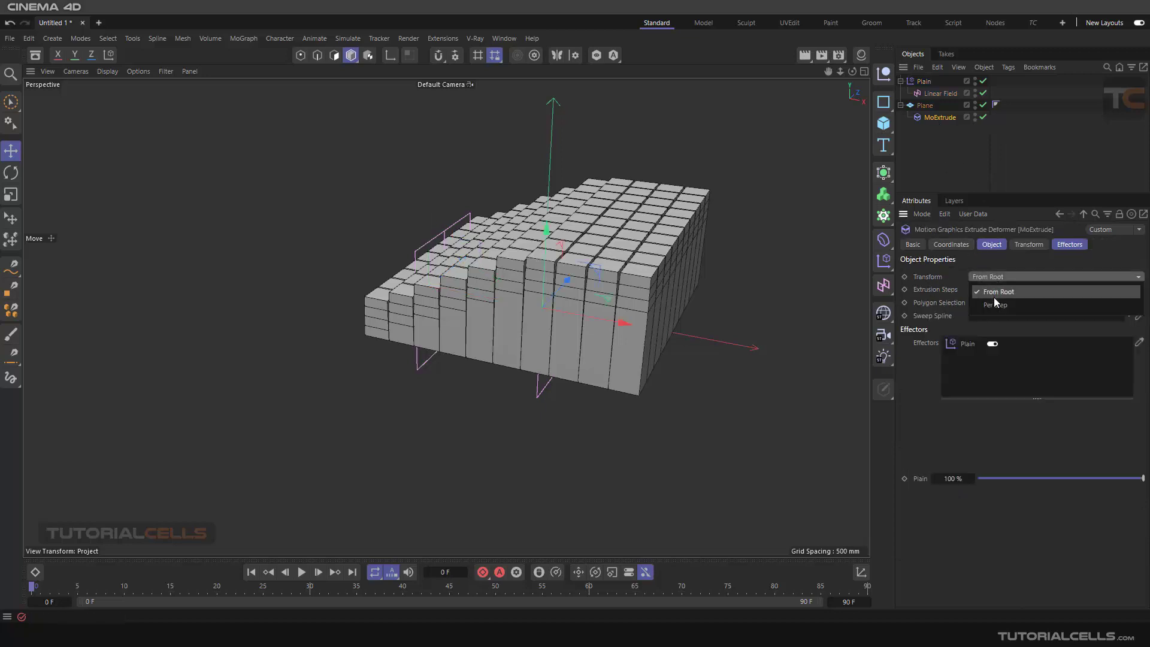
click(994, 304)
alt+drag(522, 353, 537, 382)
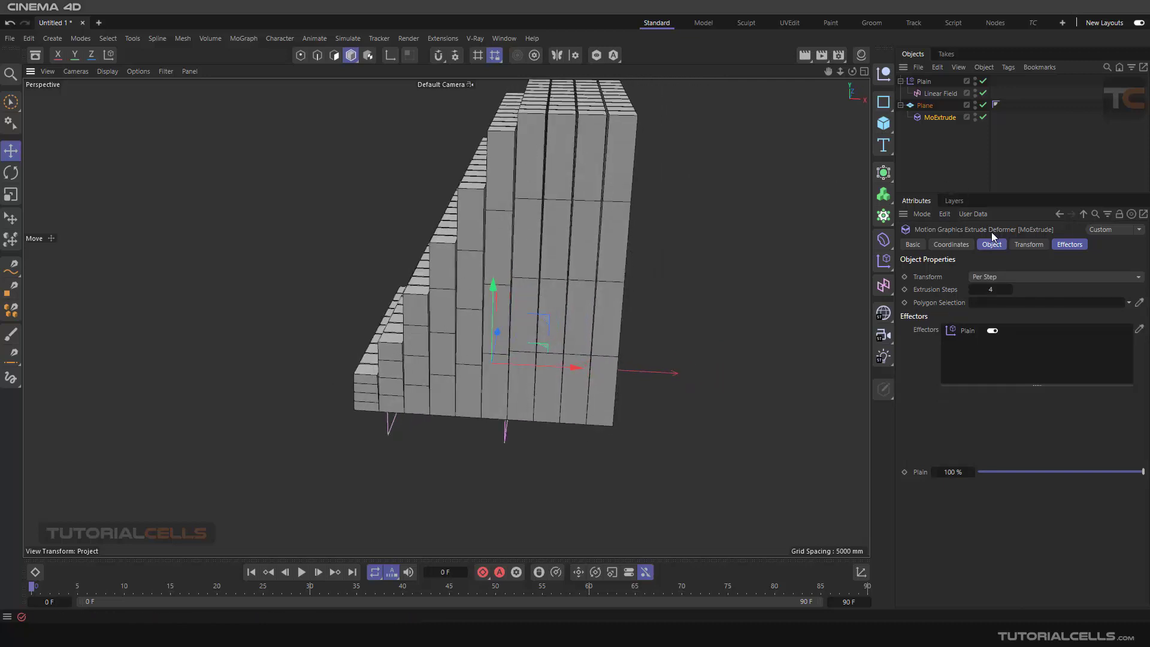
Compare the Plain effector's Z offset with the individual extrusion segments and set the MoExtrude's Transform mode back to From Root.
click(923, 81)
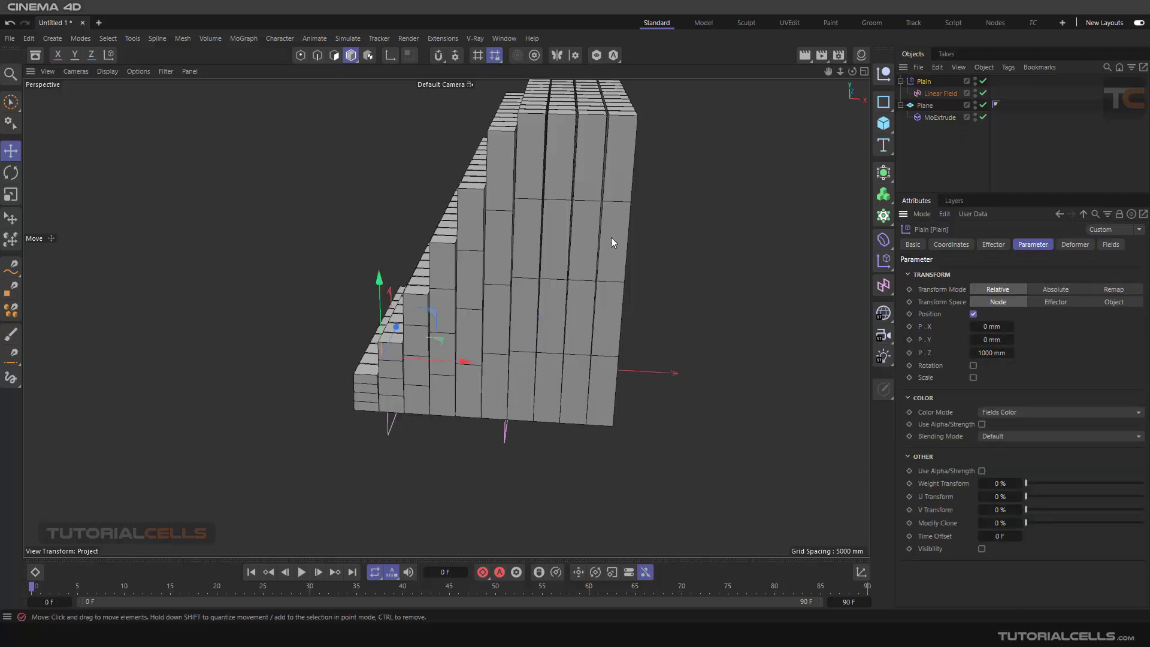
scroll(591, 347, up, 5)
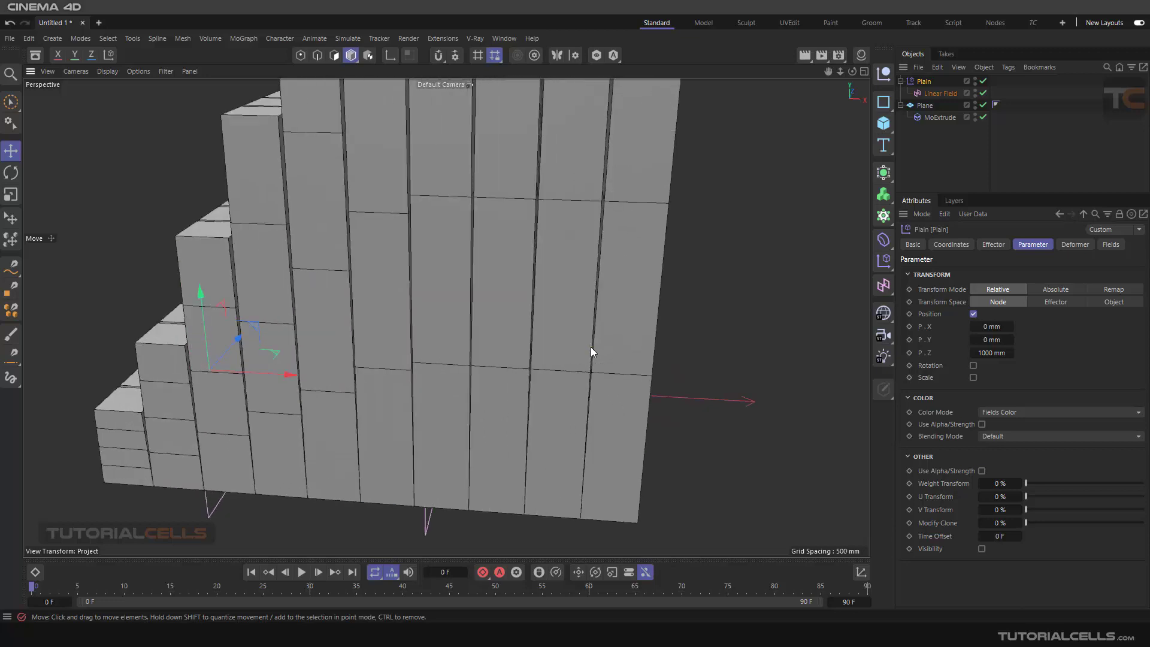
scroll(590, 346, down, 5)
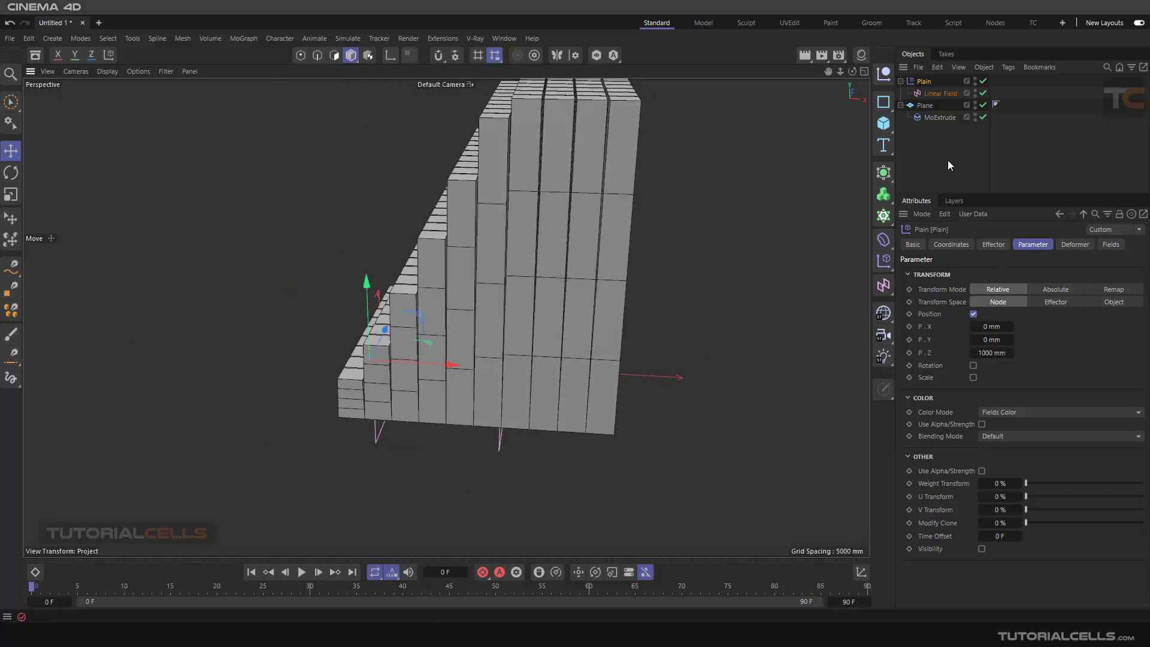
click(937, 118)
click(977, 276)
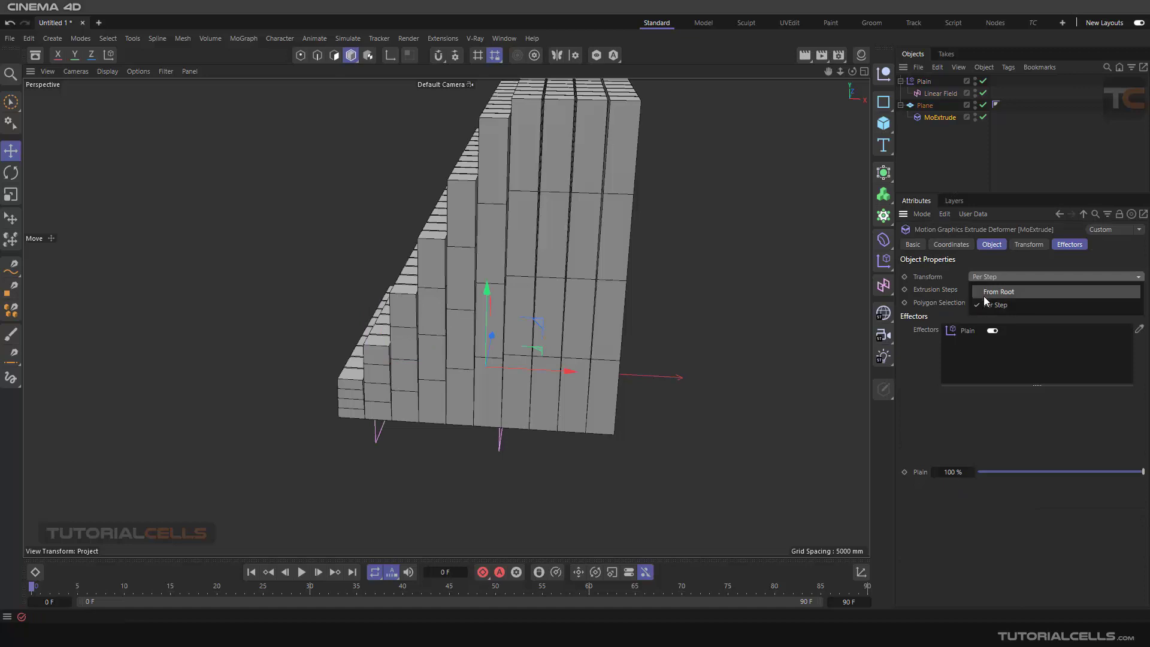
click(986, 292)
mouse_move(574, 372)
mouse_down()
mouse_move(536, 369)
mouse_move(564, 371)
mouse_up()
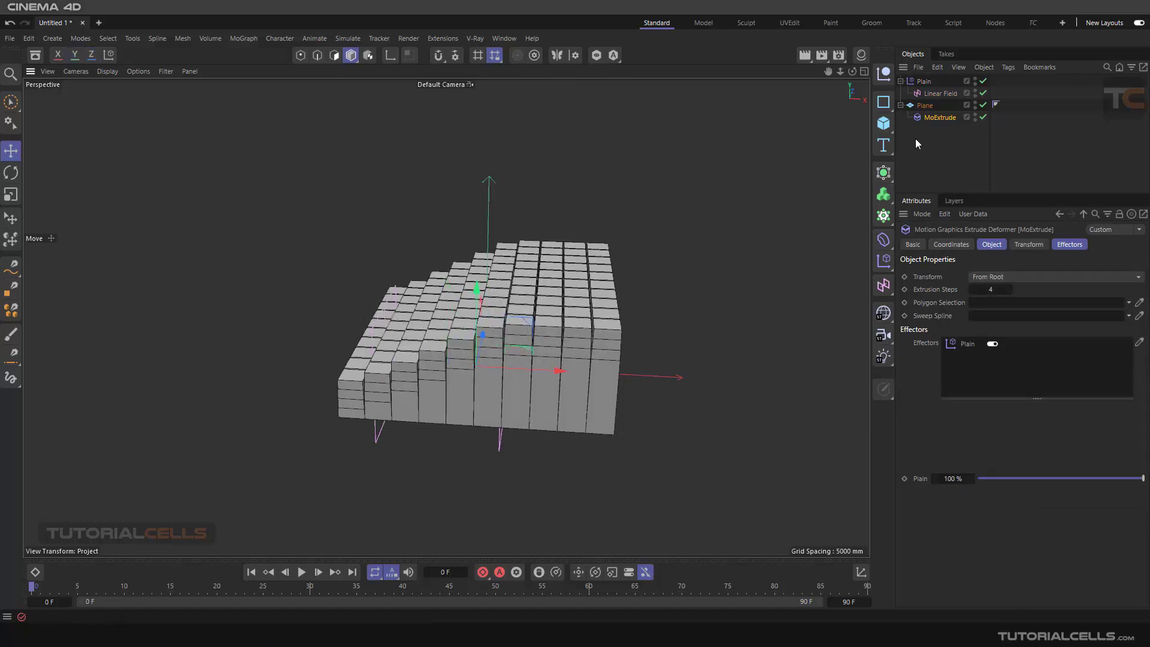
Shift the Plain effector's linear field along positive X and change its field type to Random Field.
click(935, 94)
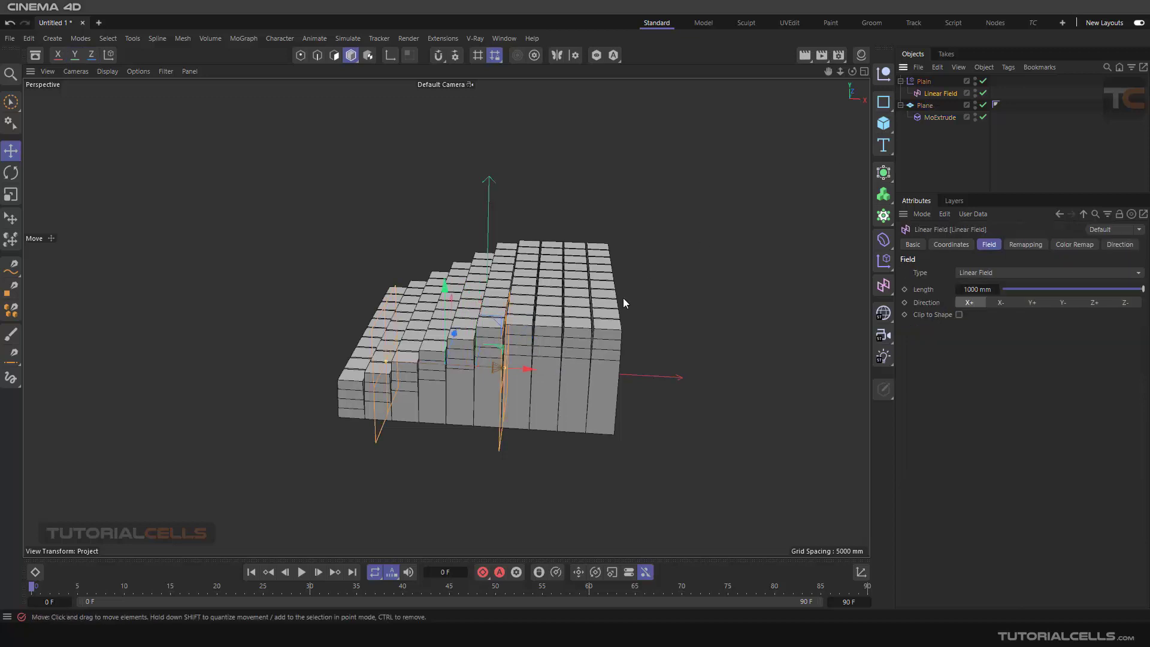
drag(535, 368, 575, 369)
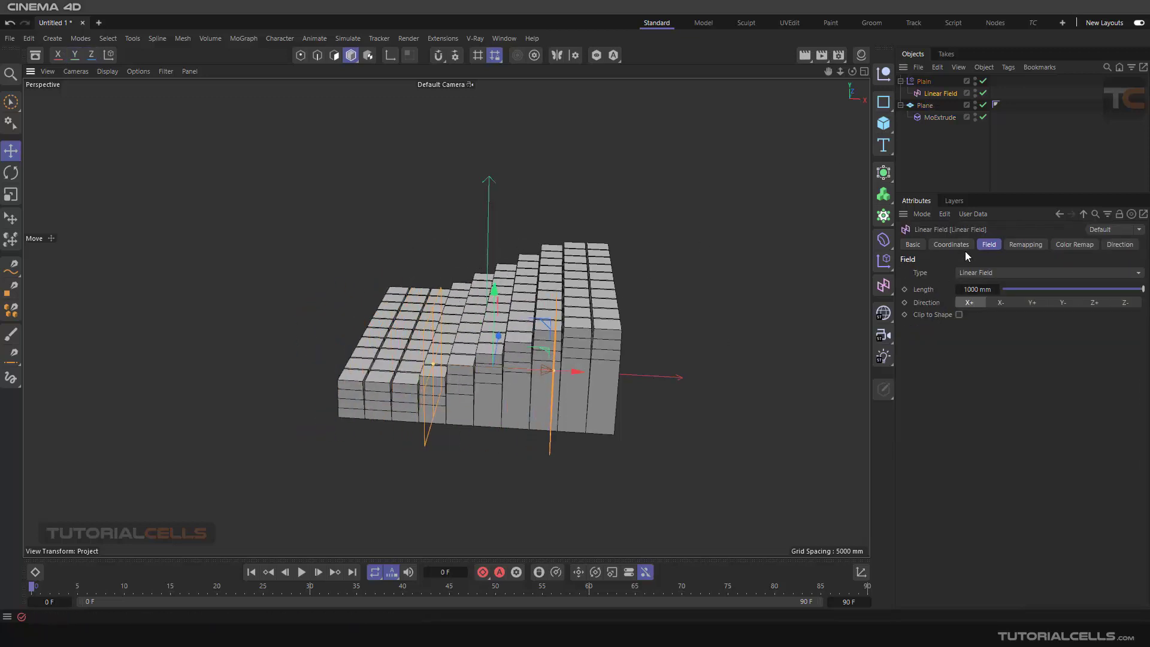
click(978, 273)
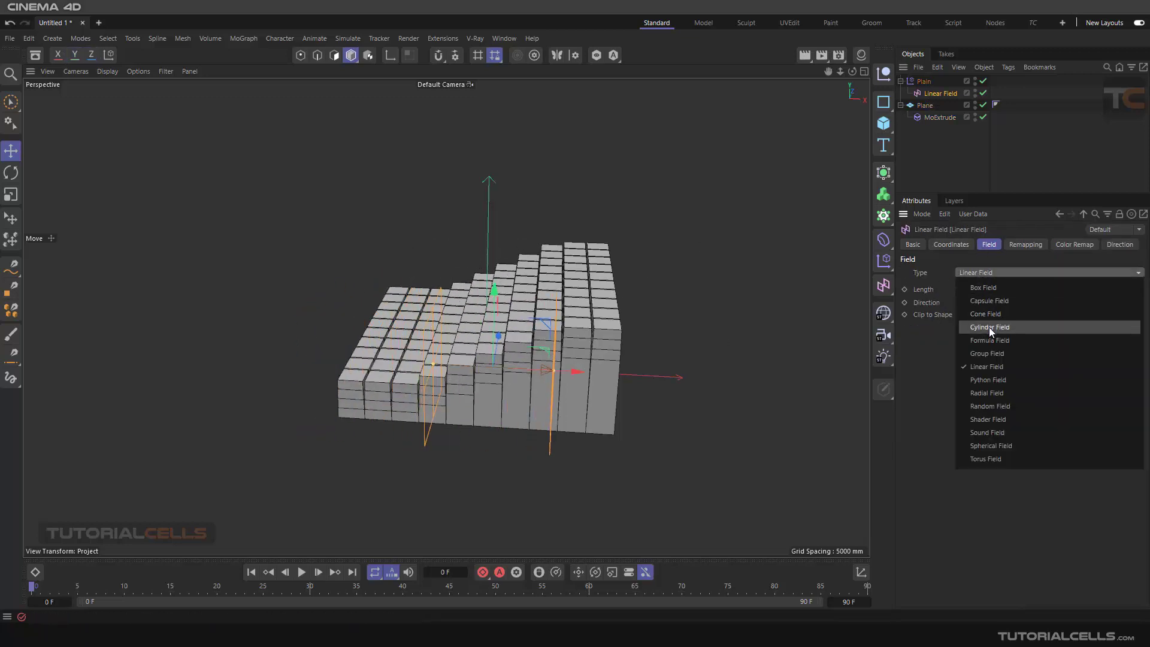
click(993, 407)
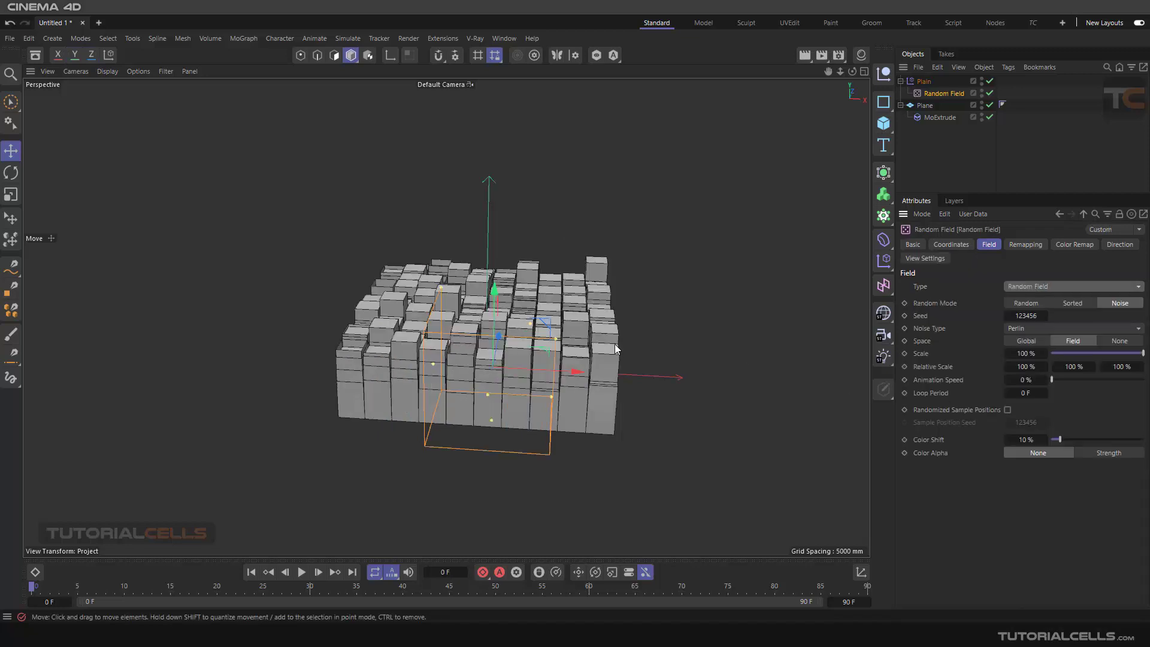
alt+drag(600, 316, 554, 318)
scroll(564, 373, up, 4)
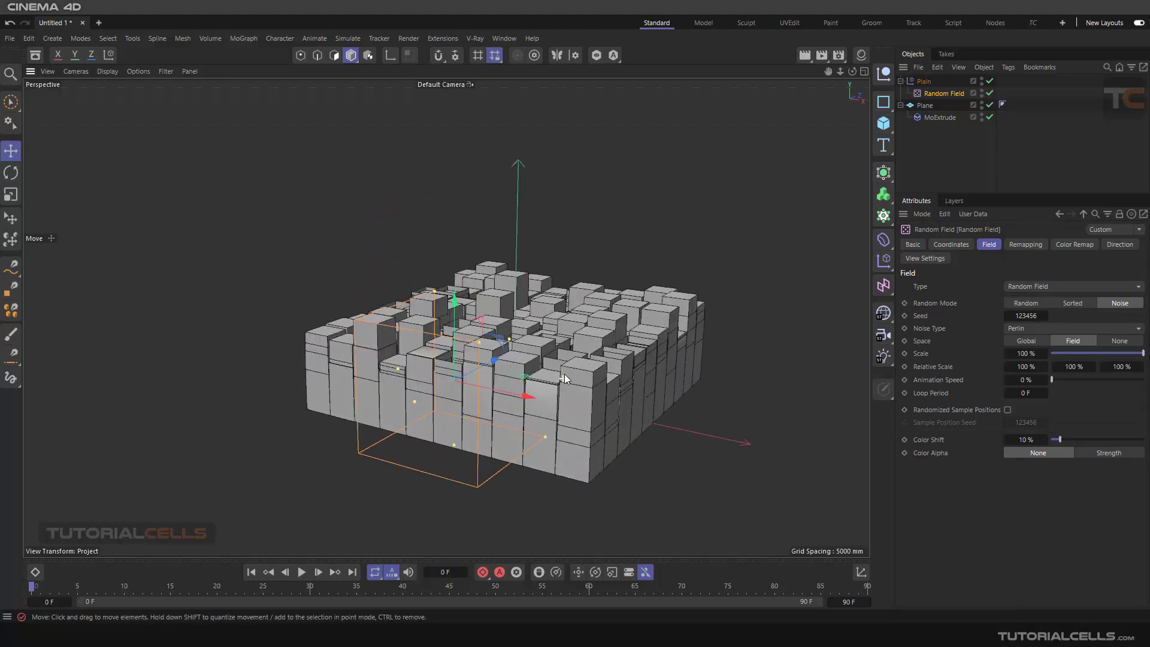
Change the Plain effector's field type to Radial Field and view its effect on the extruded plane from above.
mouse_move(578, 404)
alt+mouse_down()
mouse_move(522, 361)
mouse_move(571, 393)
alt+mouse_up()
click(946, 96)
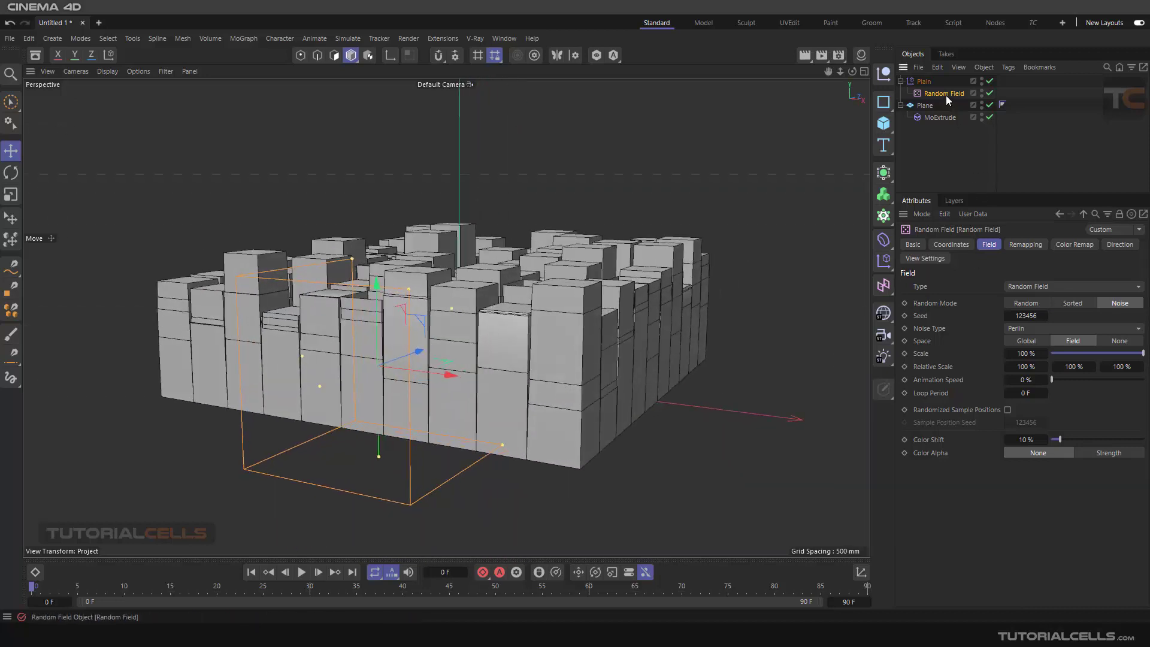
click(1025, 285)
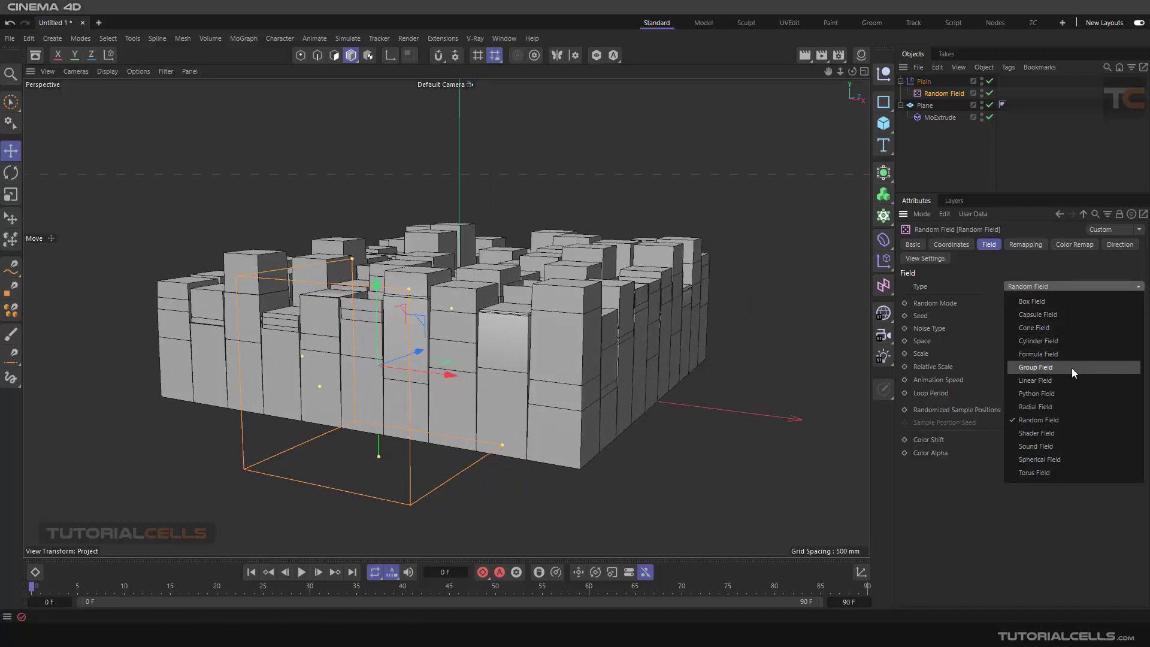
click(1052, 407)
alt+drag(428, 284, 416, 331)
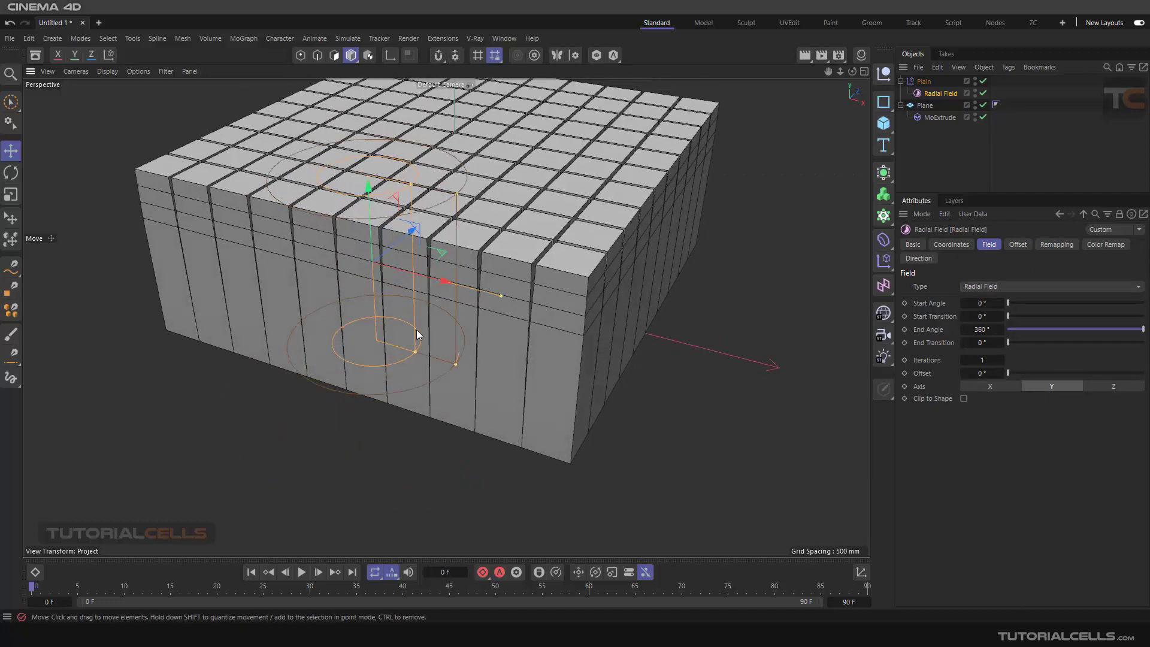
Switch the Plain effector's field type to Capsule Field and inspect the extrusions.
click(993, 286)
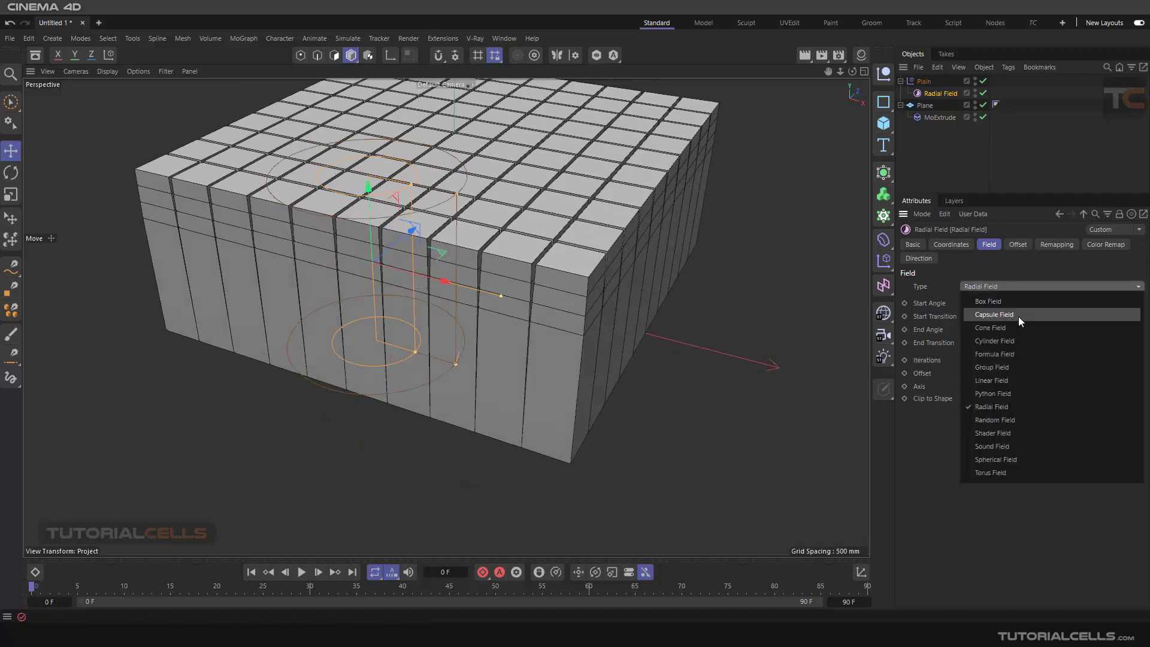
click(1017, 316)
mouse_move(494, 285)
mouse_down()
mouse_move(554, 298)
mouse_move(512, 243)
mouse_move(551, 228)
mouse_move(522, 269)
mouse_move(533, 299)
mouse_up()
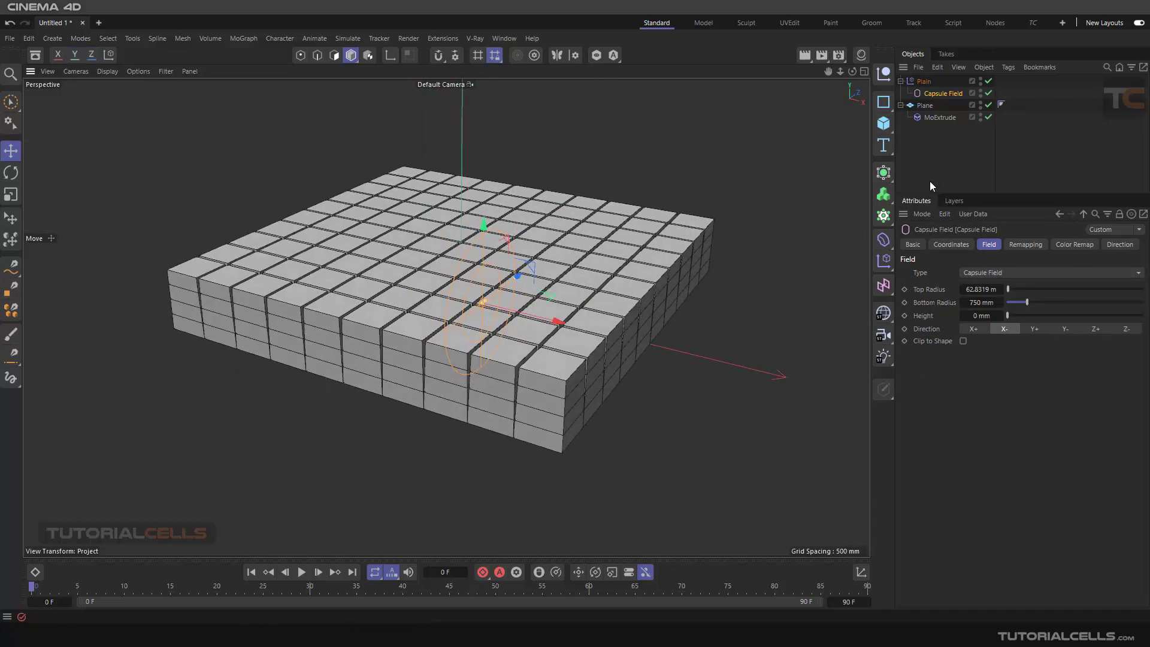
Change the Plain effector's field type to Spherical Field and shift the field along the X axis over the plane.
click(985, 273)
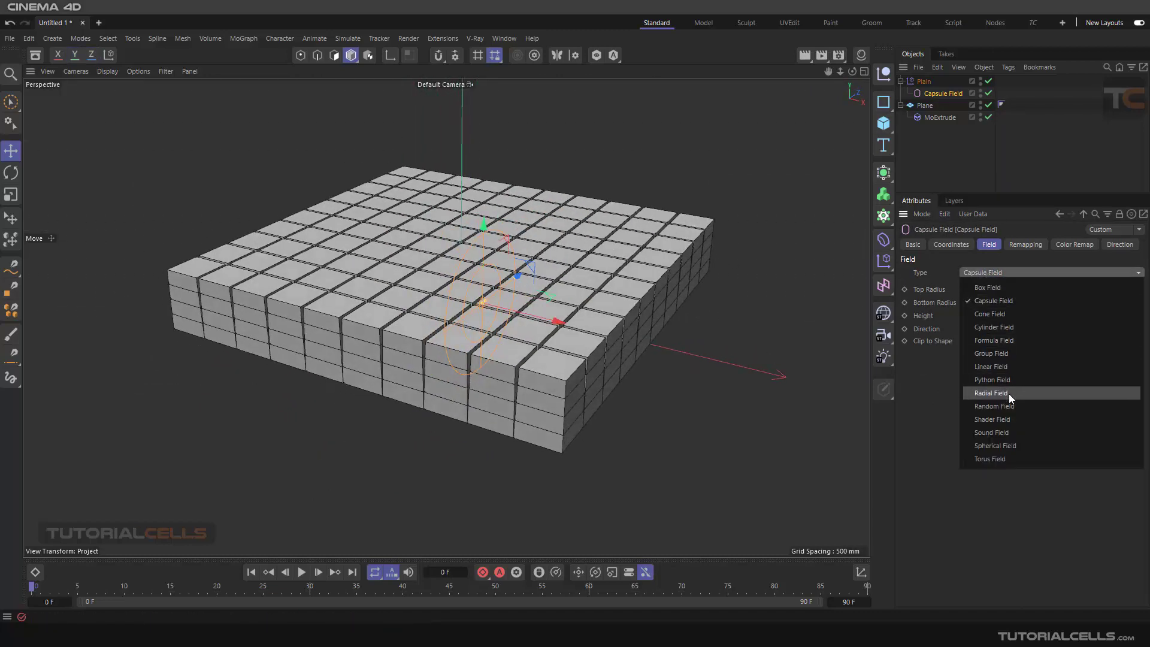
click(1009, 446)
alt+drag(506, 266, 481, 259)
mouse_move(507, 315)
alt+mouse_down()
mouse_move(486, 152)
mouse_move(491, 263)
alt+mouse_up()
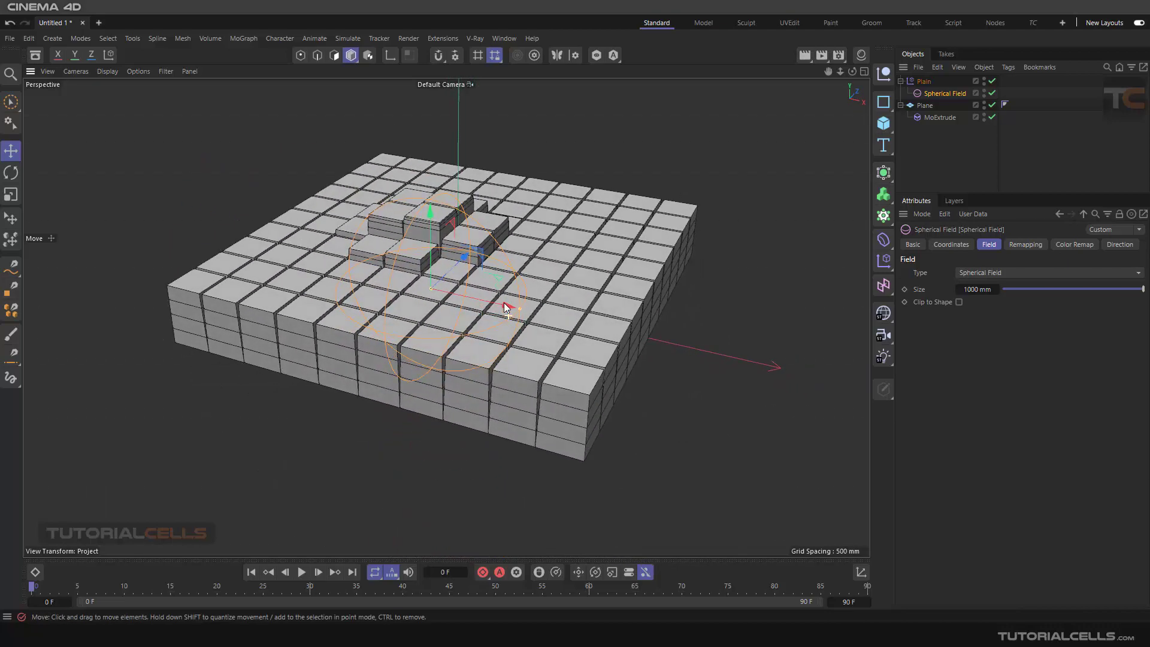
Delete the Plain effector together with its Spherical Field, keeping the plane and its MoExtrude deformer.
click(927, 118)
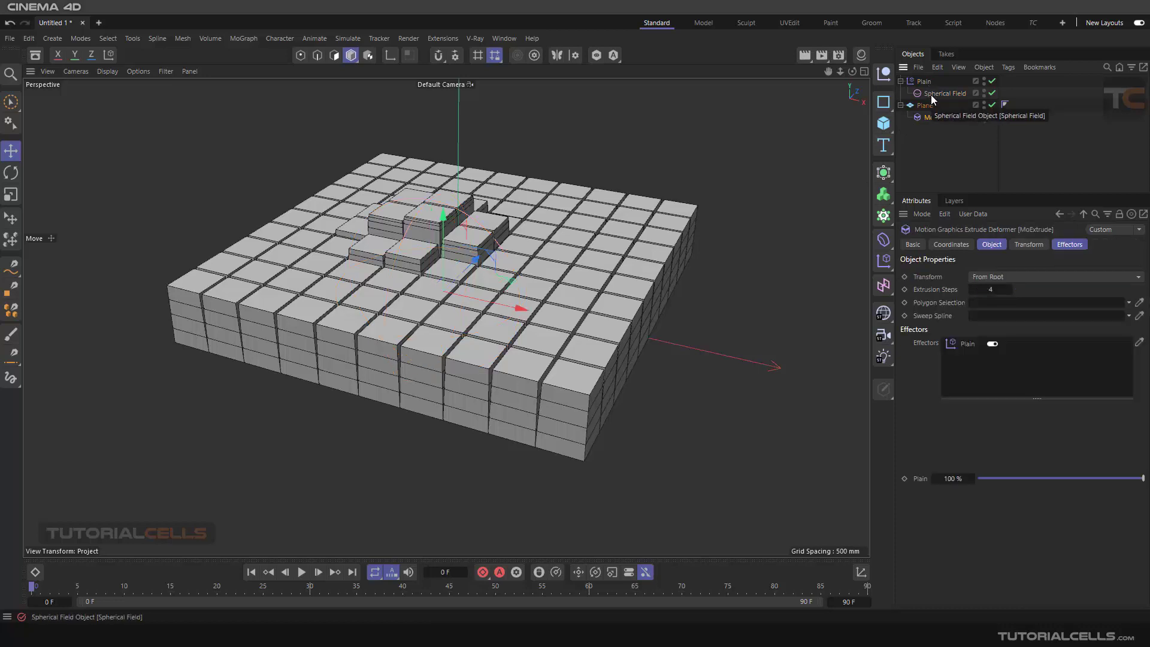
scroll(577, 339, down, 5)
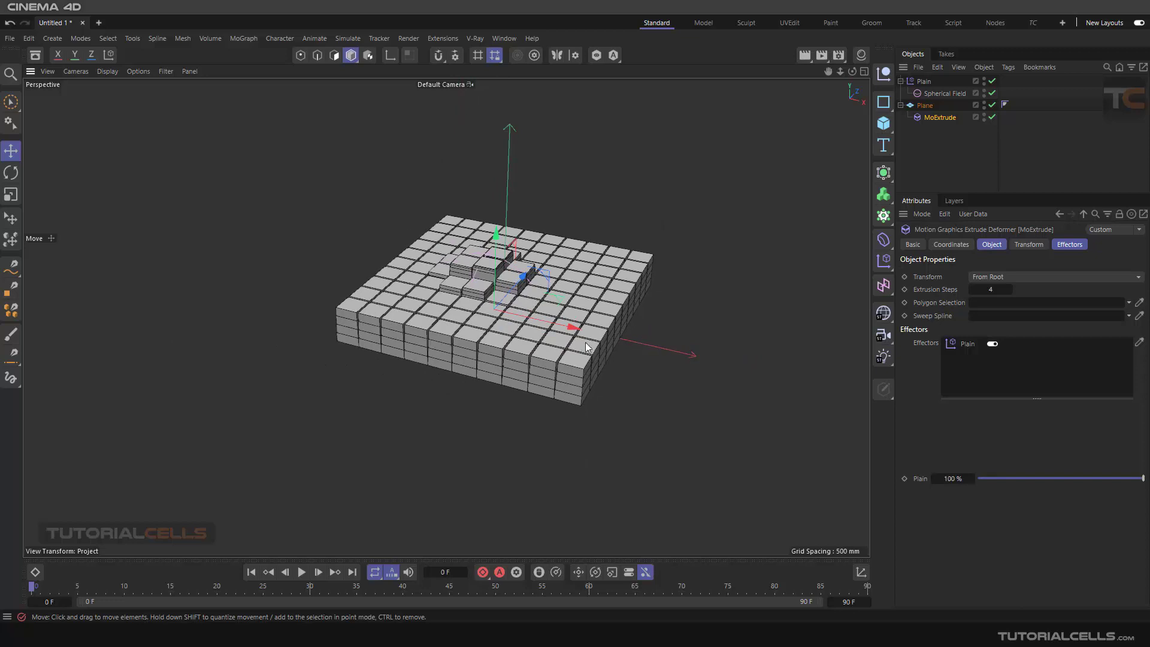
alt+drag(585, 342, 565, 314)
click(943, 93)
click(923, 80)
key(Delete)
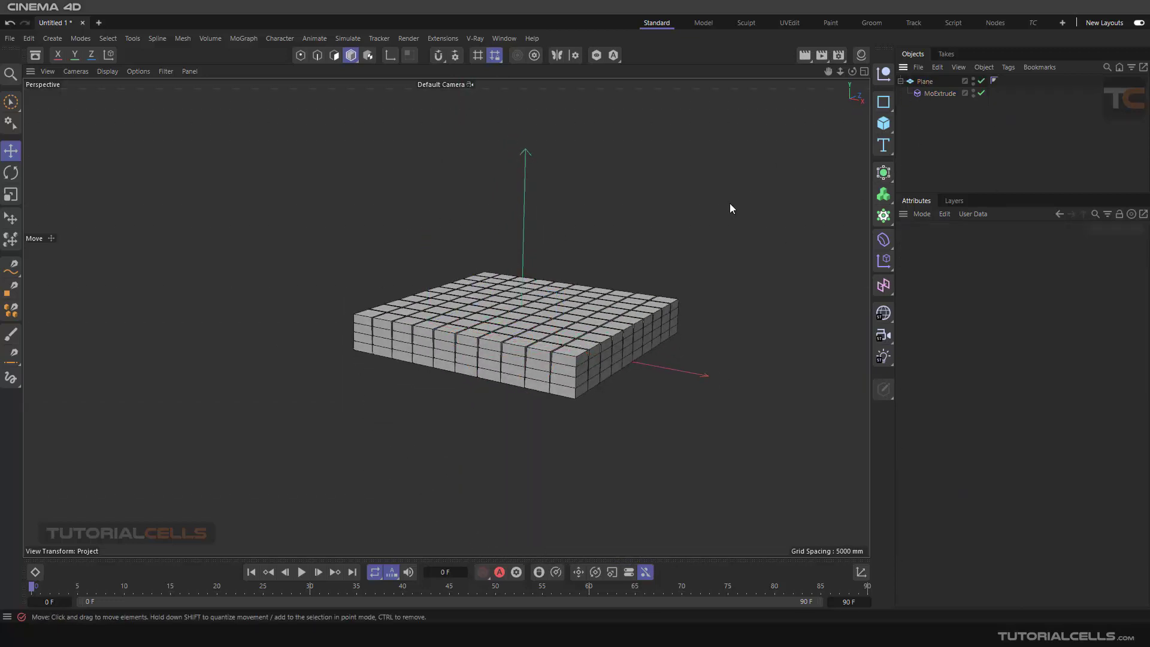
Set the MoExtrude's Transform Z position to 165 mm and inspect the extruded segments.
click(928, 93)
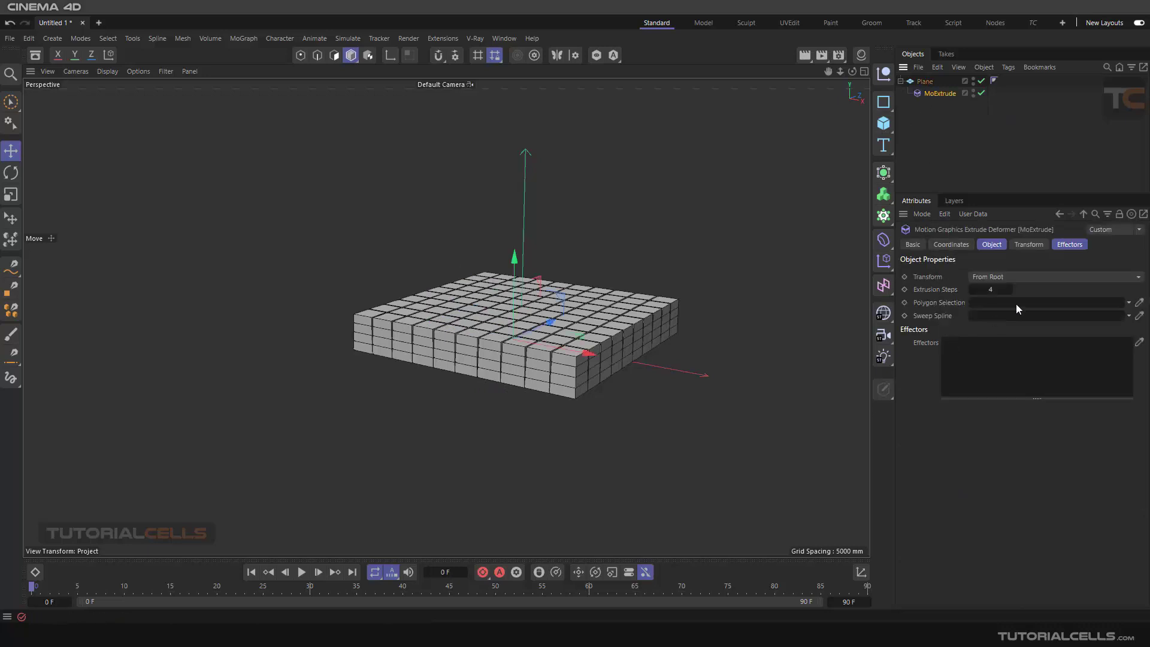
click(1029, 245)
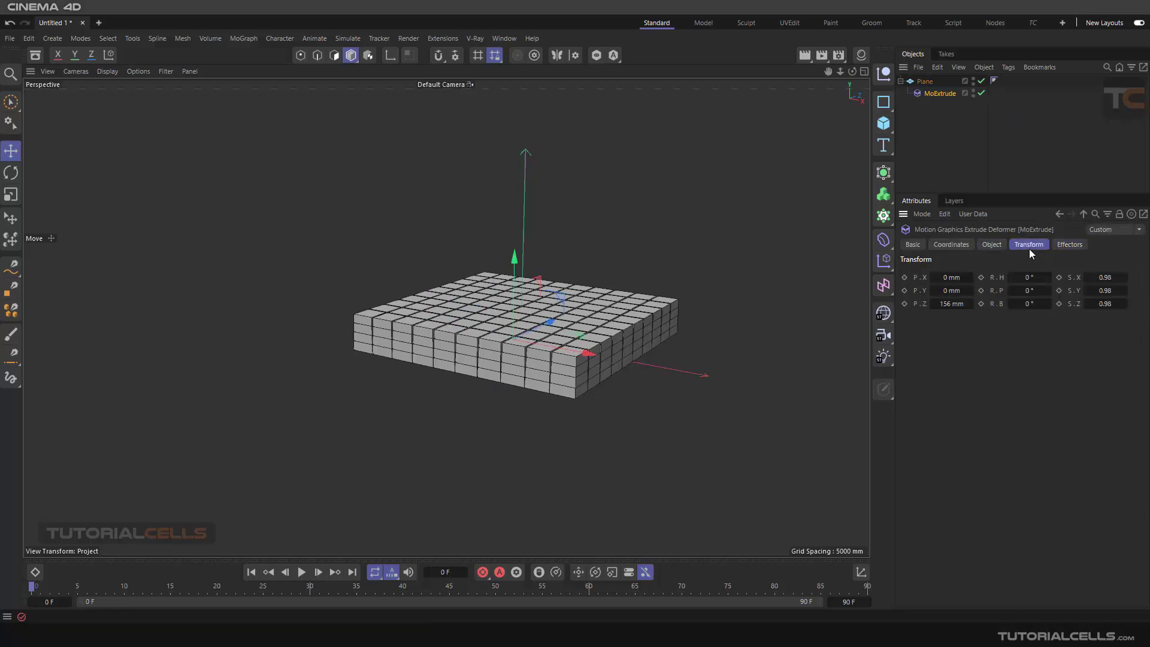
click(984, 246)
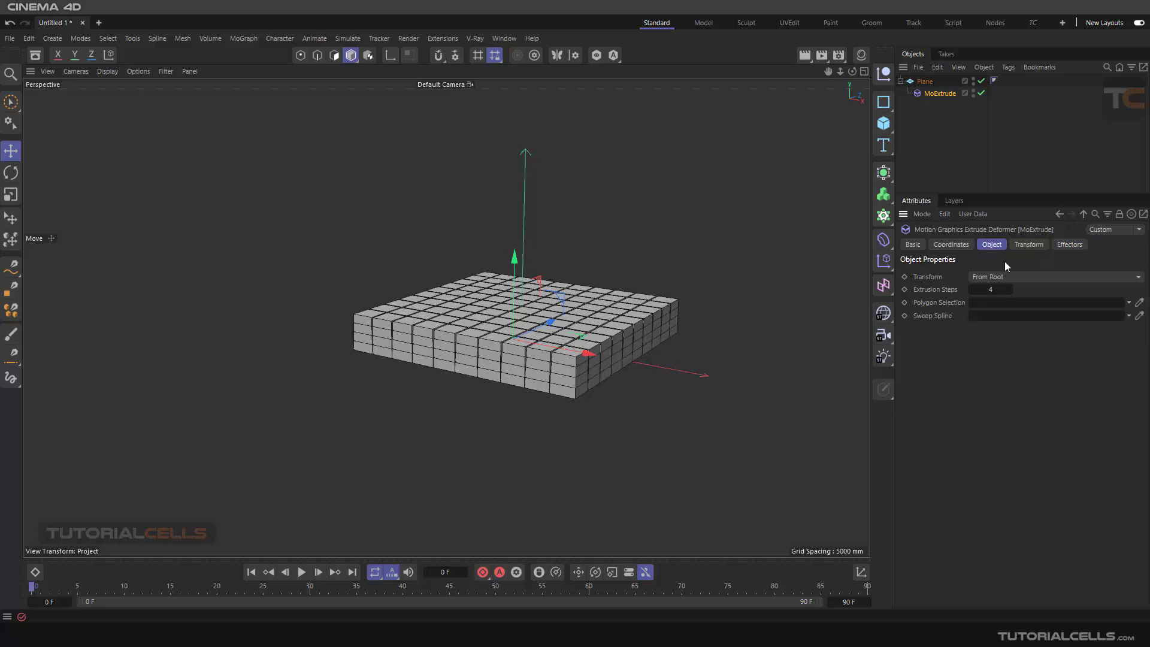
click(1027, 245)
scroll(567, 379, up, 5)
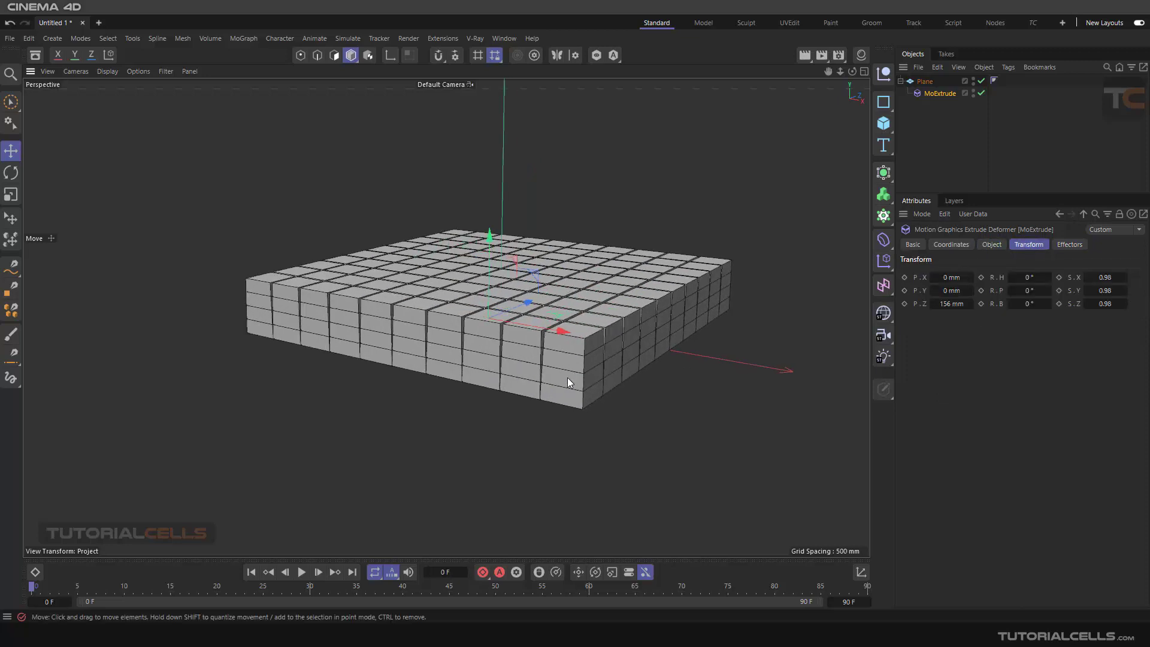
alt+drag(572, 396, 605, 443)
mouse_move(957, 304)
mouse_down()
mouse_move(898, 304)
mouse_move(952, 304)
mouse_up()
alt+middle_drag(654, 303, 656, 350)
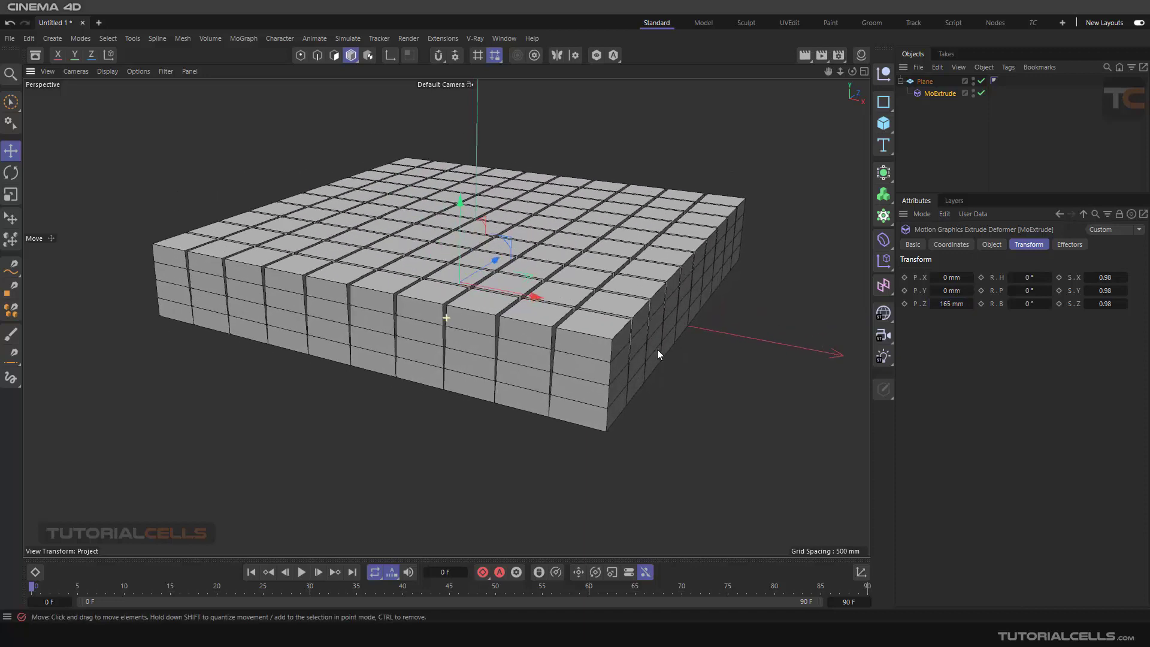
scroll(658, 353, down, 3)
alt+drag(657, 339, 658, 358)
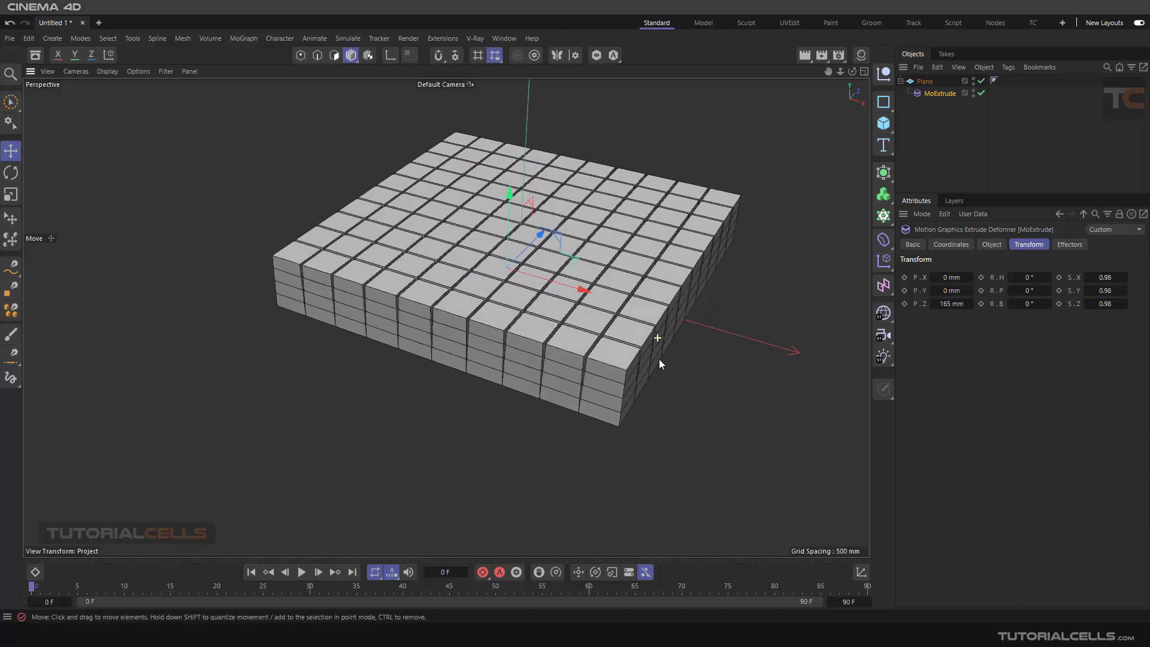
Show the list of effectors assigned to the plane's MoExtrude deformer.
click(921, 82)
click(932, 93)
click(1069, 245)
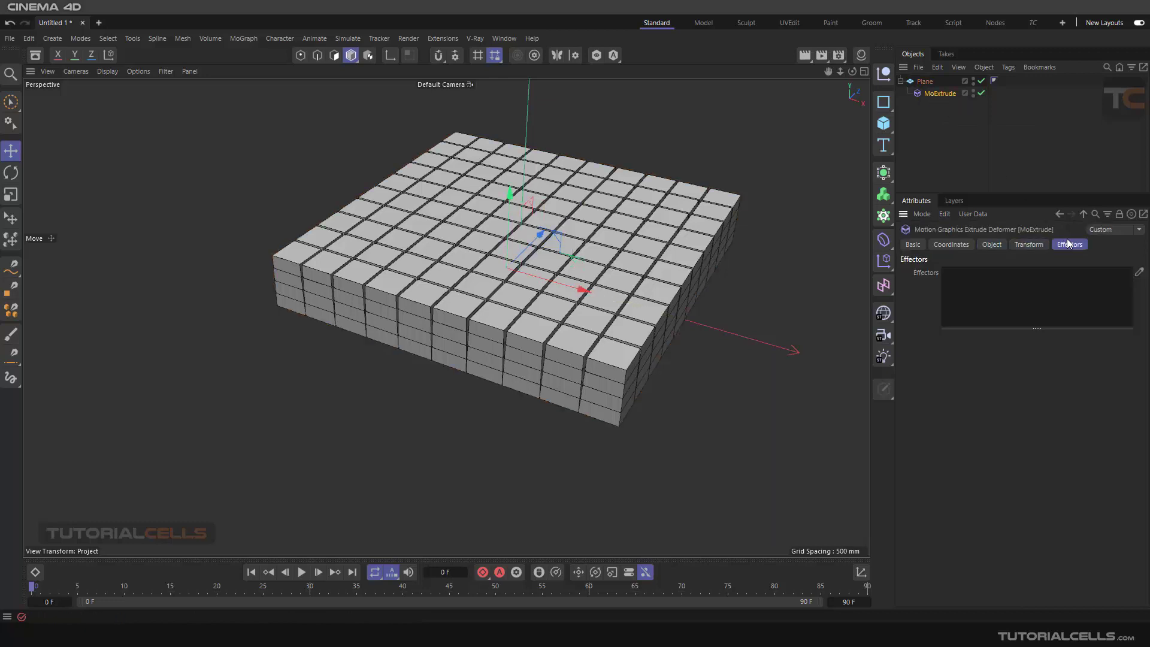